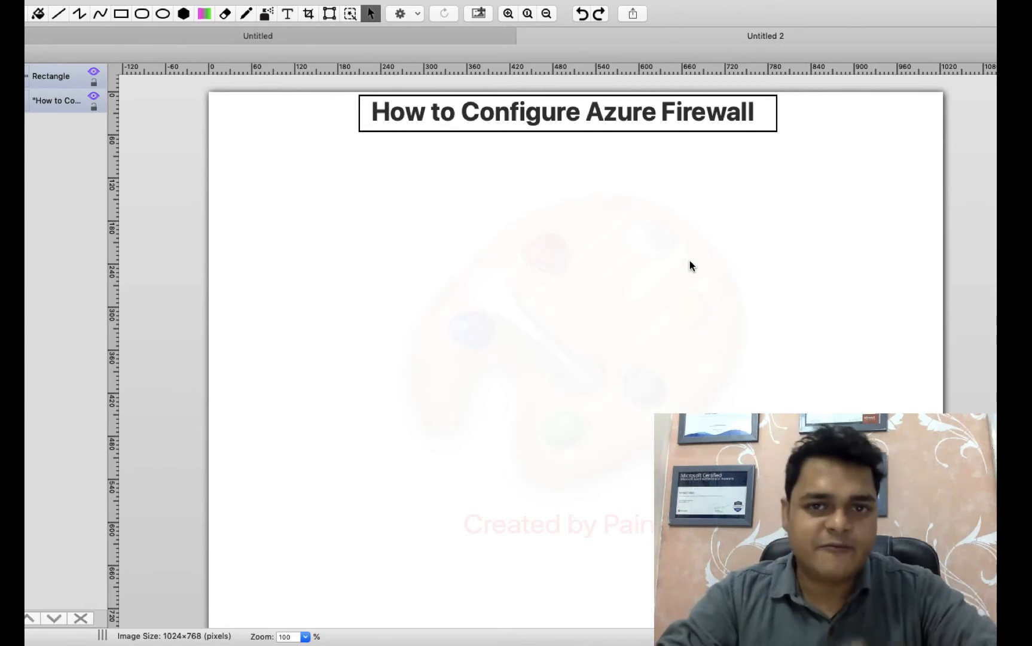
# Step: Add a large text box below the title listing V-Net, Subnet-1 and Subnet-2, separated by blank lines
pyautogui.click(287, 13)
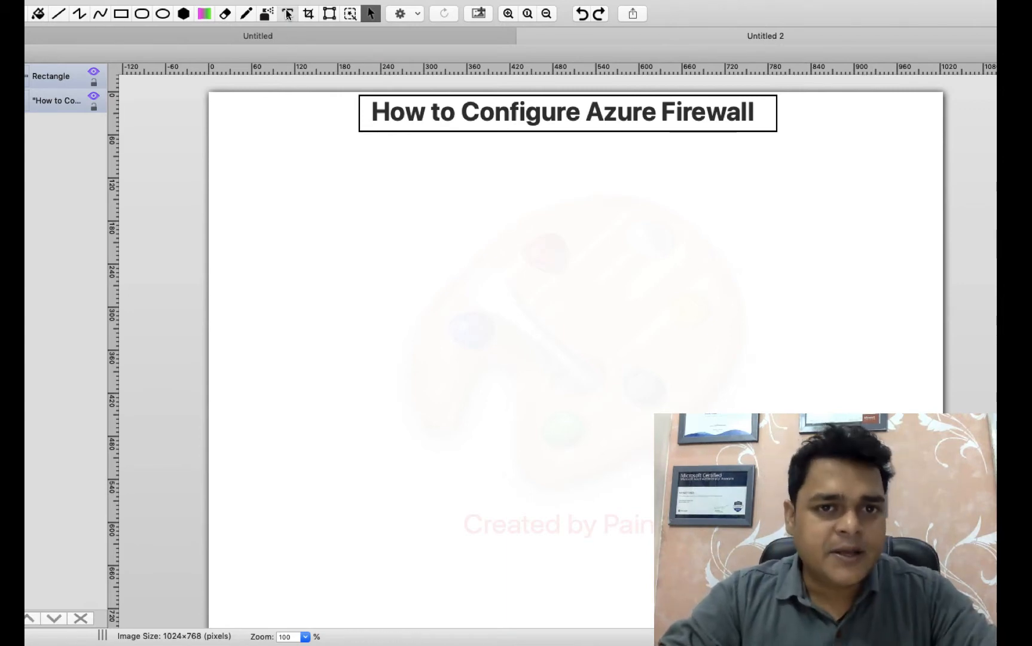
pyautogui.moveTo(233, 171); pyautogui.dragTo(805, 530)
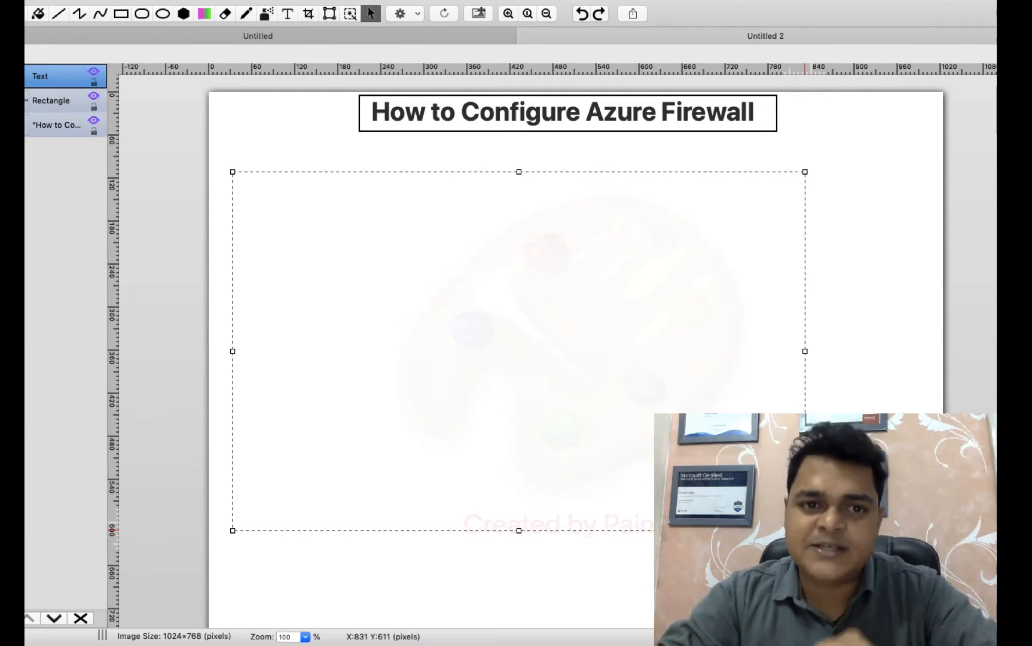
pyautogui.write('V-Net')
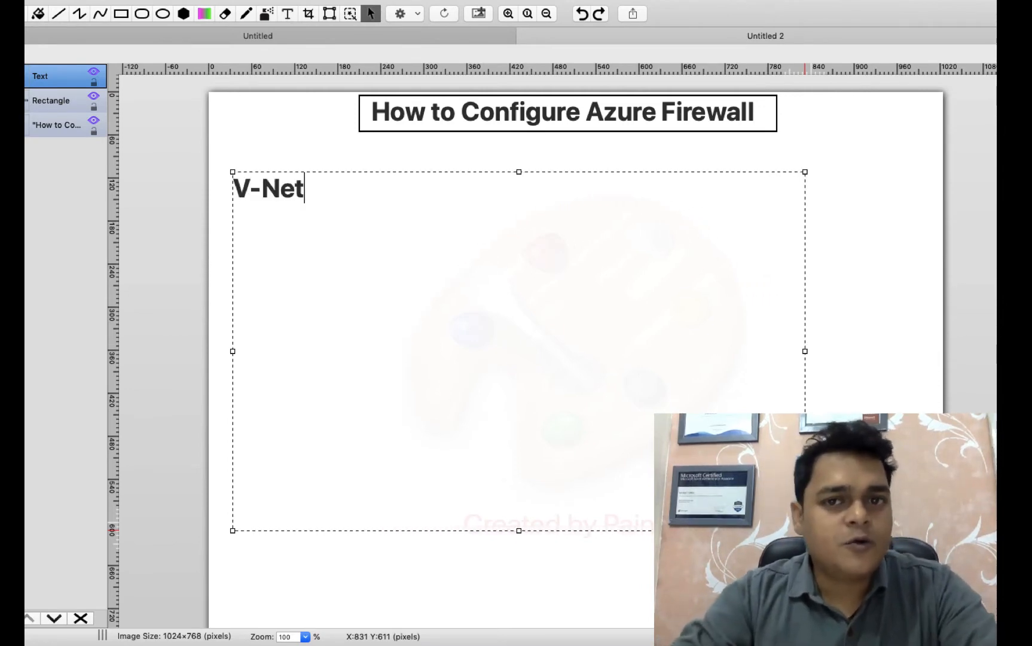
pyautogui.press('Return')
pyautogui.press('Return')
pyautogui.write('Sub')
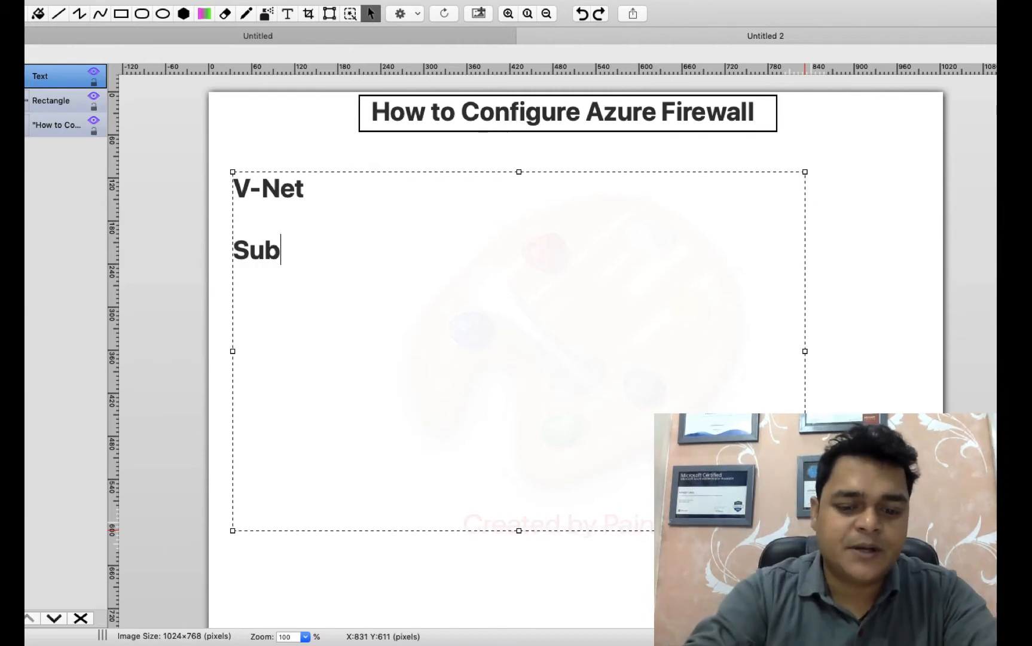
pyautogui.write('net-1')
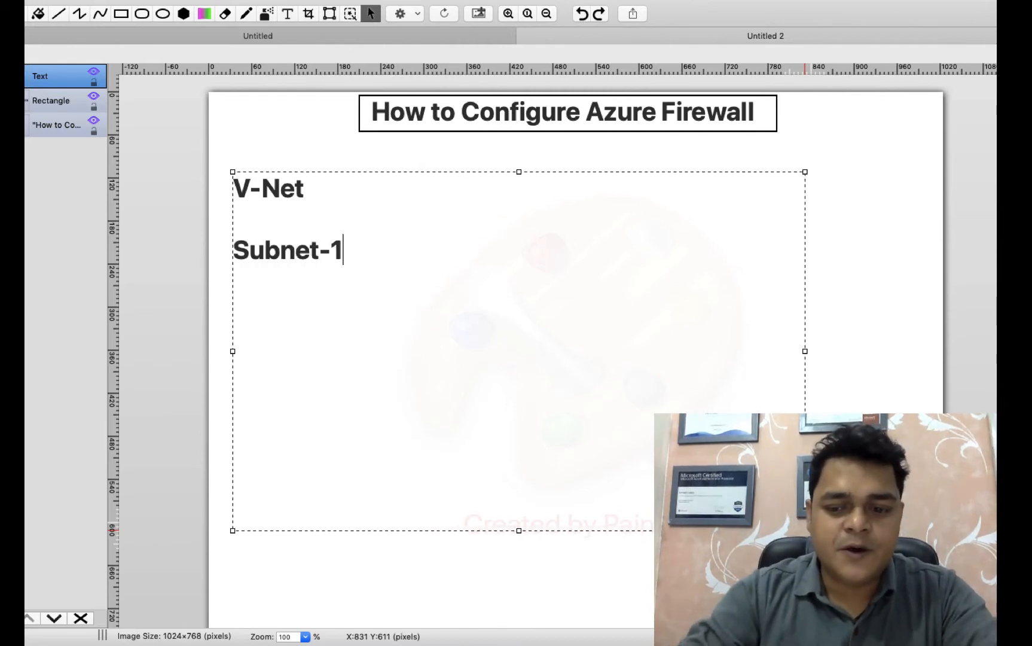
pyautogui.press('Return')
pyautogui.press('Return')
pyautogui.write('Sub')
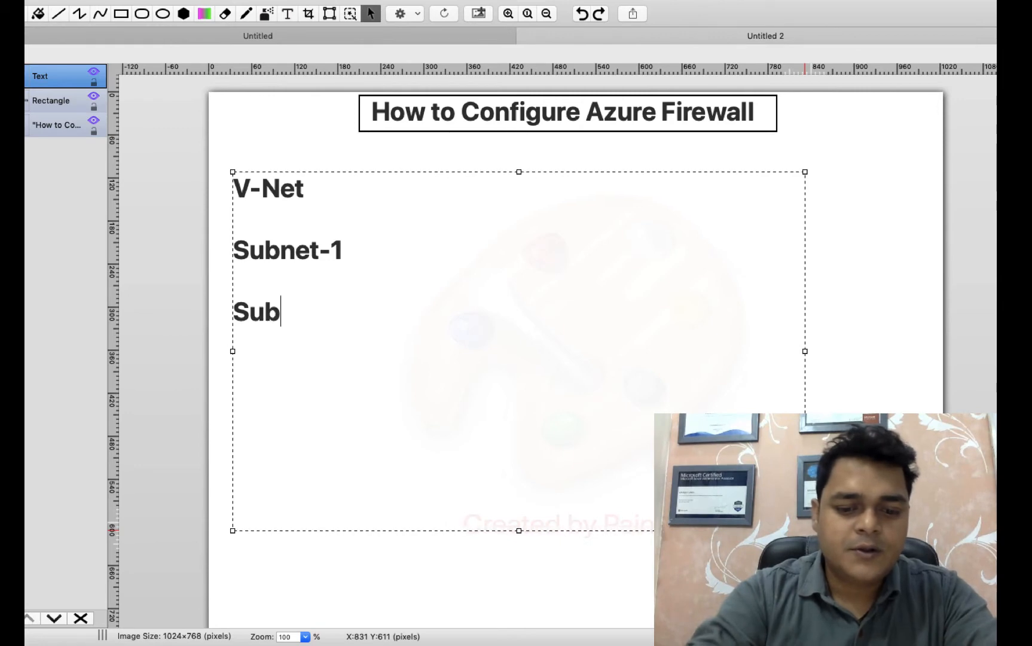
pyautogui.write('net-2')
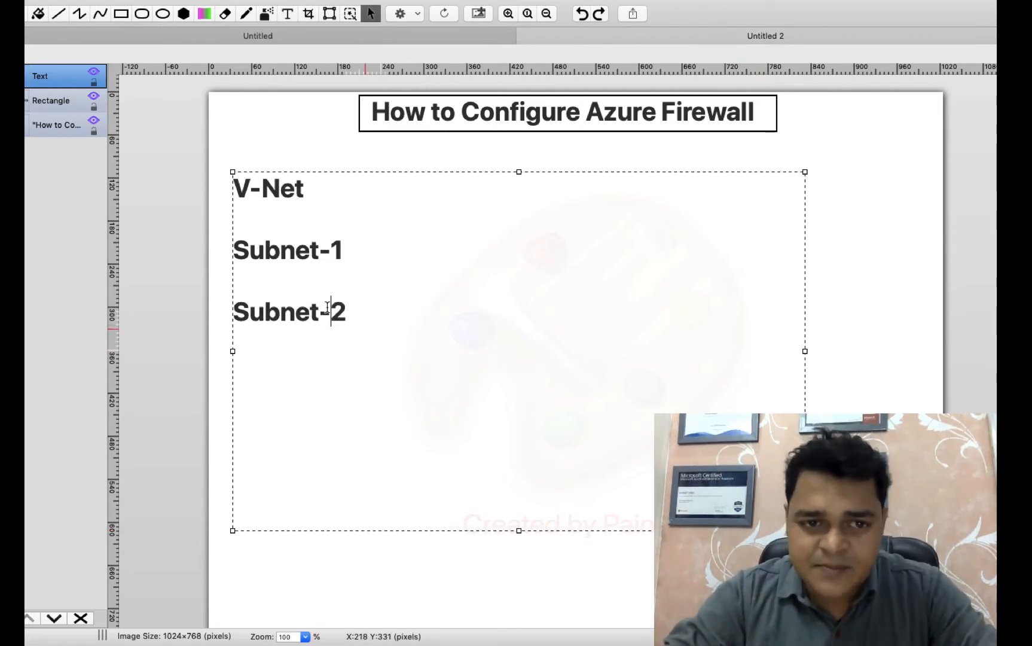
# Step: Format all three lines of the new text box in magenta at font size 24
pyautogui.moveTo(341, 311); pyautogui.dragTo(164, 160)
pyautogui.moveTo(128, 5)
pyautogui.click(208, 64)
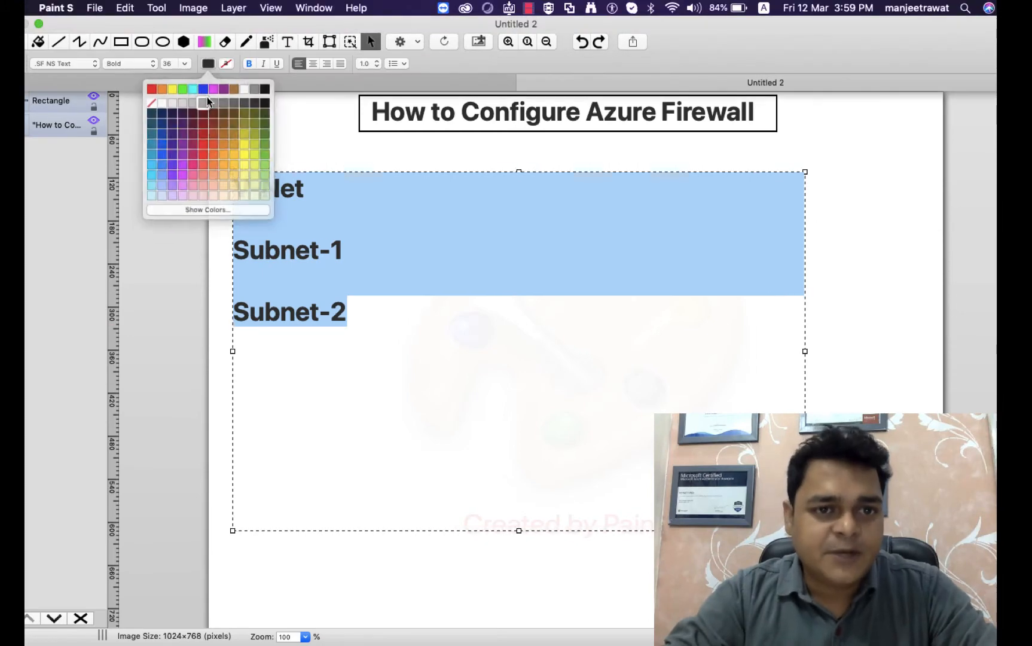
pyautogui.click(211, 88)
pyautogui.click(182, 63)
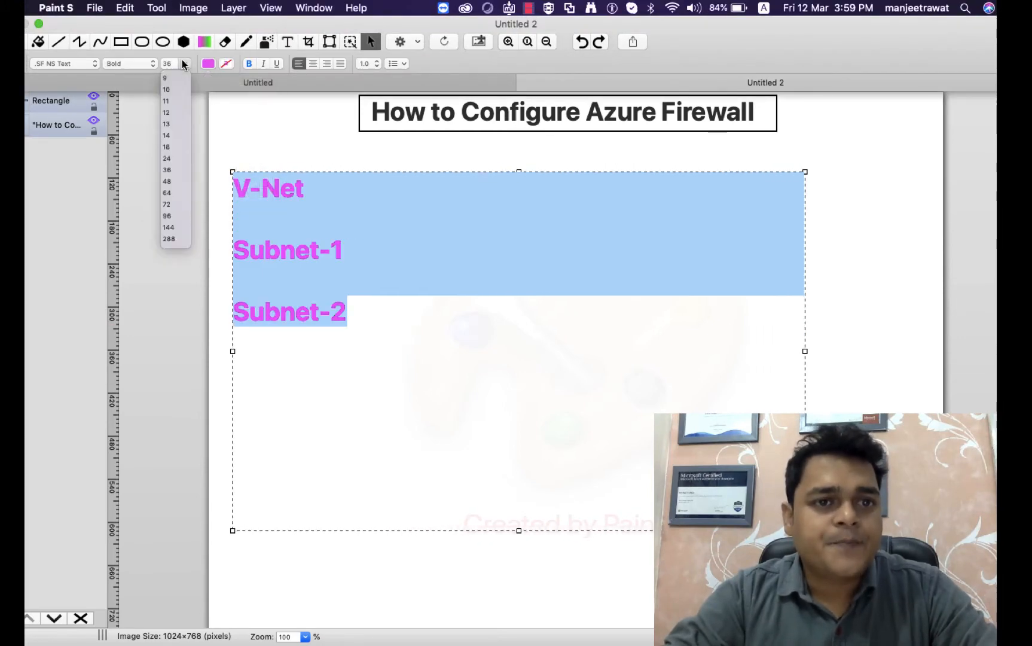
pyautogui.click(168, 158)
# Step: Extend the first subnet line so that it reads "Subnet-1. for Virtual Machine"
pyautogui.click(315, 222)
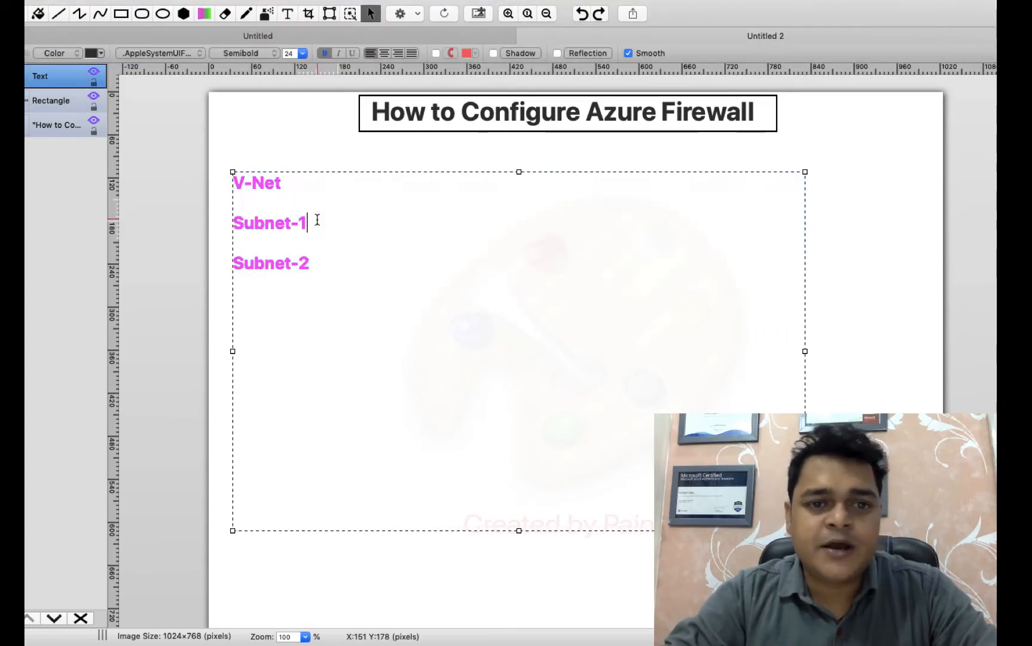
pyautogui.write('. for V')
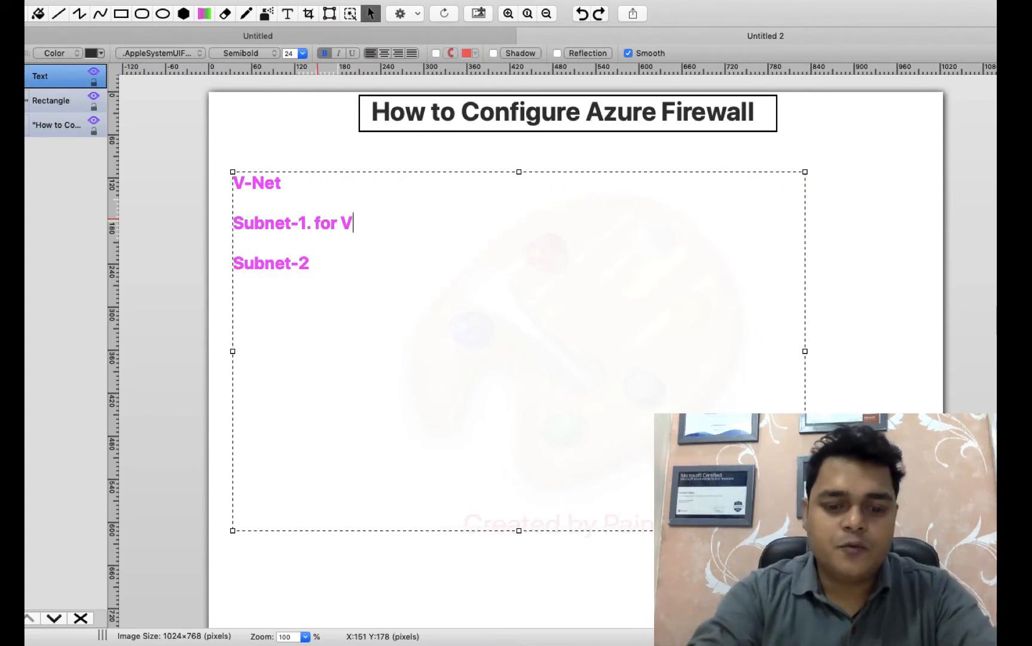
pyautogui.write('irtual Macj')
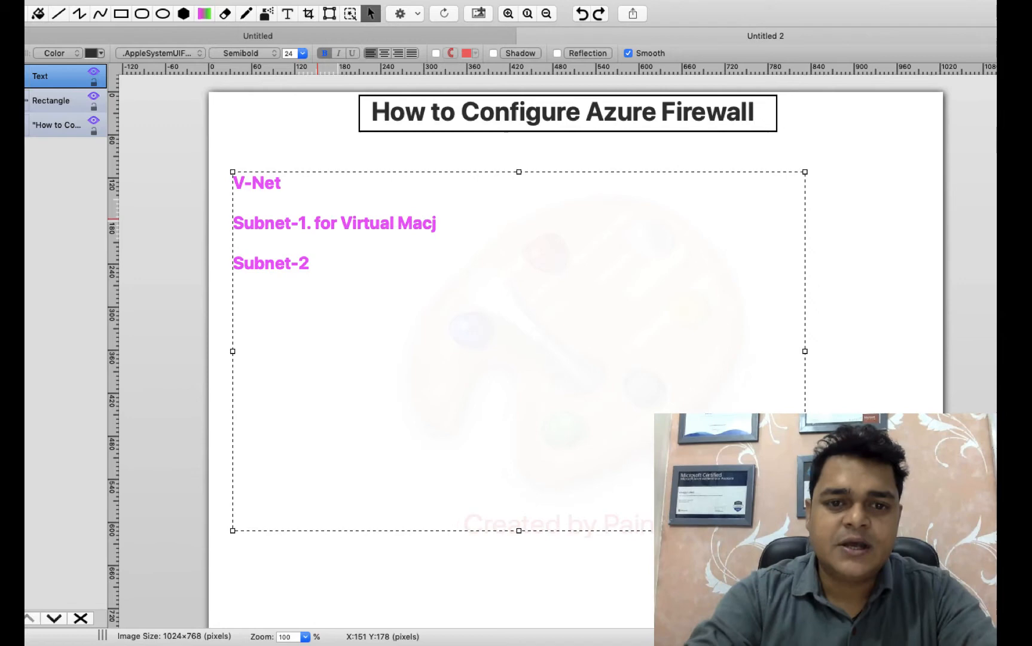
pyautogui.press('BackSpace')
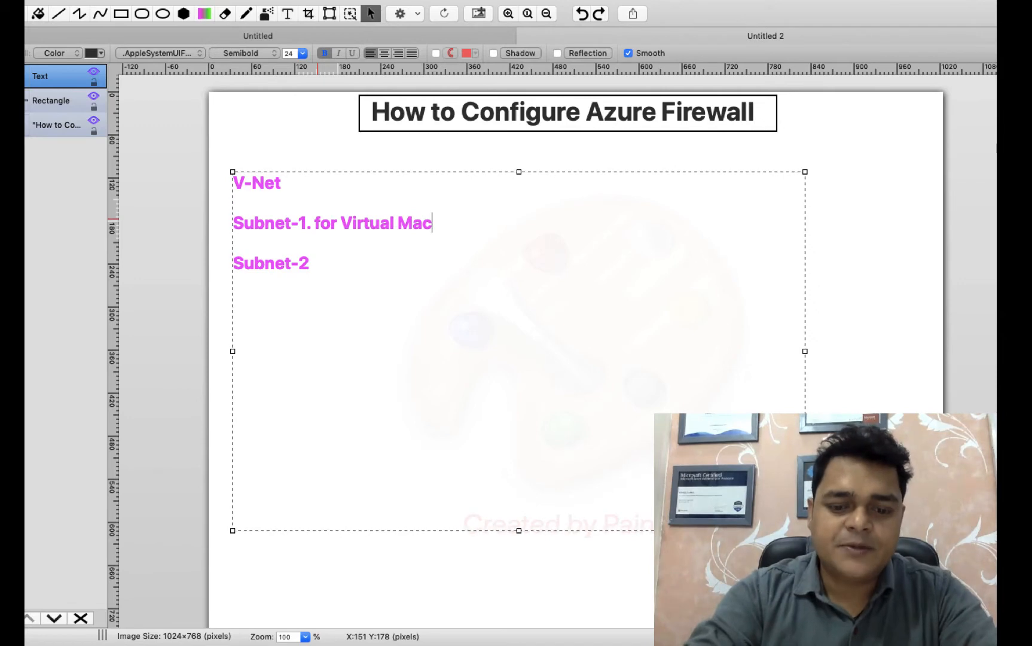
pyautogui.write('hine')
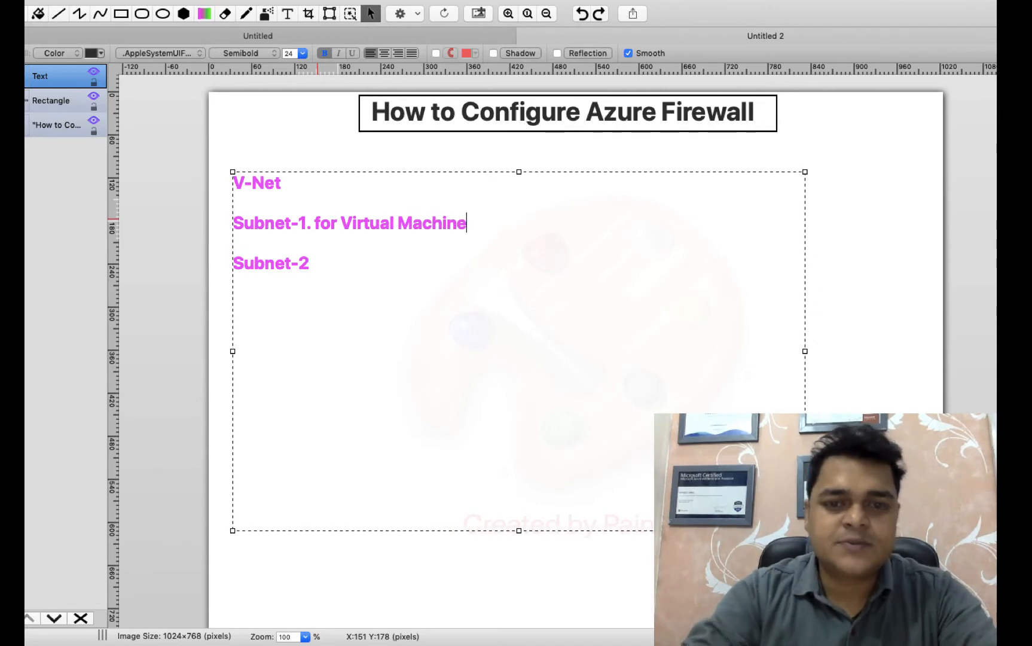
# Step: Extend the second subnet line so that it reads "Subnet-2 for Firewall"
pyautogui.click(362, 272)
pyautogui.write('for ')
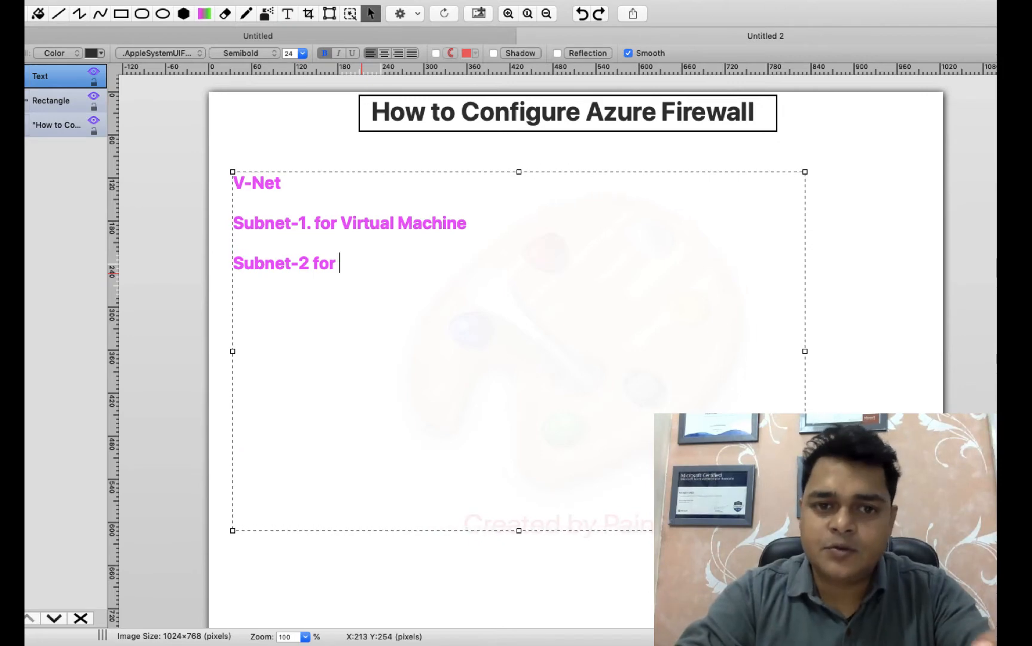
pyautogui.write('Fir')
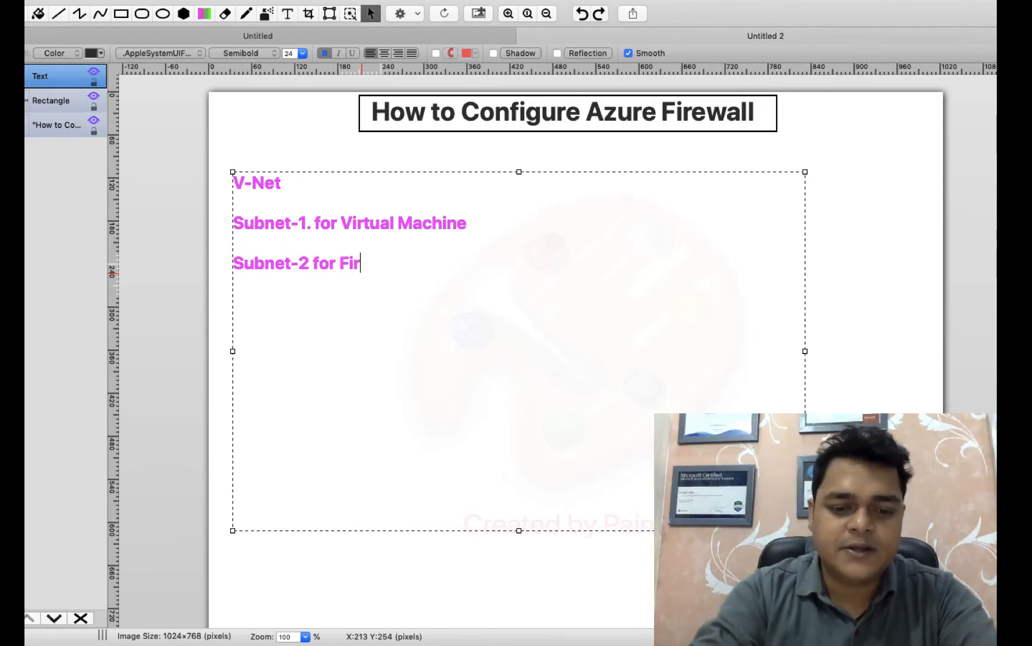
pyautogui.write('ewall')
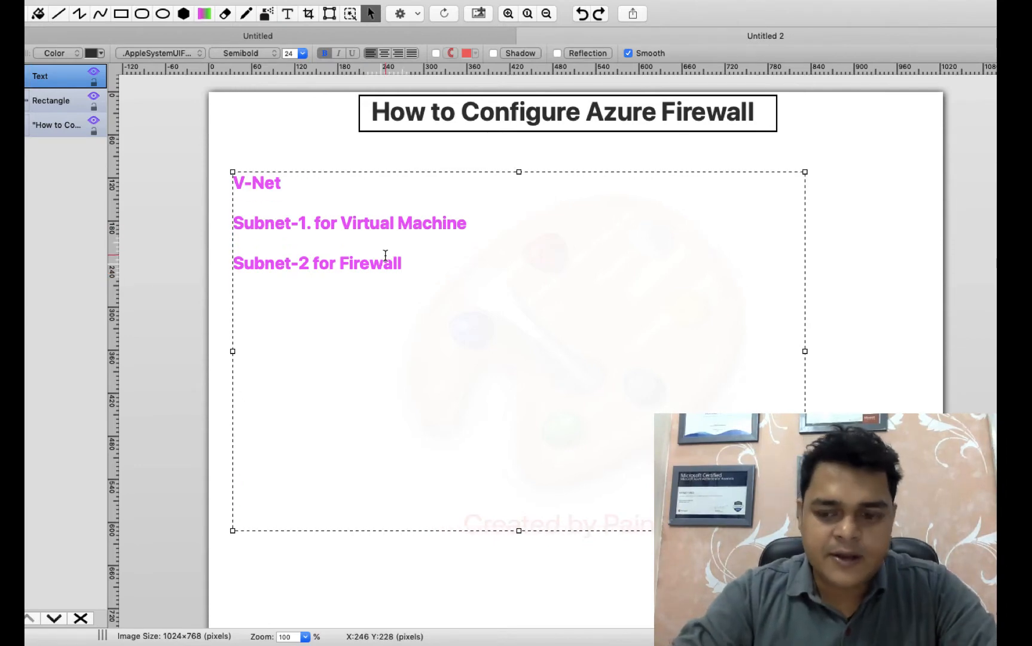
# Step: Add a last line reading "Create Firewall" below the subnet lines and finish editing the text
pyautogui.press('Return')
pyautogui.write('Create')
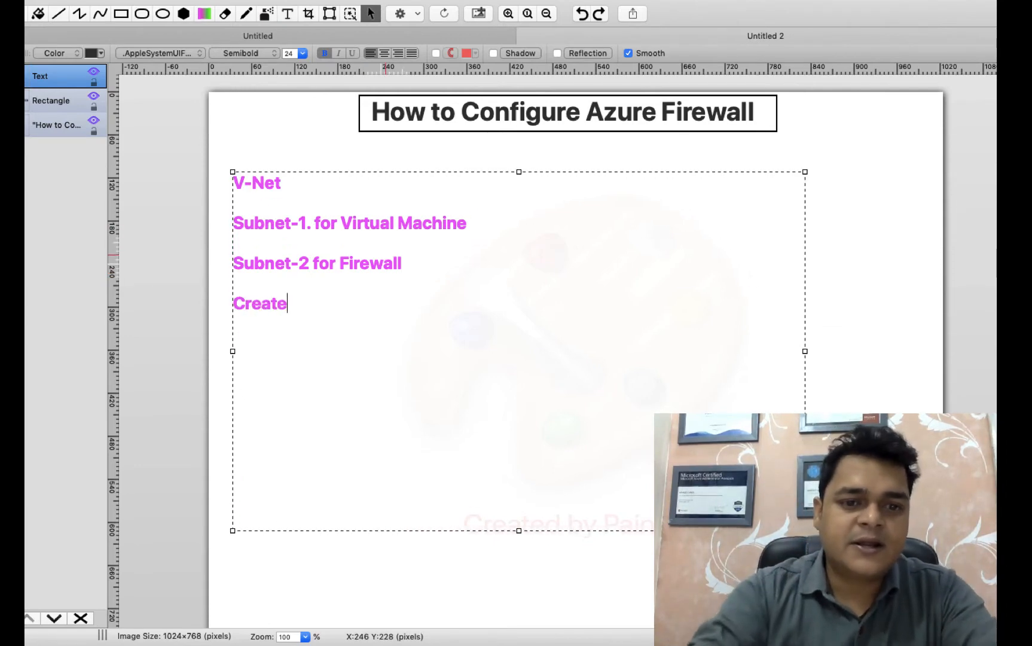
pyautogui.write(' Firewall')
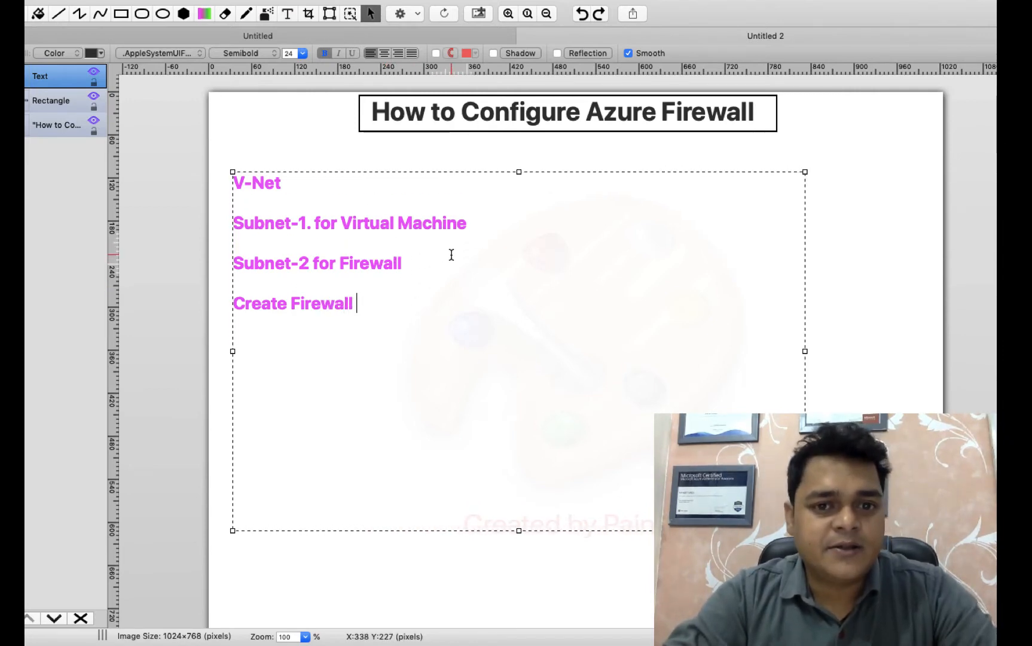
pyautogui.click(473, 224)
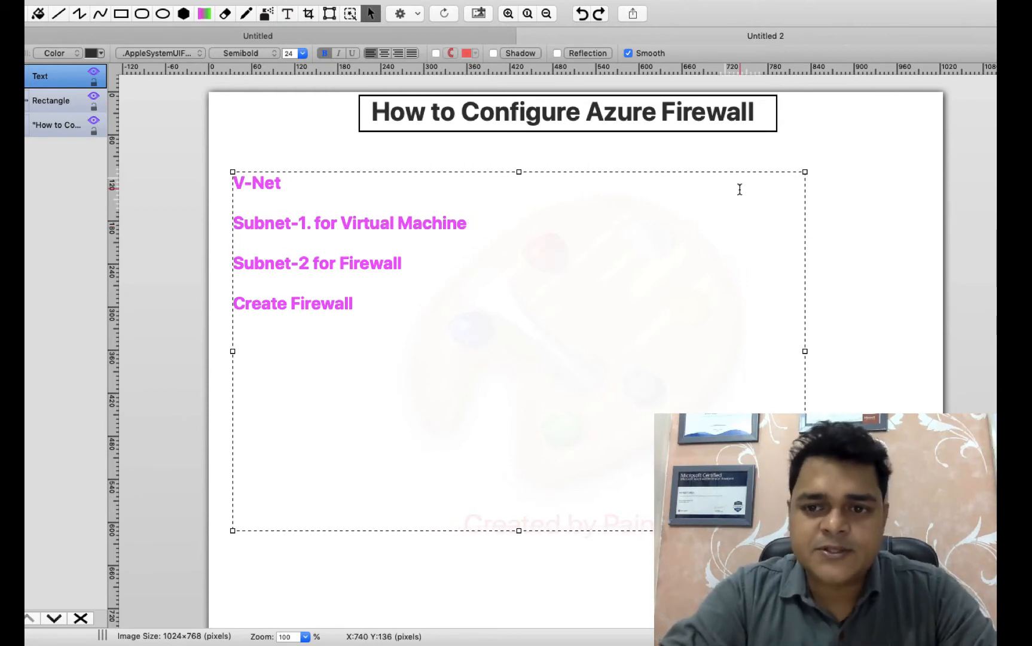
pyautogui.click(834, 234)
pyautogui.click(834, 233)
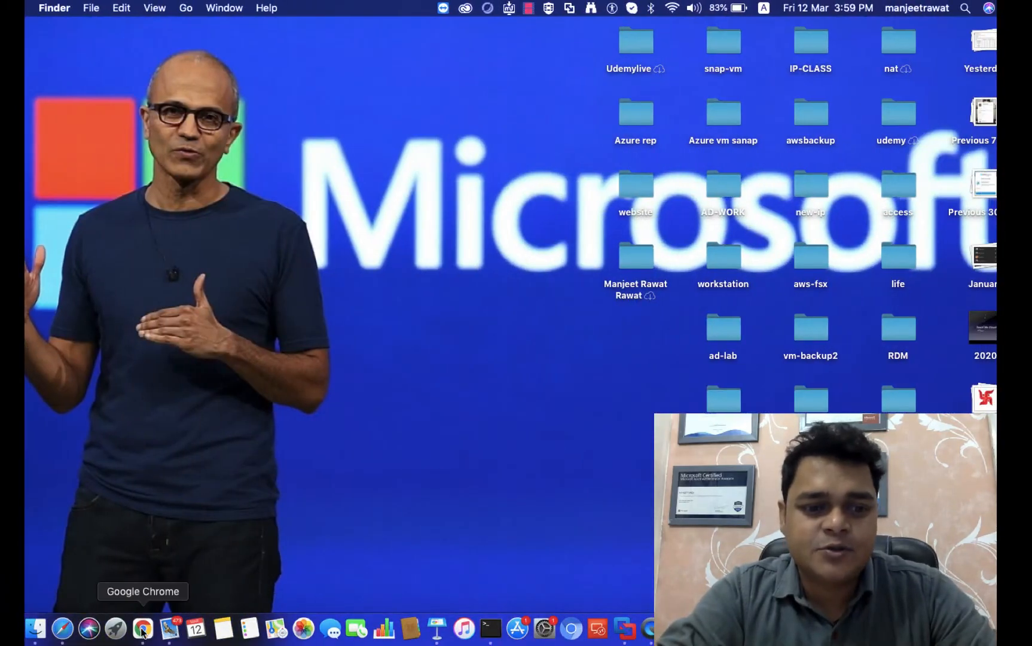
# Step: Switch to Google Chrome, open portal.azure.com in full screen and sign in with the first listed Microsoft account
pyautogui.click(143, 629)
pyautogui.write('po')
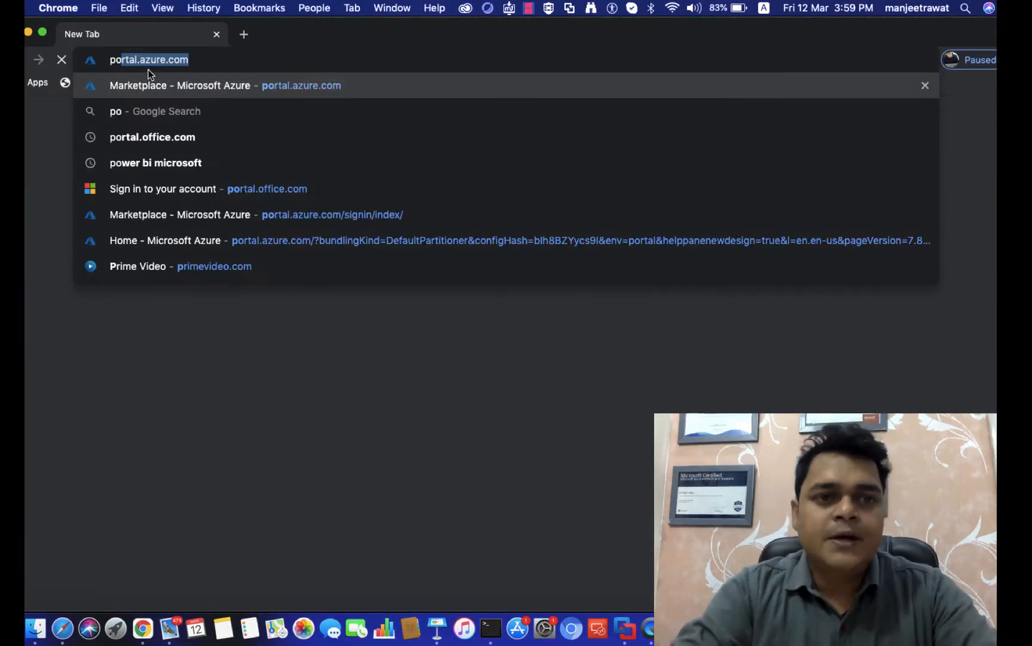
pyautogui.press('Return')
pyautogui.press('ctrl+super+f')
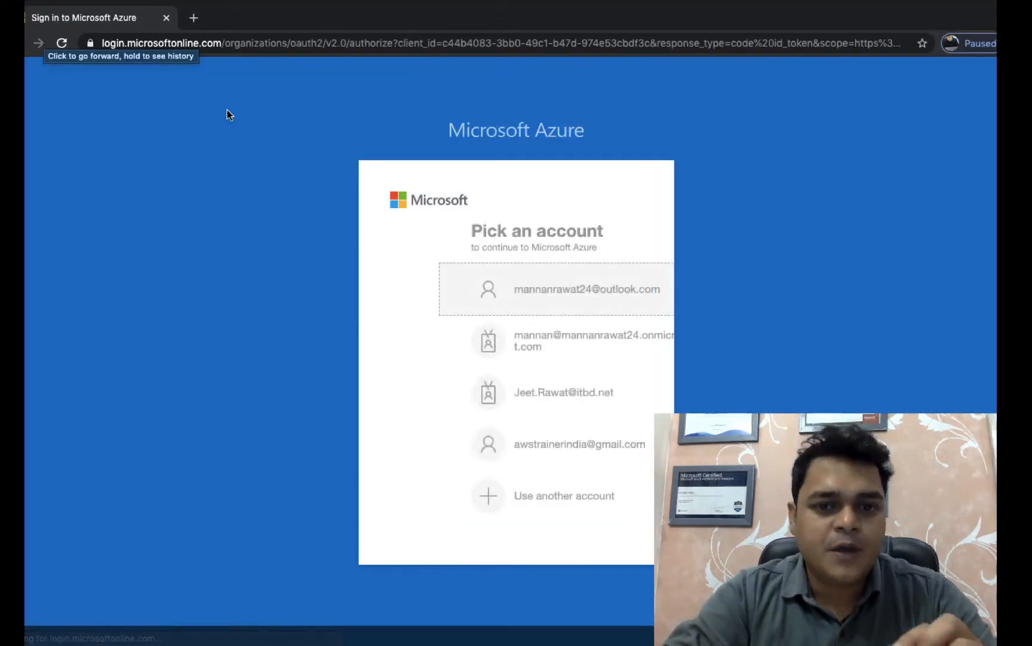
pyautogui.click(542, 305)
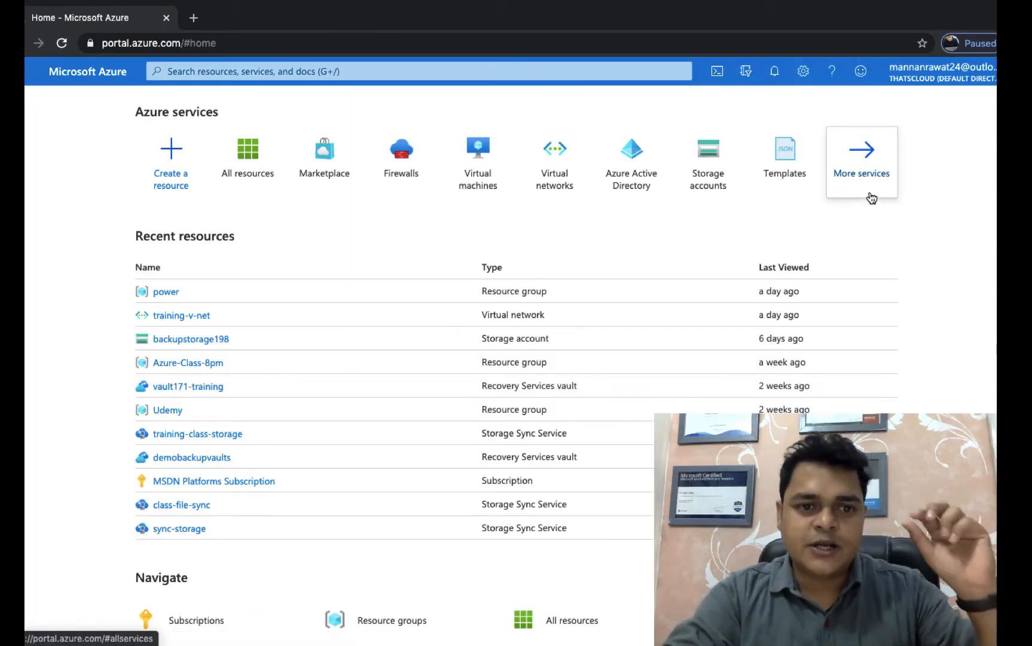
# Step: Open the Virtual networks list from the Networking category of all Azure services and select training-v-net
pyautogui.click(844, 148)
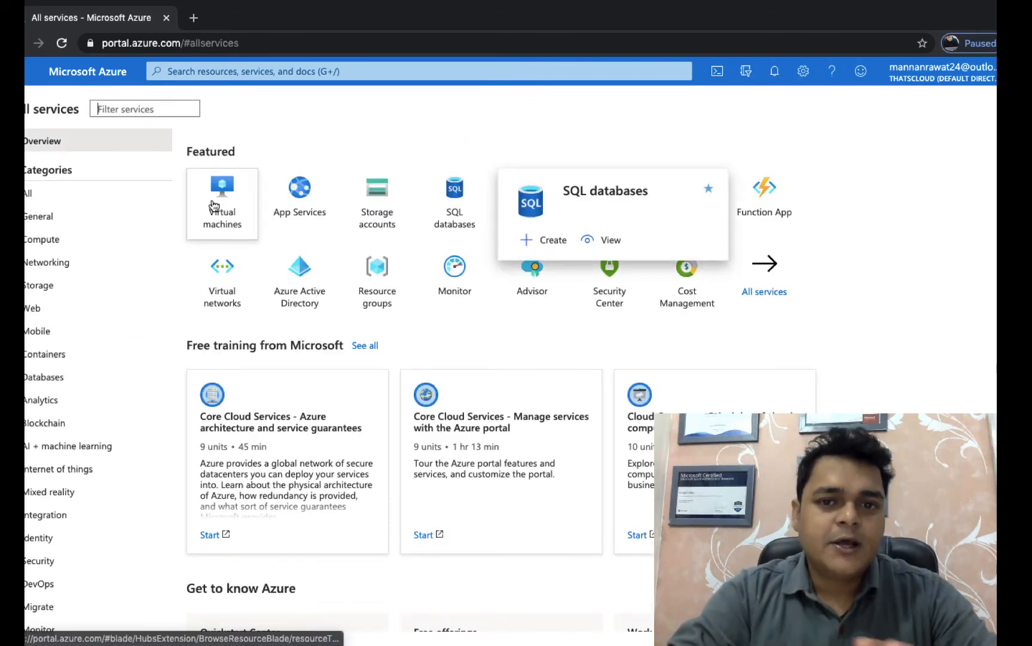
pyautogui.click(62, 270)
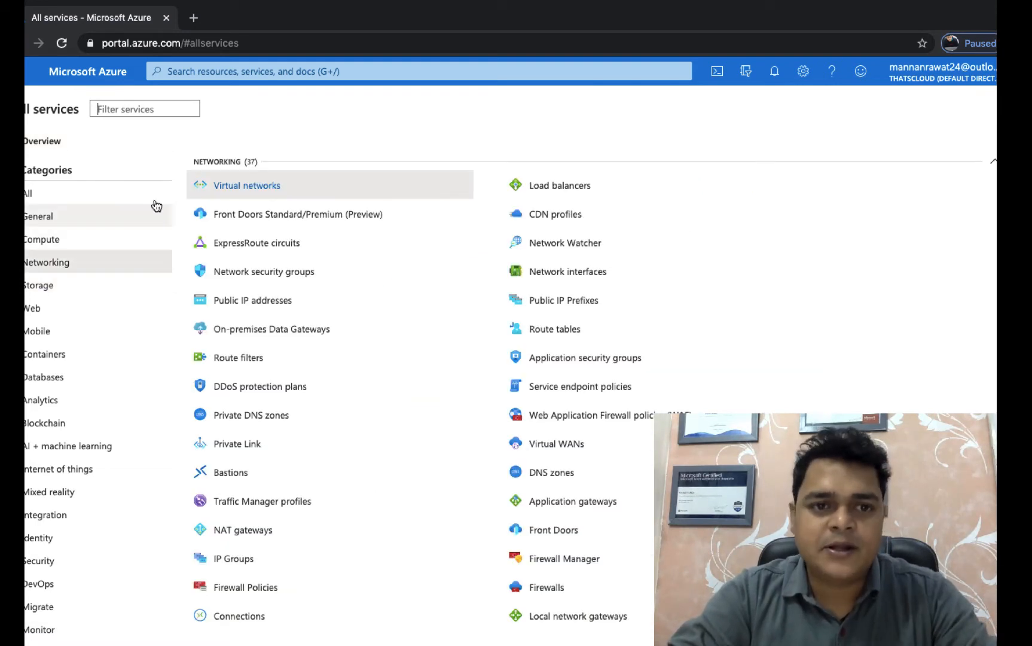
pyautogui.click(229, 187)
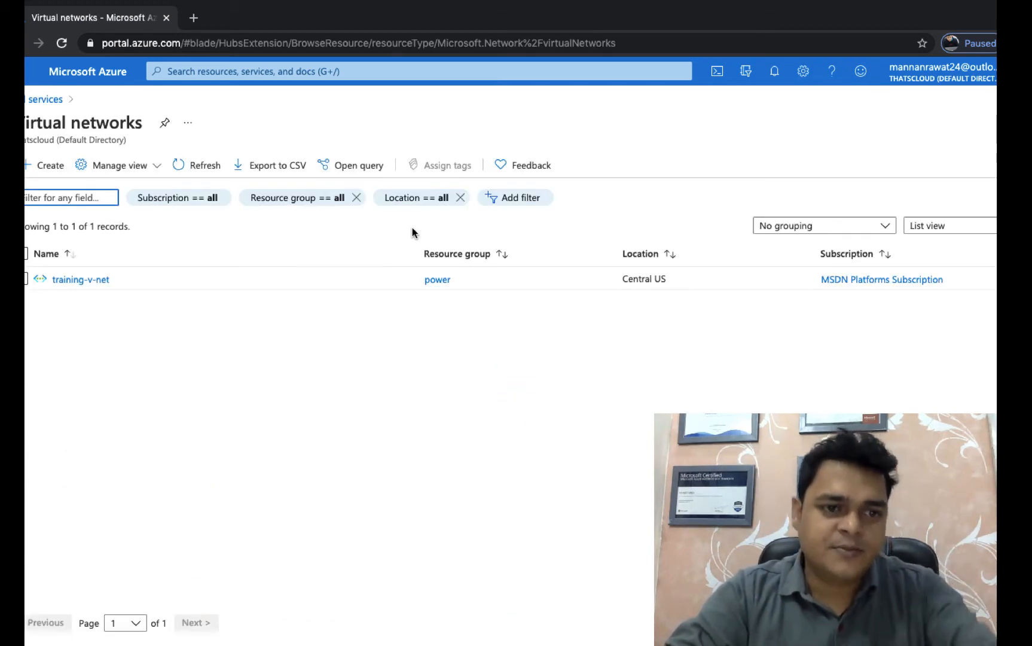
pyautogui.click(25, 279)
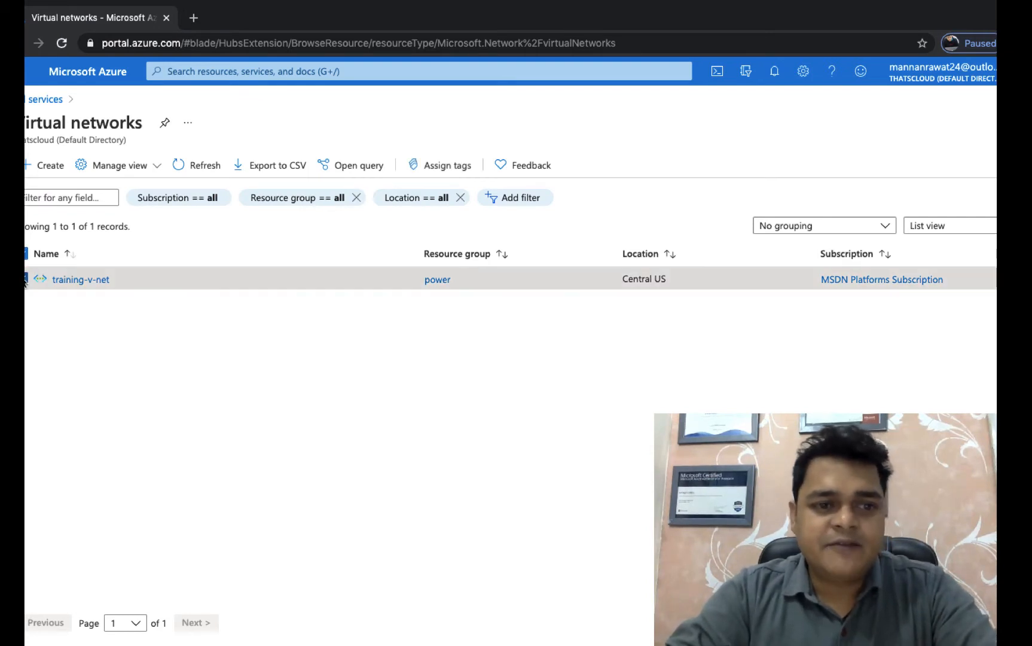
# Step: Start a new virtual network in the power resource group and name it firewall-vnet
pyautogui.click(50, 168)
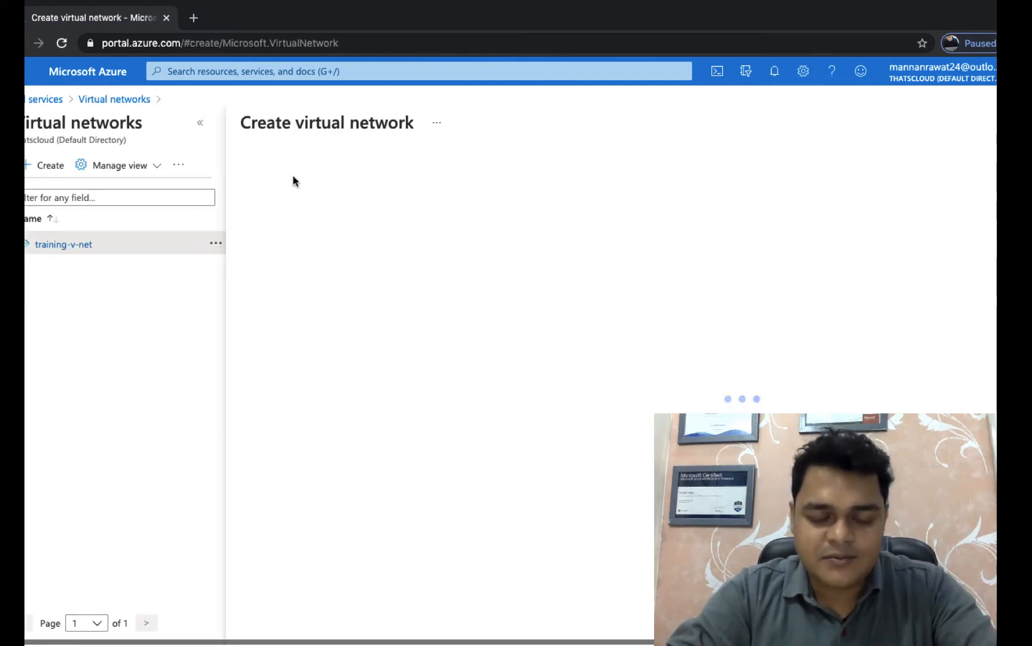
pyautogui.click(482, 323)
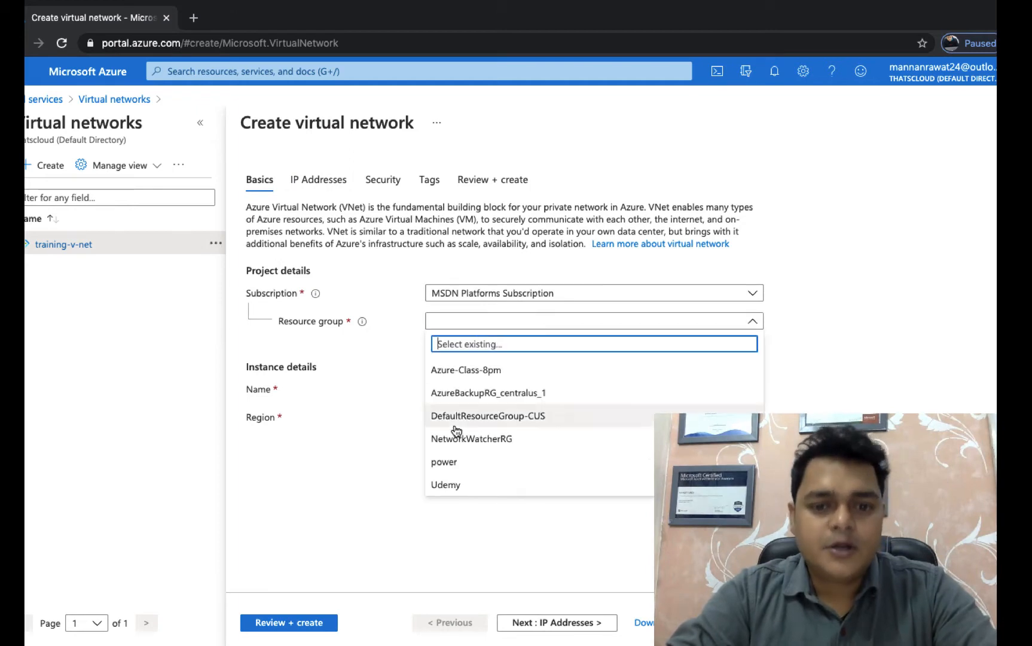
pyautogui.click(453, 472)
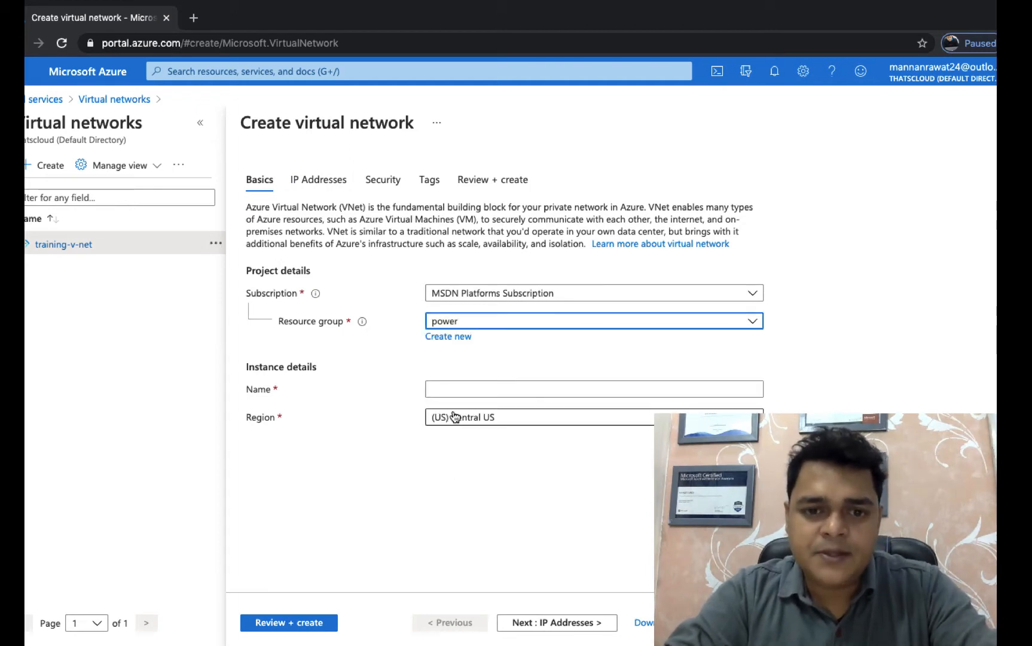
pyautogui.click(457, 387)
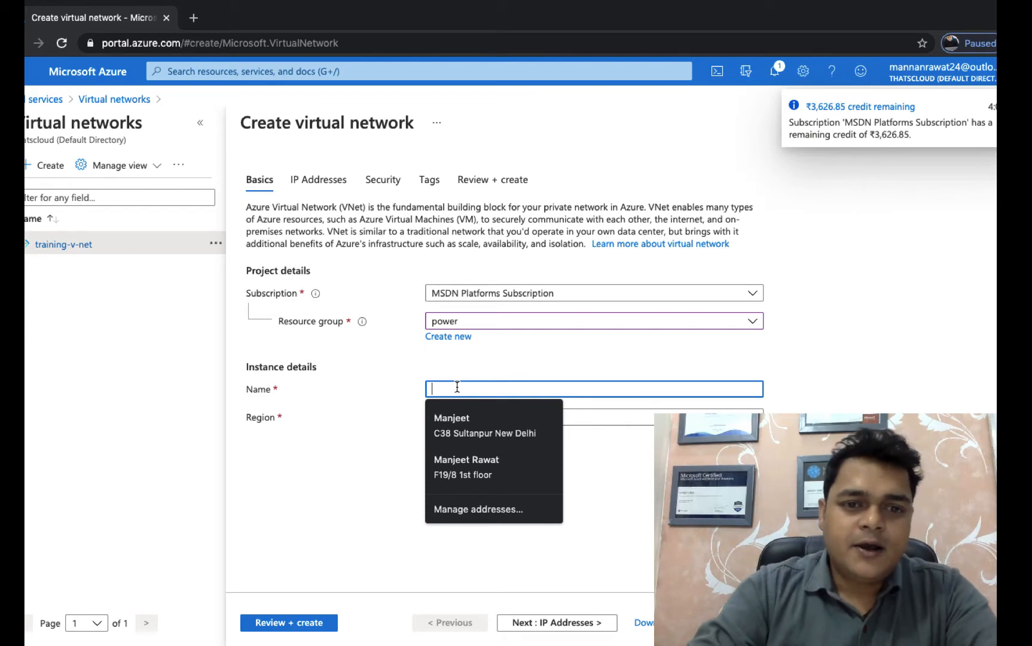
pyautogui.write('f')
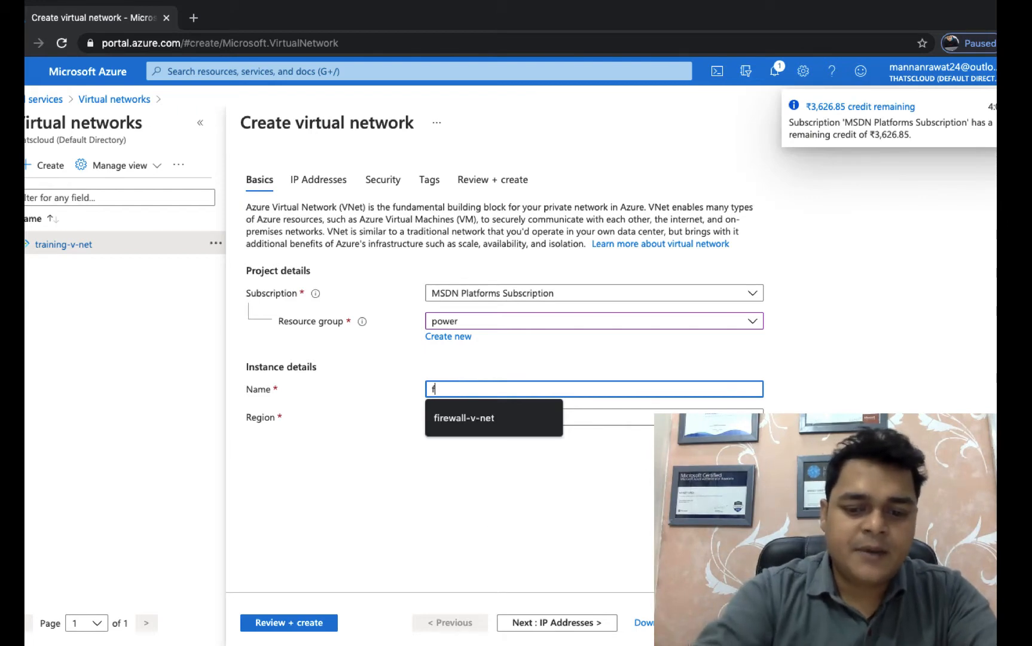
pyautogui.write('irewa')
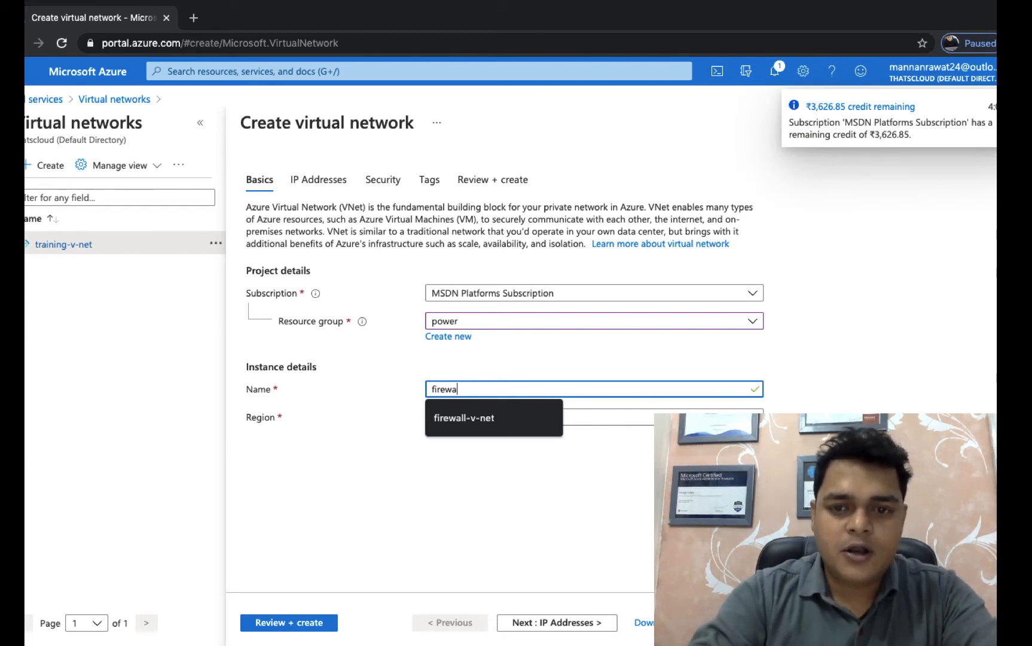
pyautogui.write('ll-vet')
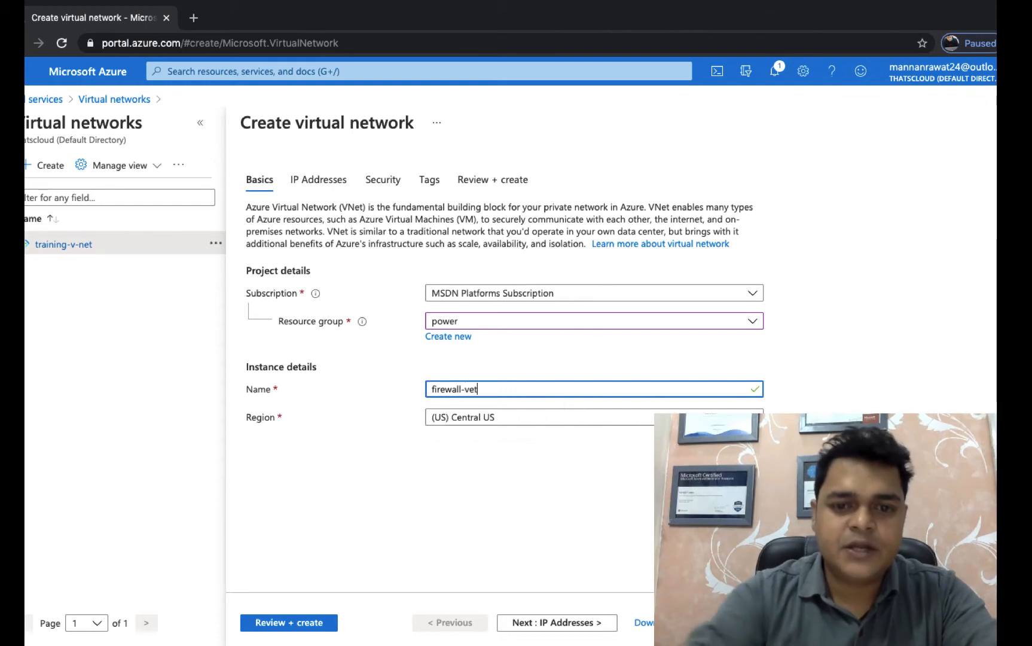
pyautogui.click(465, 389)
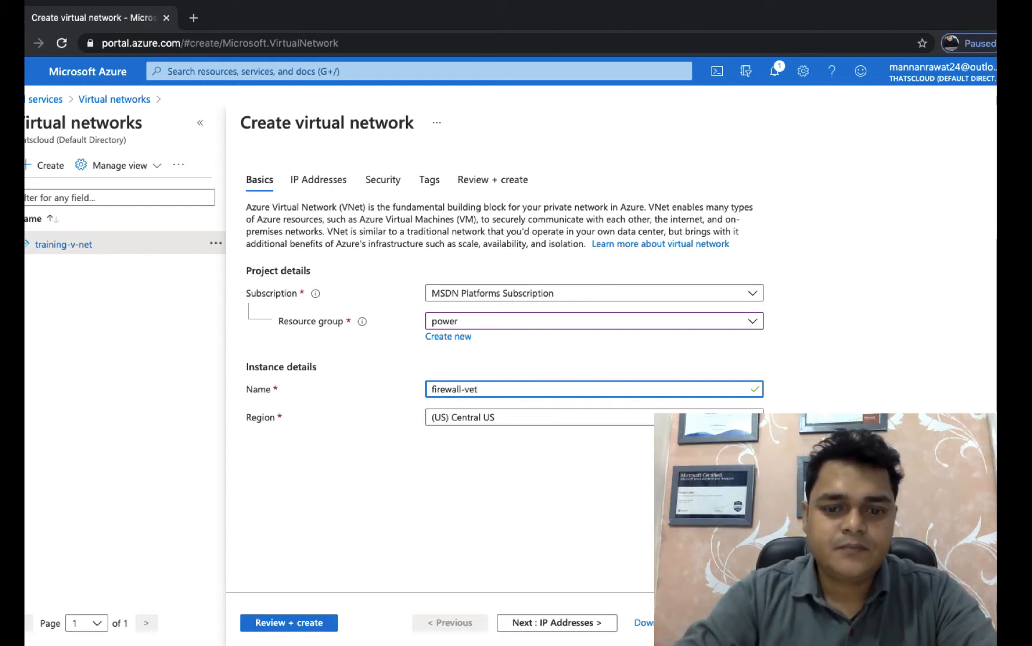
pyautogui.write('n')
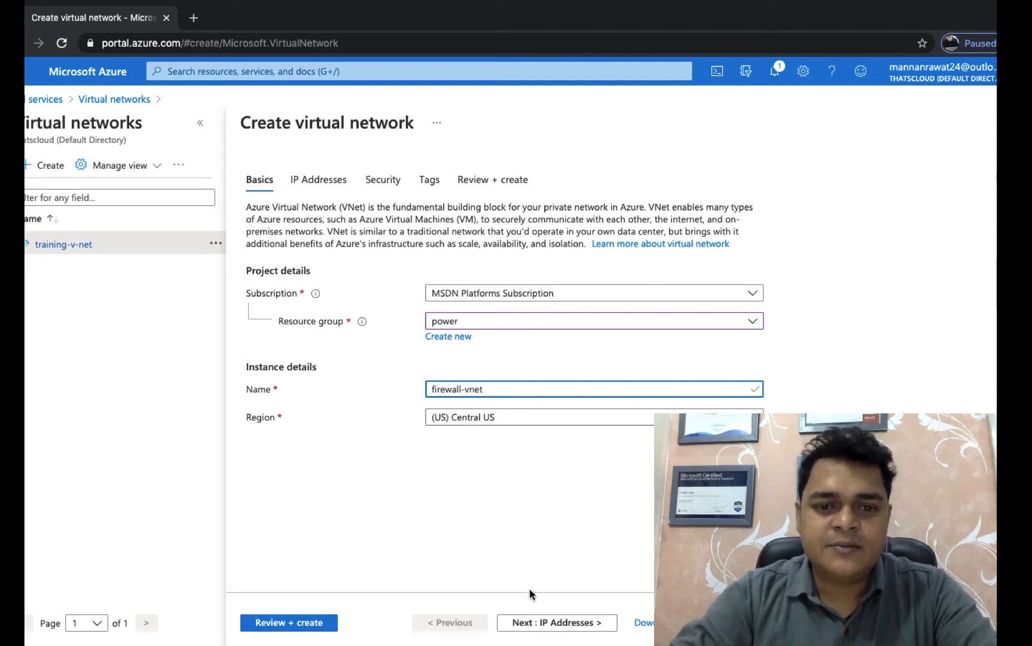
# Step: Replace the virtual network's default IPv4 address space with 192.168.0.0/16
pyautogui.click(556, 629)
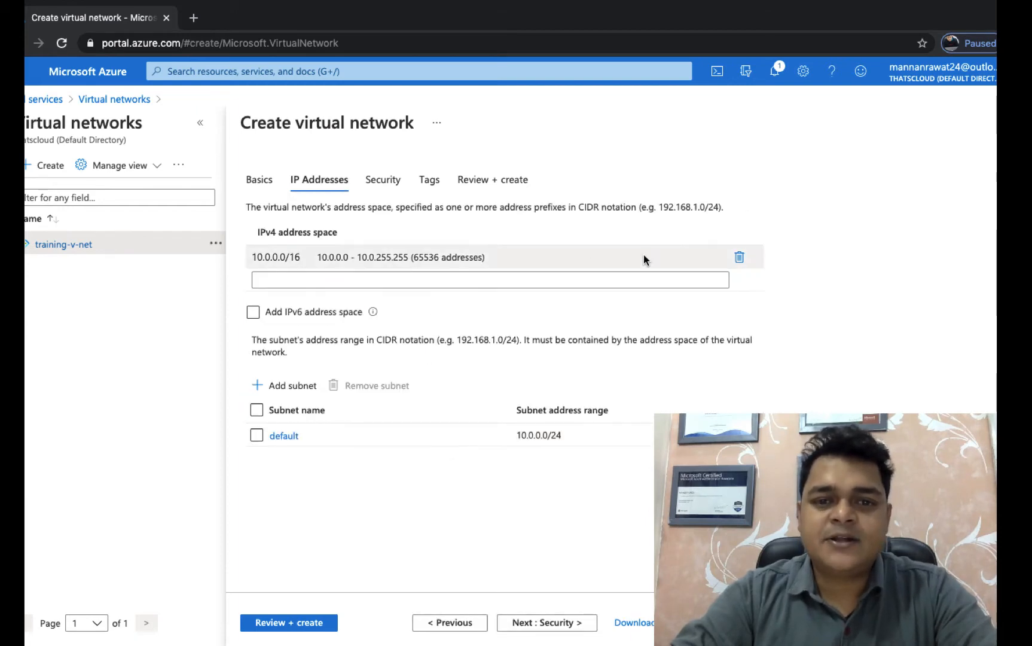
pyautogui.click(510, 256)
pyautogui.hotkey('ctrl', 'a')
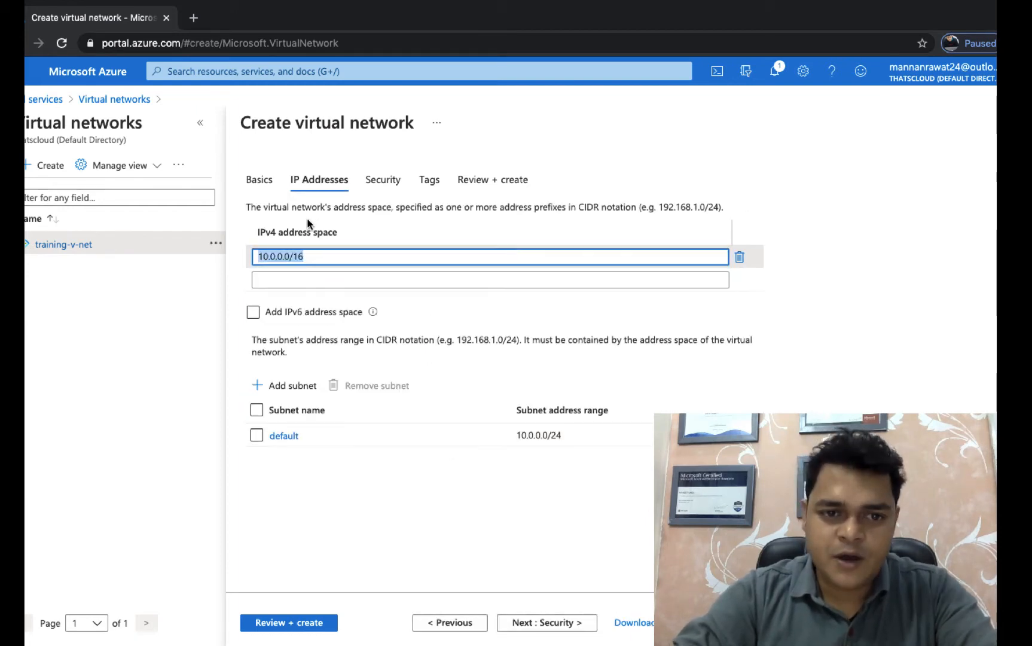
pyautogui.write('192.1')
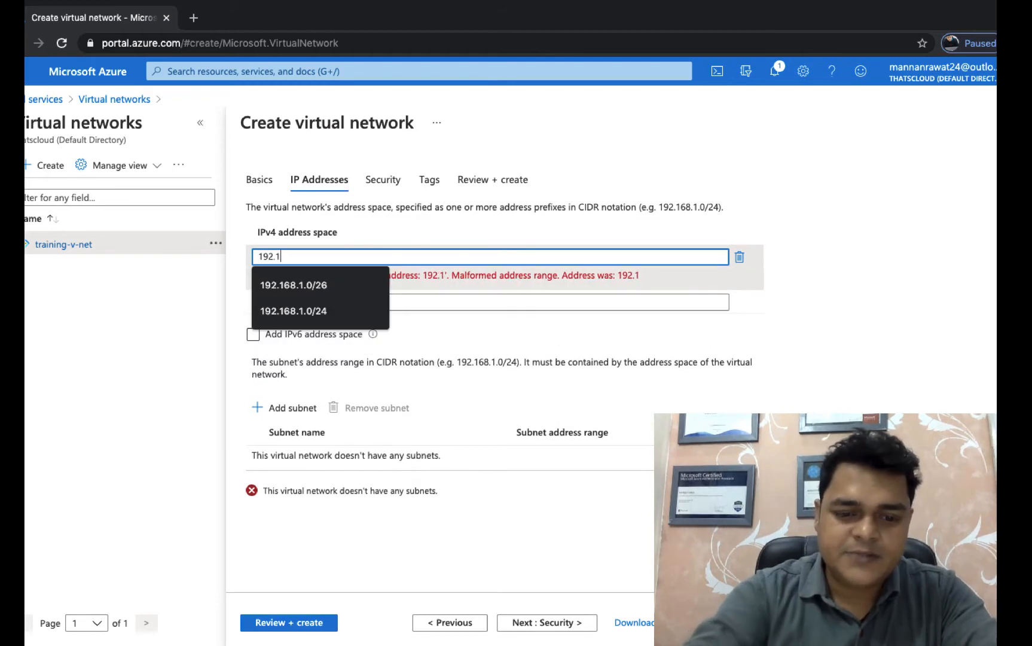
pyautogui.write('68.')
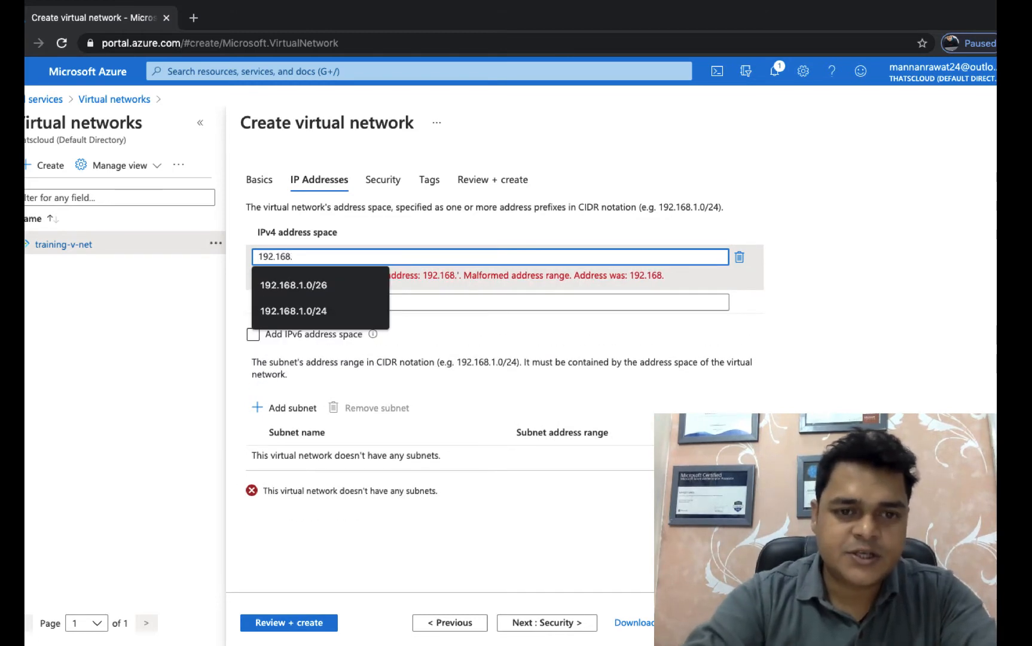
pyautogui.write('0.0/')
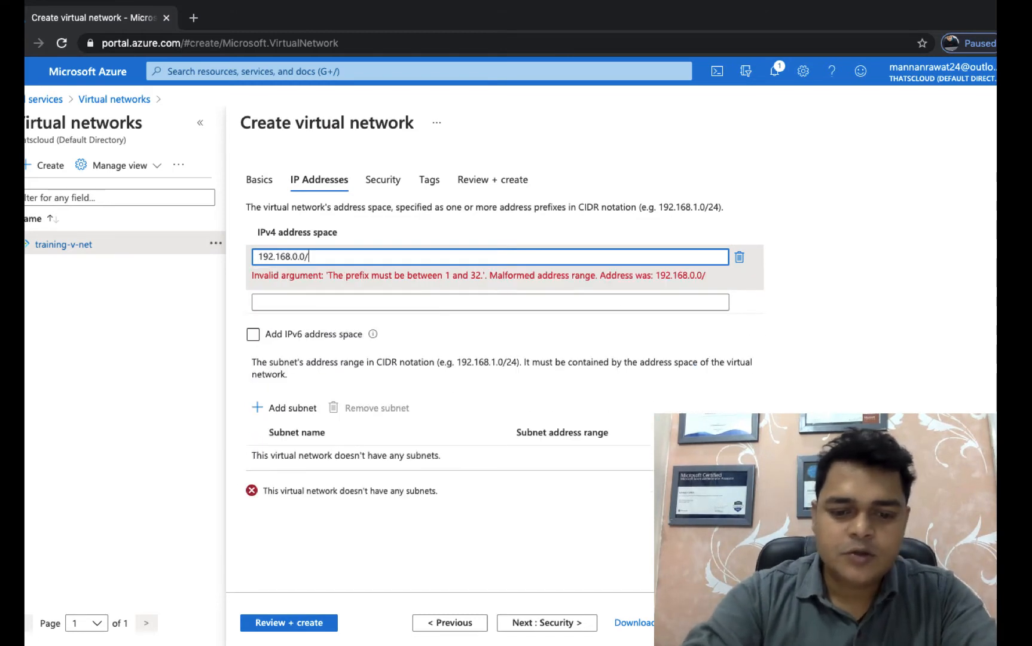
pyautogui.write('16')
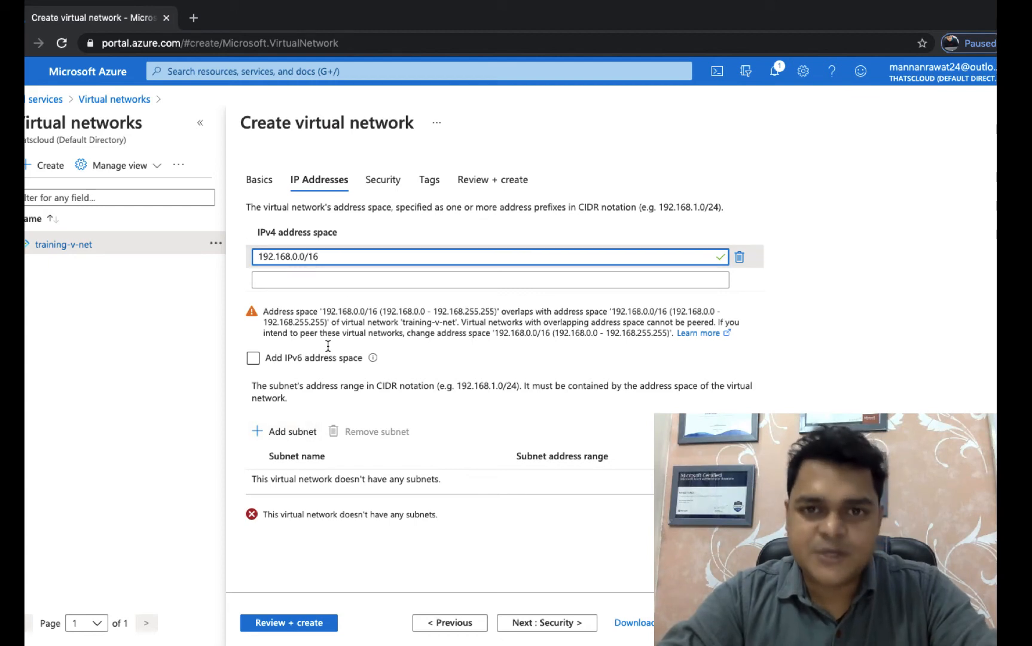
# Step: Start a new subnet for the virtual network and name it VM-Subnet
pyautogui.click(290, 427)
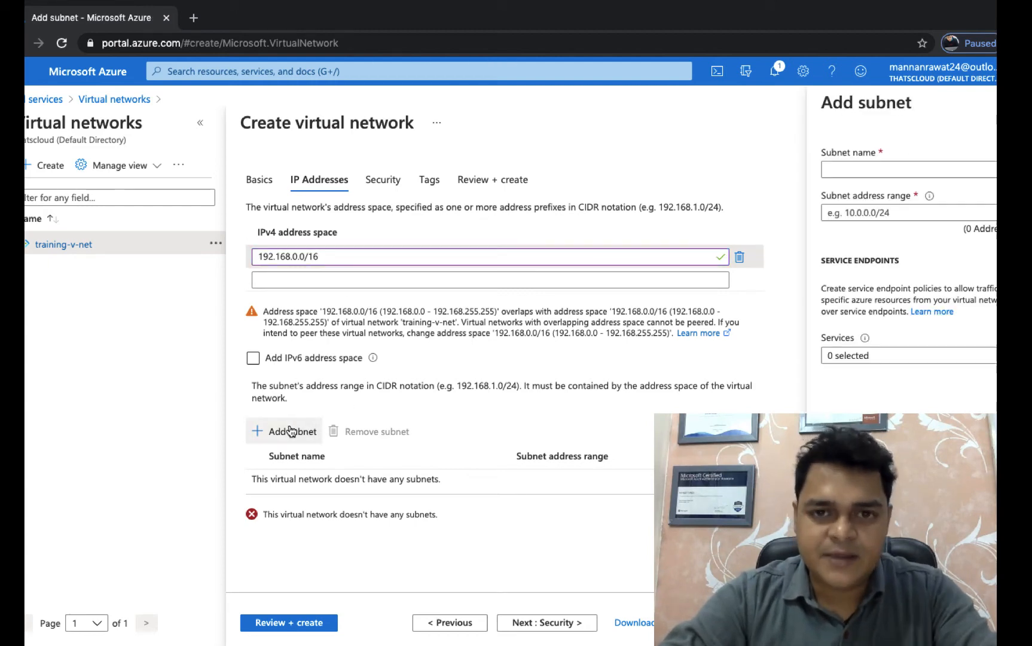
pyautogui.write('V')
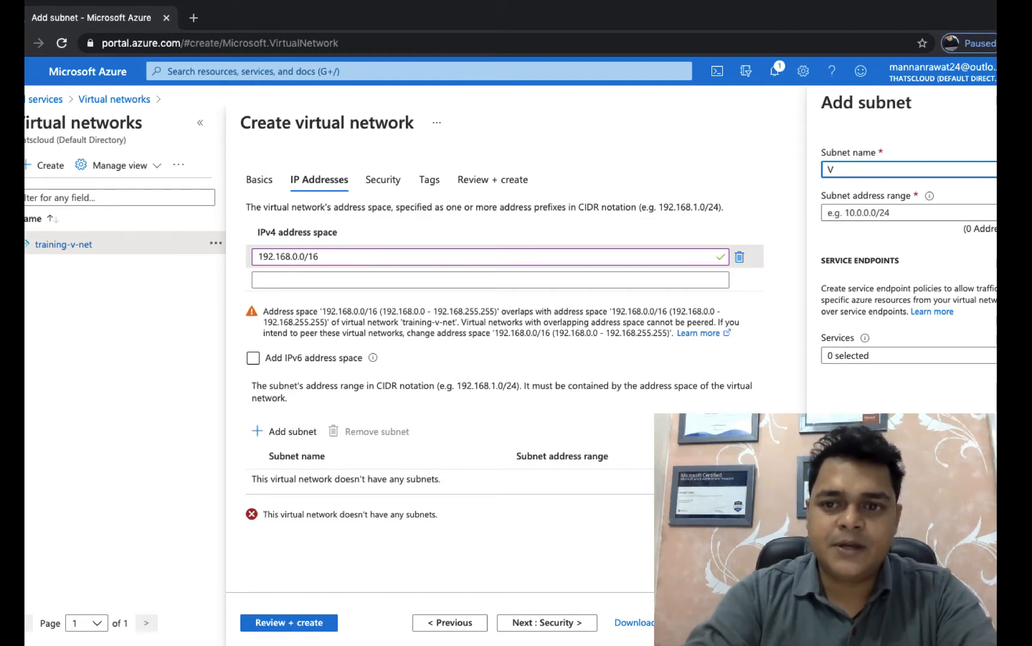
pyautogui.write('irtuVM-Syb')
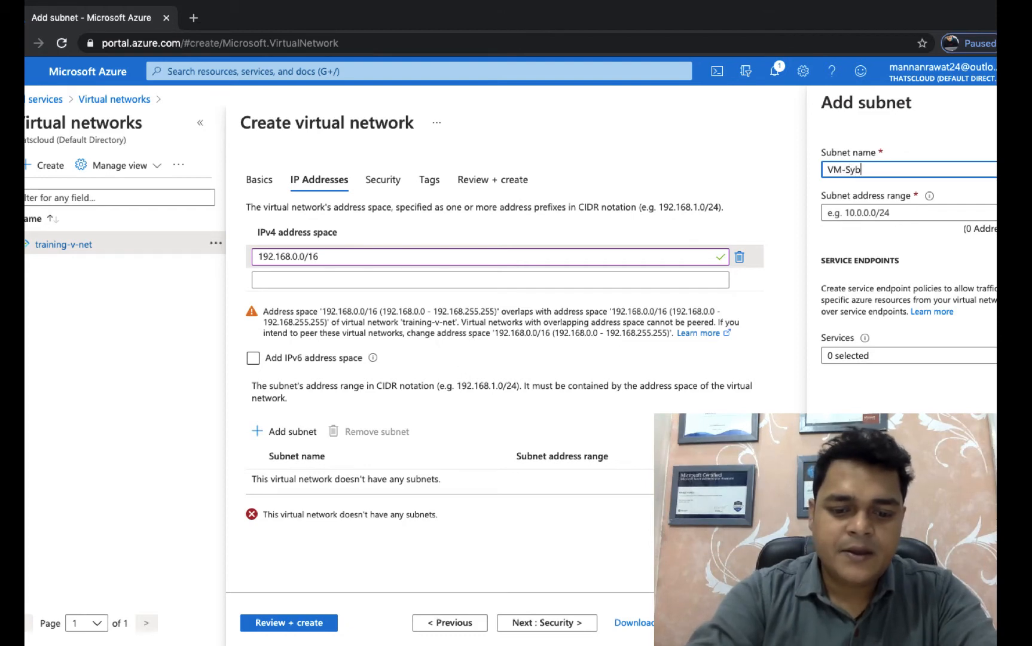
pyautogui.write('net')
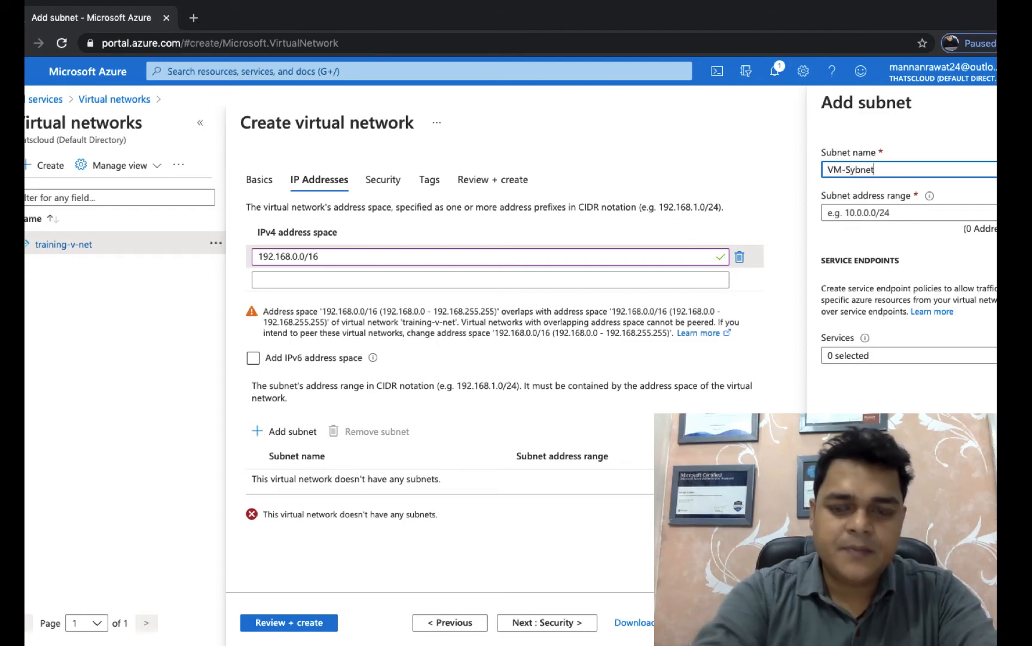
pyautogui.click(901, 216)
pyautogui.click(855, 170)
pyautogui.press('BackSpace')
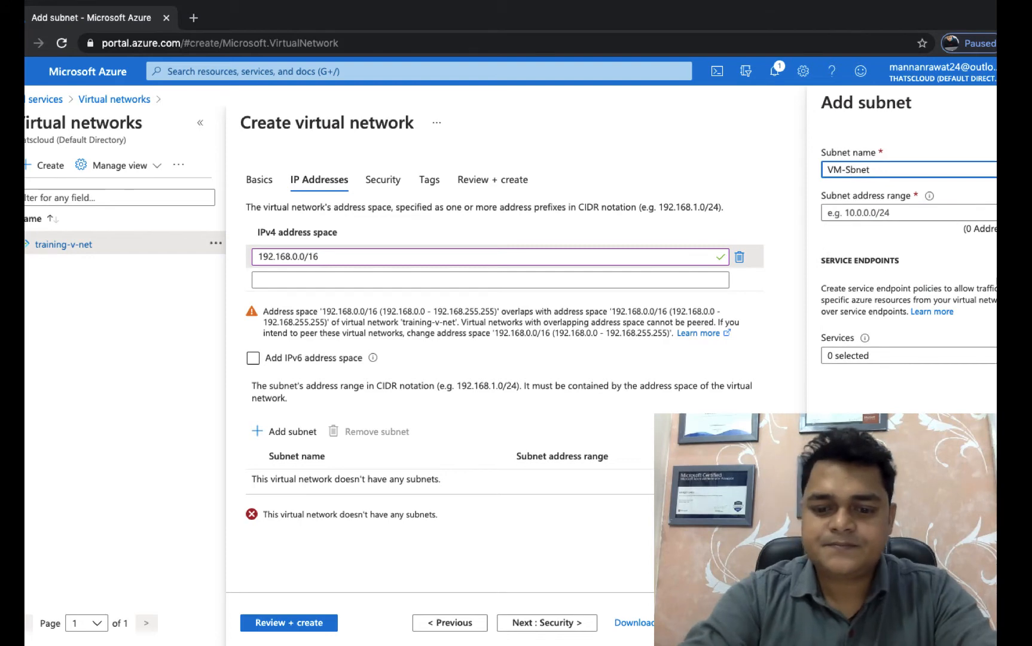
pyautogui.write('u')
# Step: Set VM-Subnet's address range to 192.168.0.0/24 and add the subnet to the virtual network
pyautogui.click(864, 213)
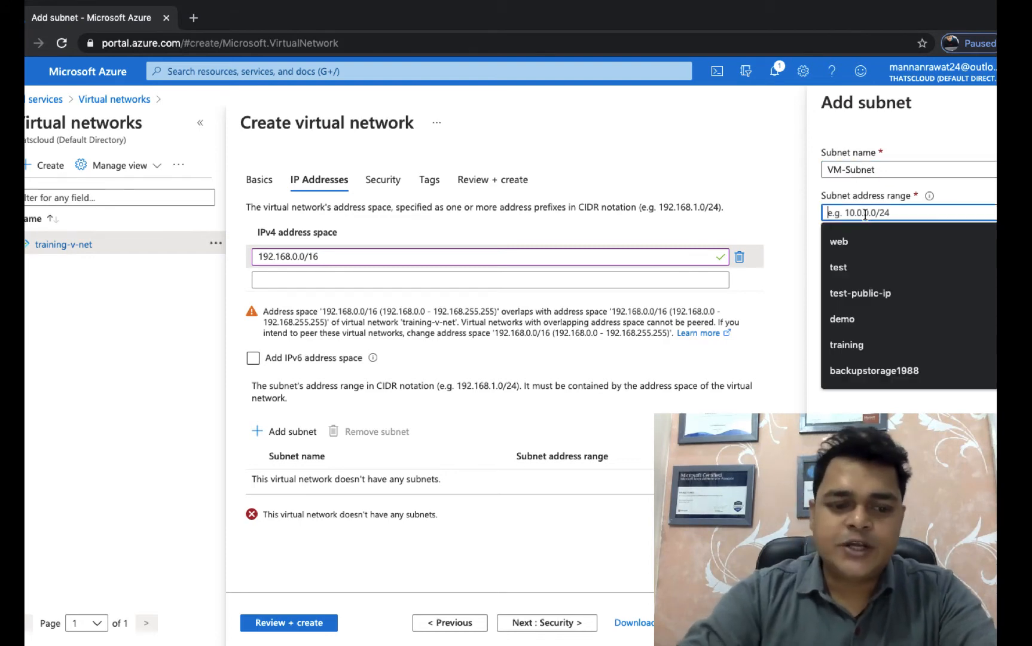
pyautogui.write('192.168')
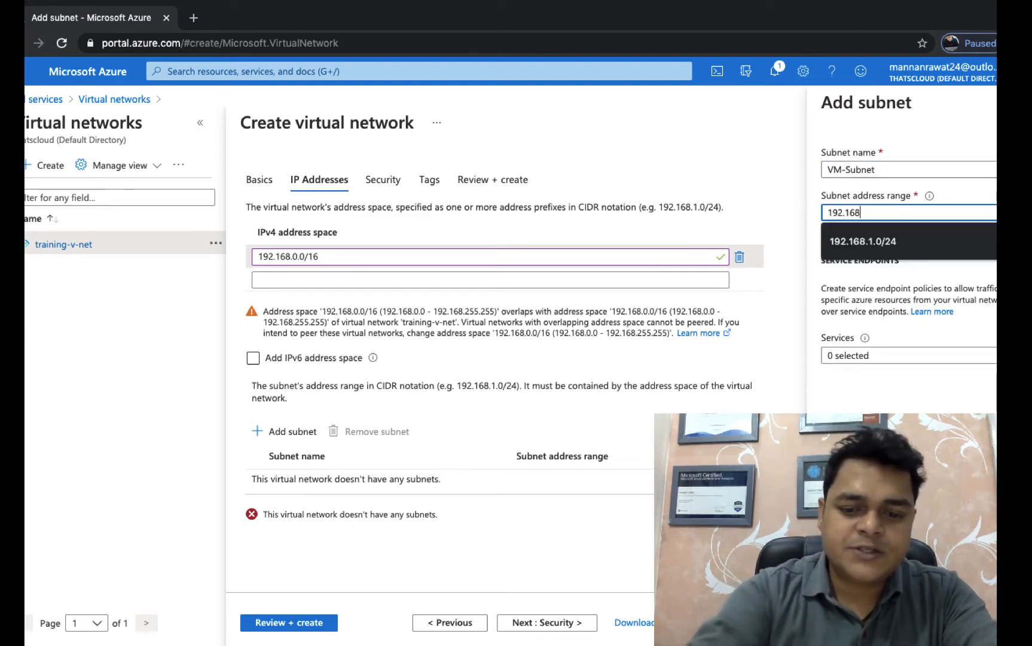
pyautogui.write('.0.0/24')
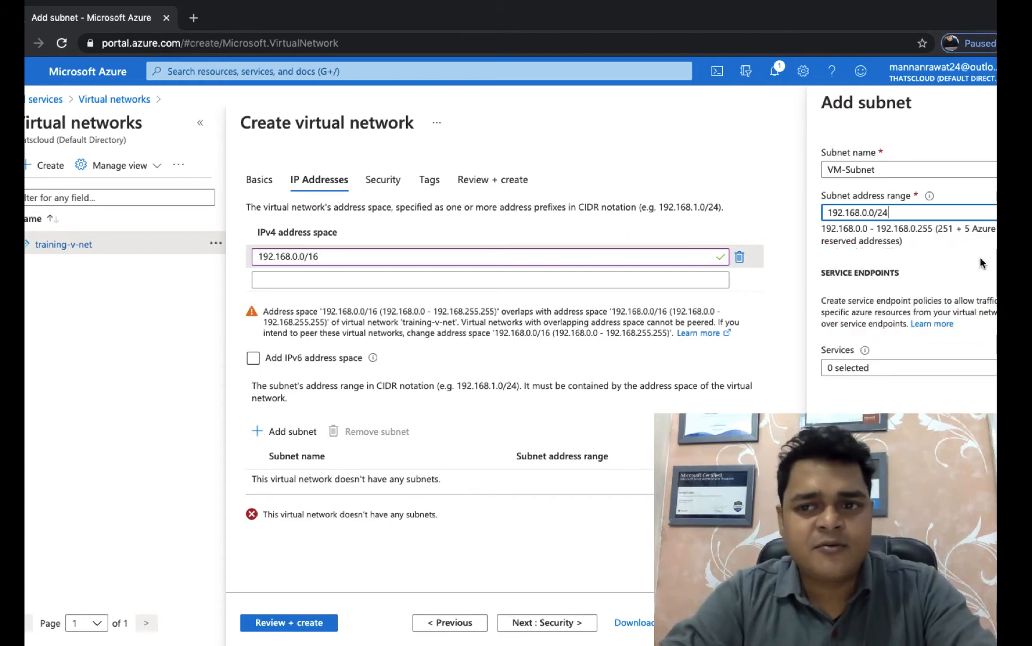
pyautogui.click(849, 622)
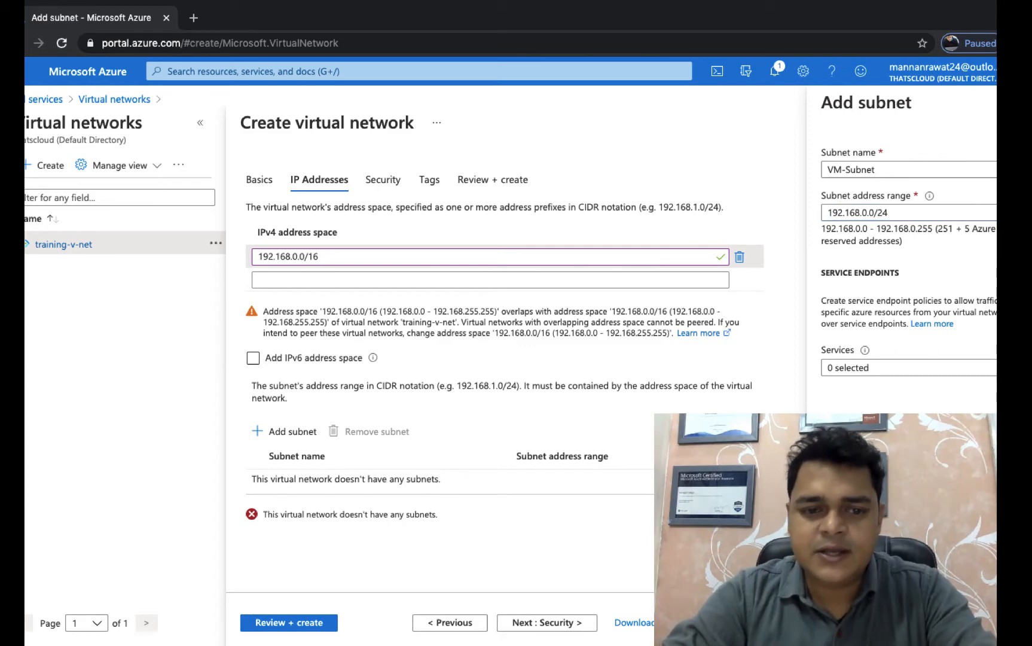
# Step: Start a second subnet for the firewall and name it AzureSubnetFirewall
pyautogui.click(284, 433)
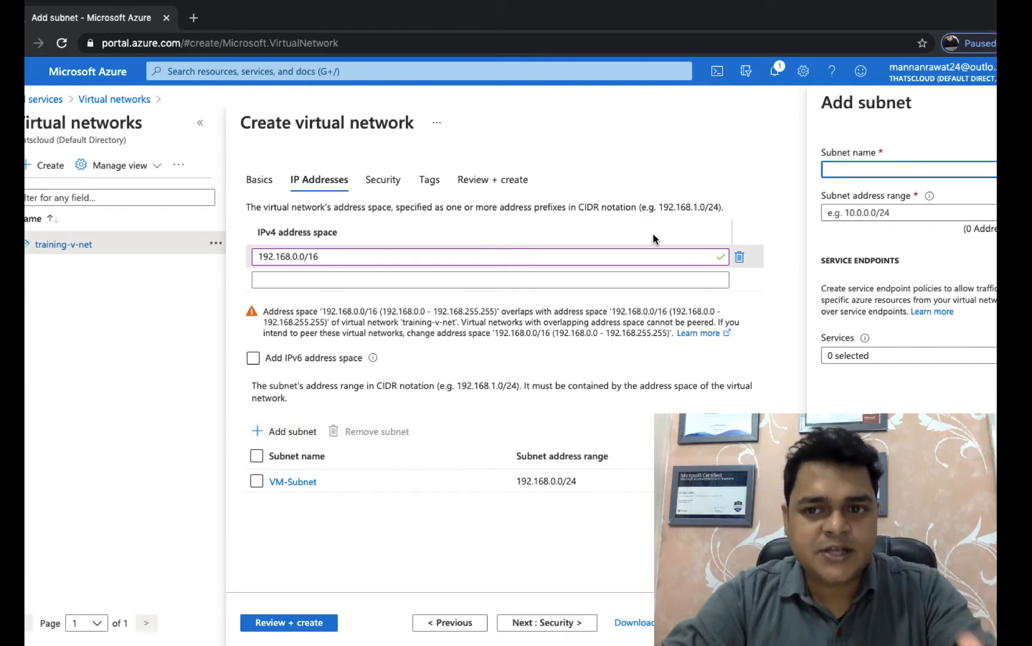
pyautogui.click(873, 170)
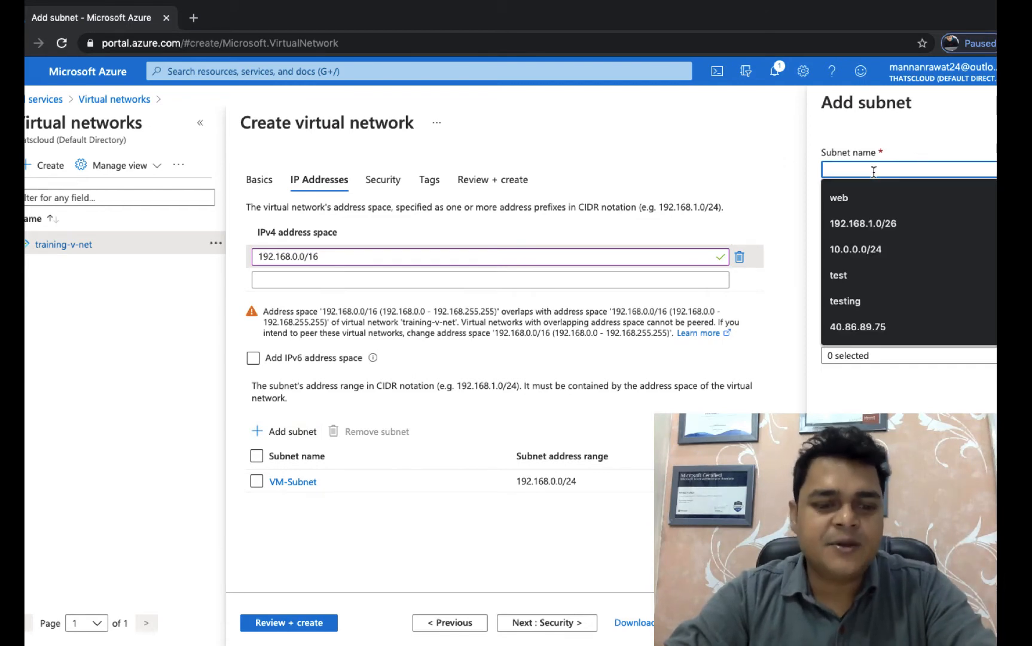
pyautogui.write('Azure')
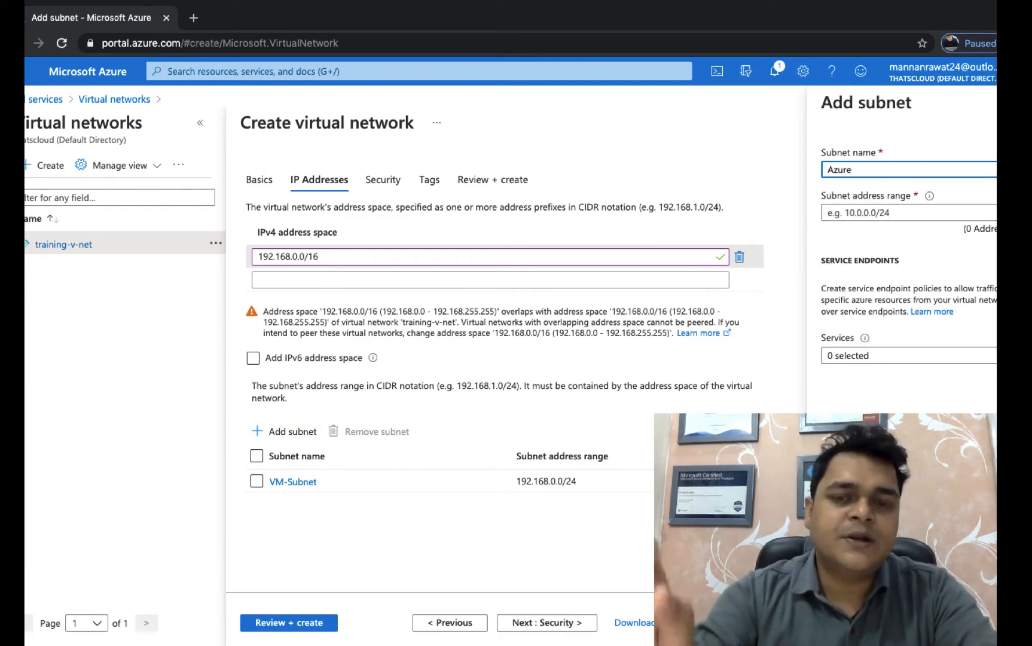
pyautogui.write('S')
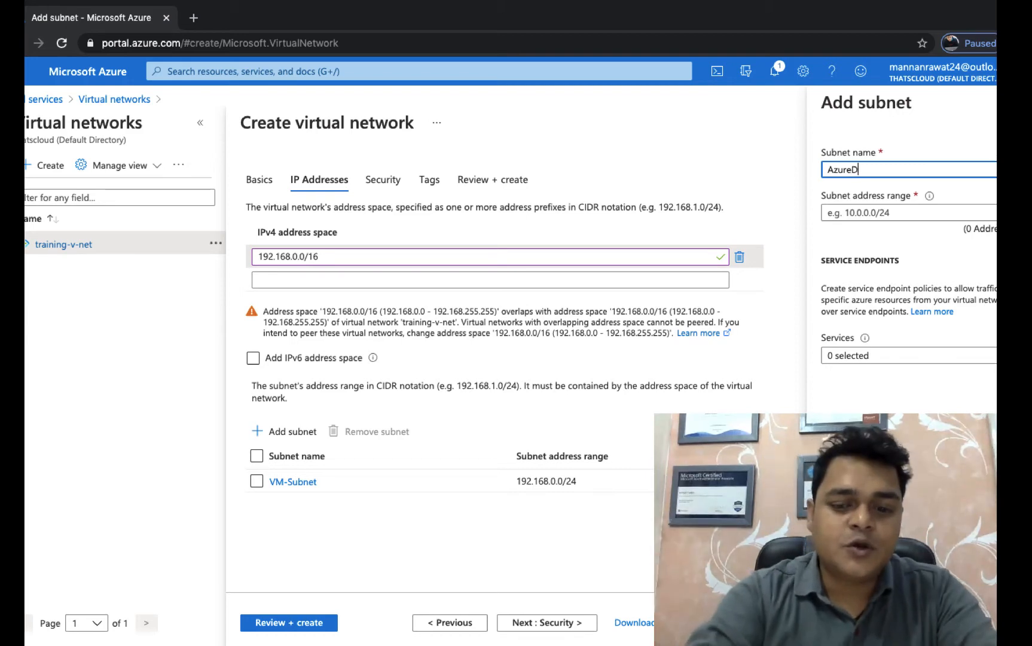
pyautogui.write('ubnet')
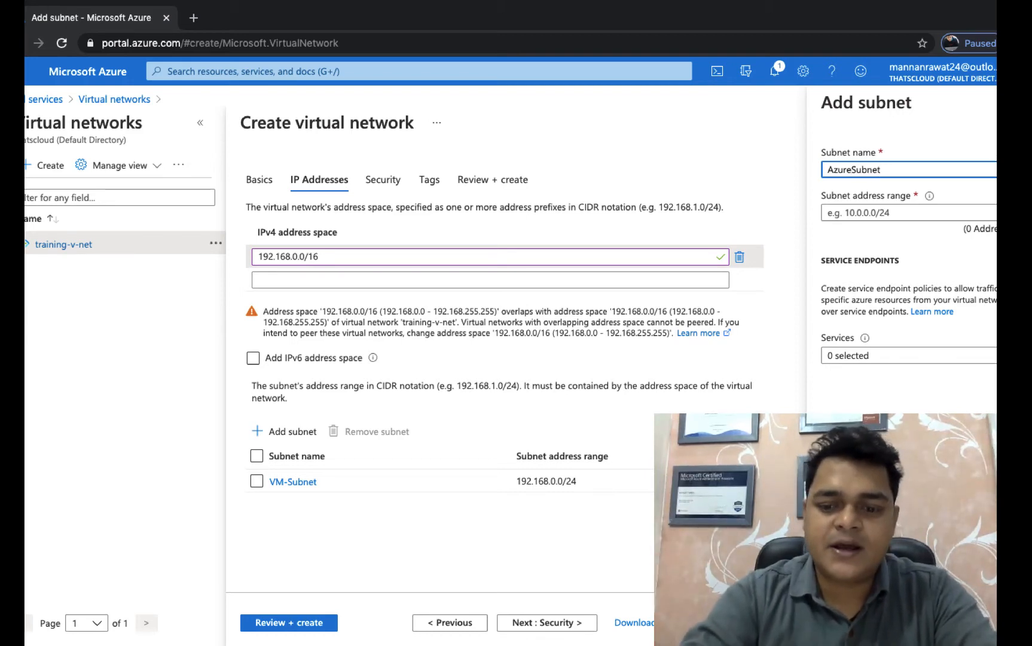
pyautogui.write('Fir')
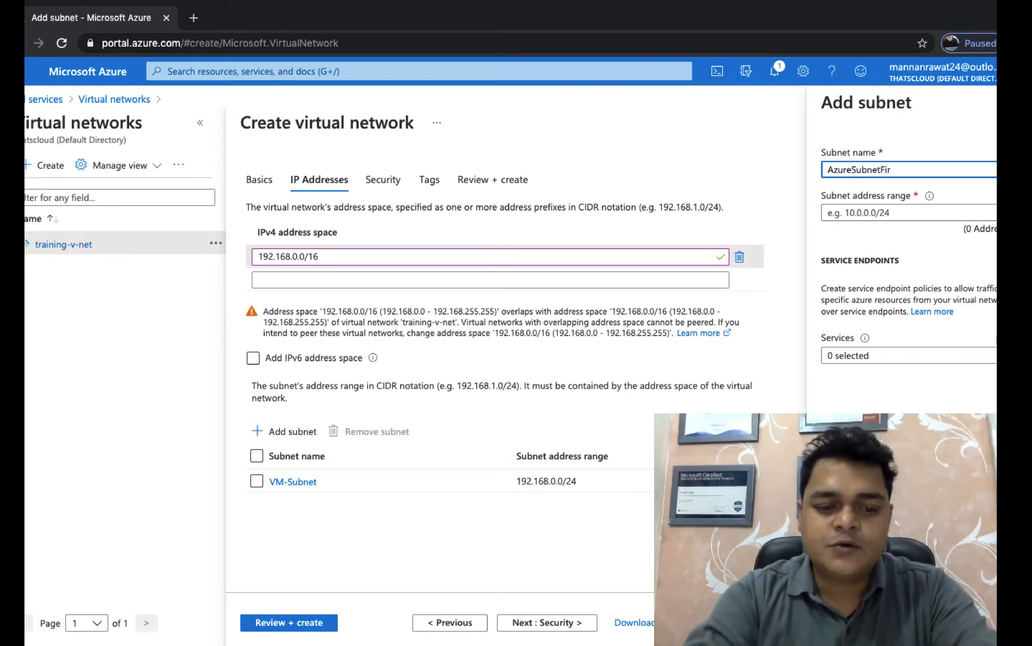
pyautogui.write('wall')
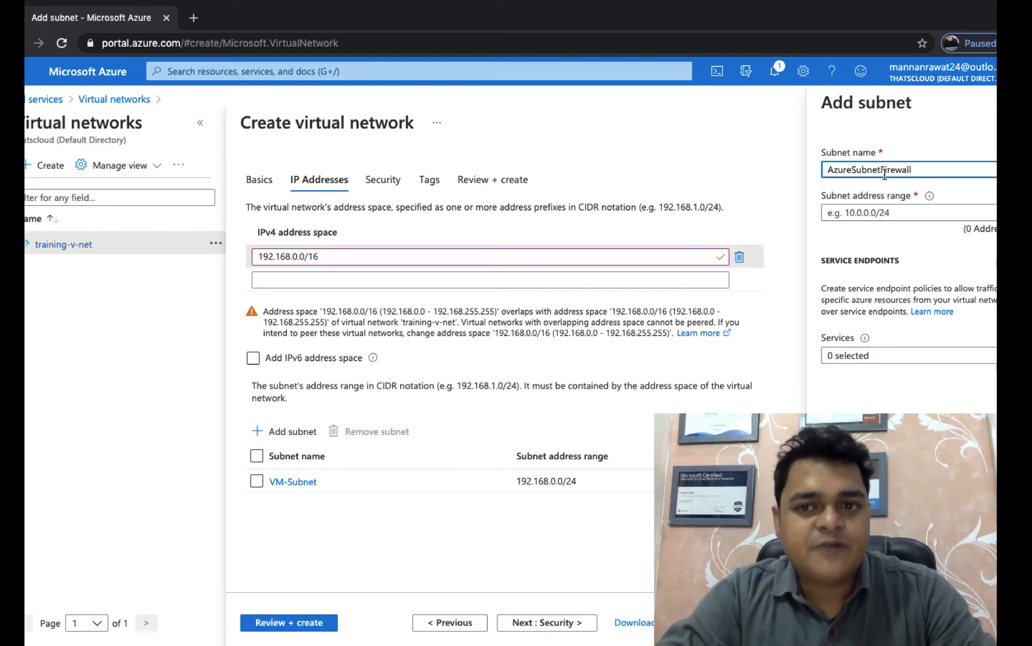
# Step: Set AzureSubnetFirewall's address range to 192.168.1.0/25 and add the subnet to the virtual network
pyautogui.click(892, 211)
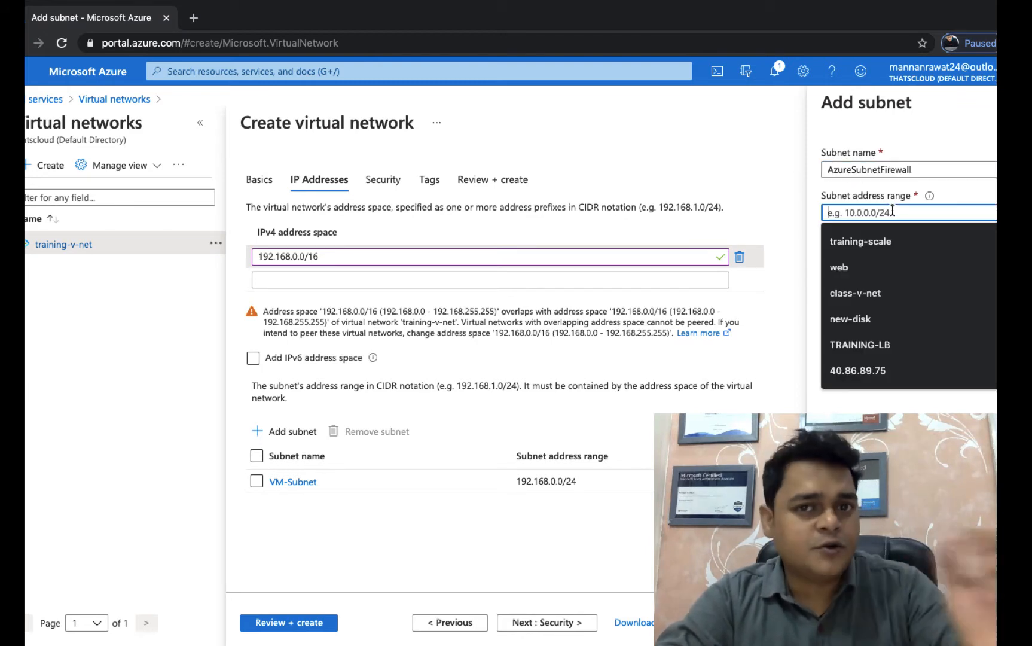
pyautogui.write('192.168.')
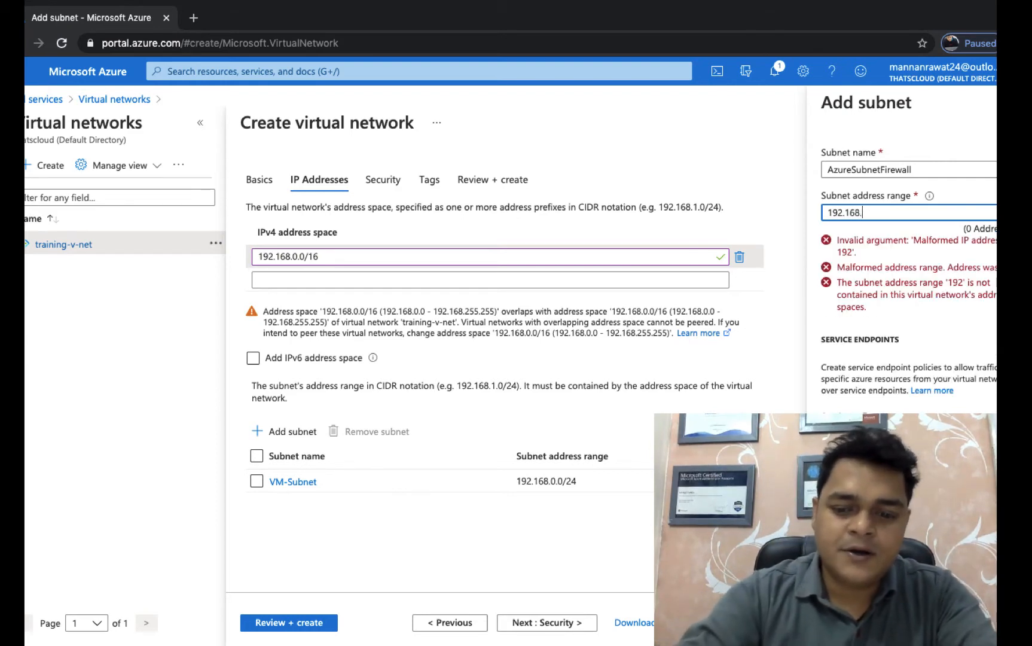
pyautogui.write('0')
pyautogui.press('BackSpace')
pyautogui.write('1')
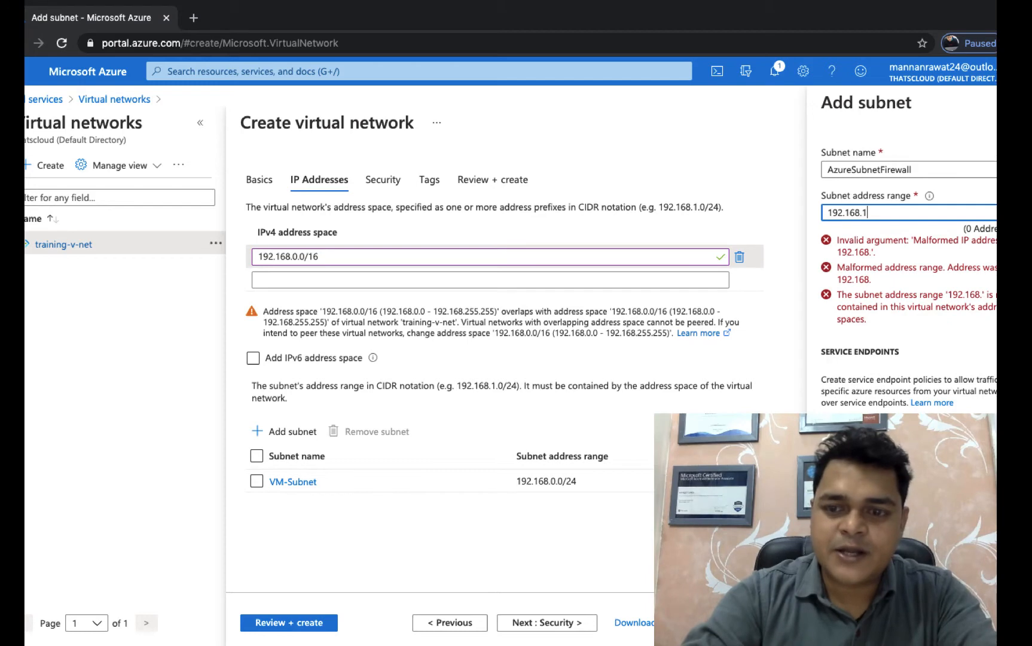
pyautogui.write('.0/')
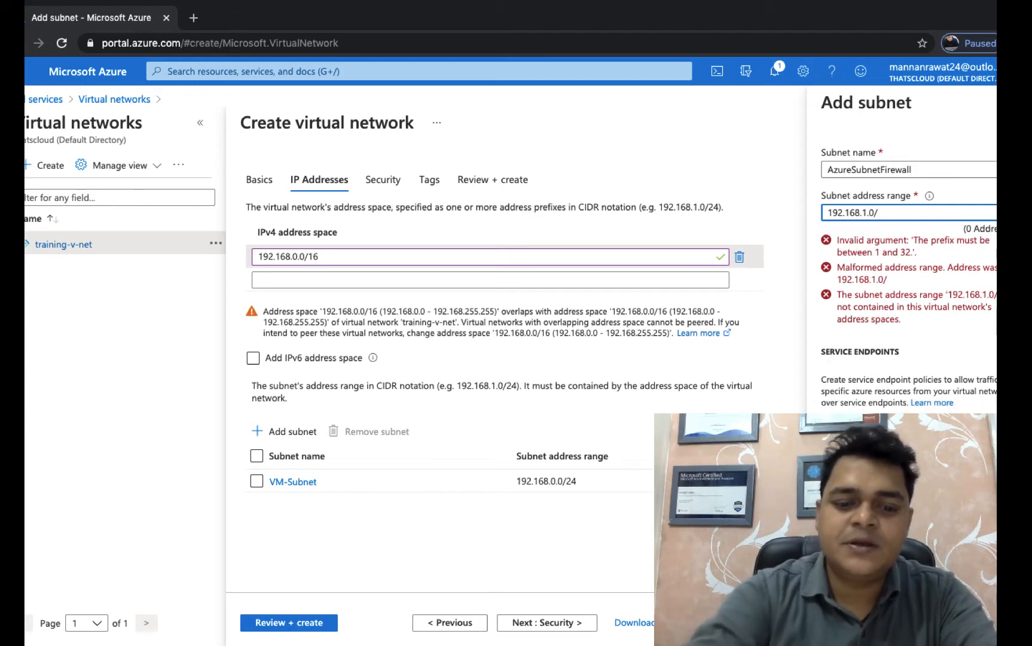
pyautogui.write('26')
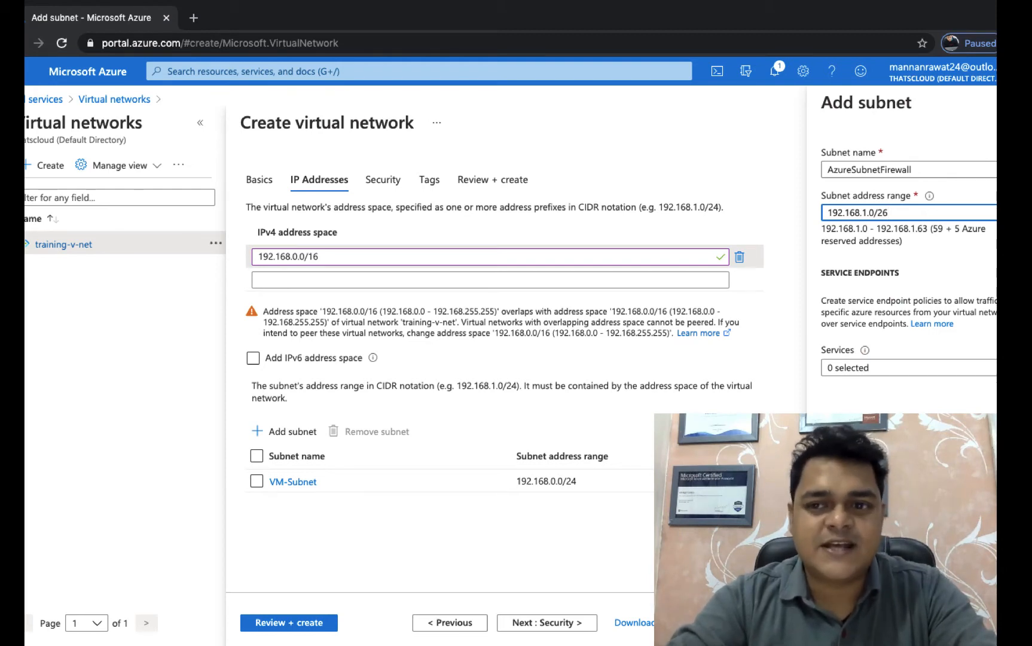
pyautogui.press('BackSpace')
pyautogui.write('5')
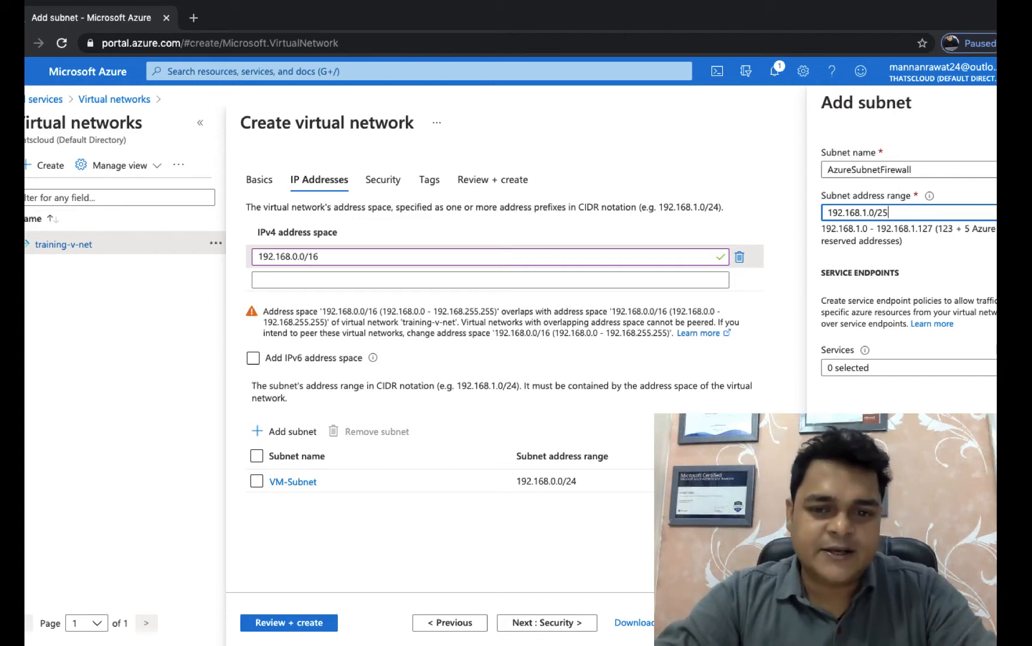
pyautogui.click(837, 625)
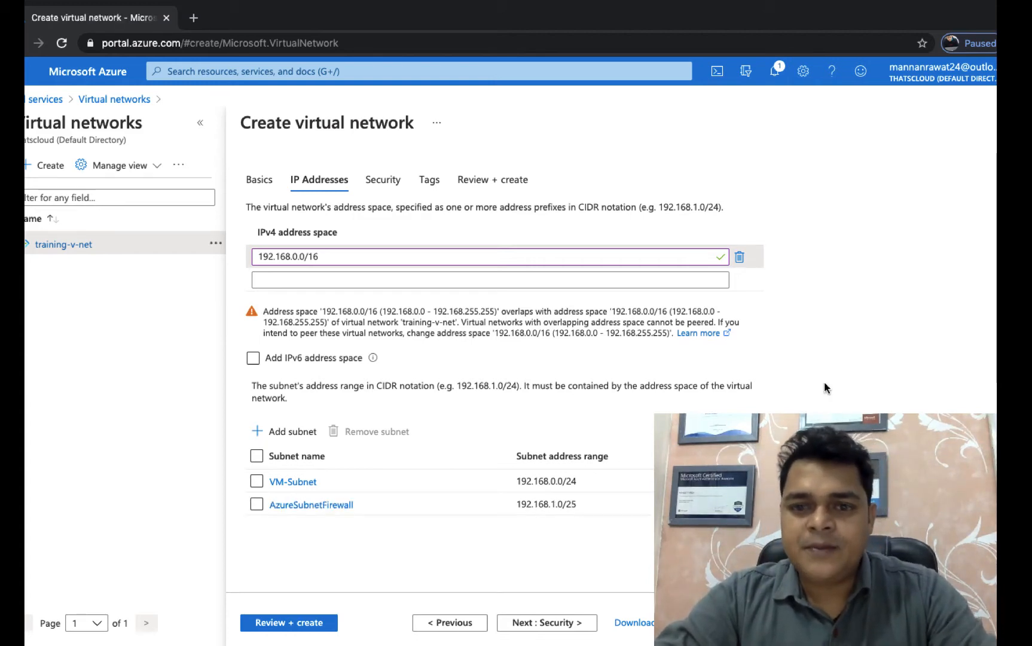
# Step: Review and create the firewall-vnet virtual network, then refresh its deployment status
pyautogui.click(288, 622)
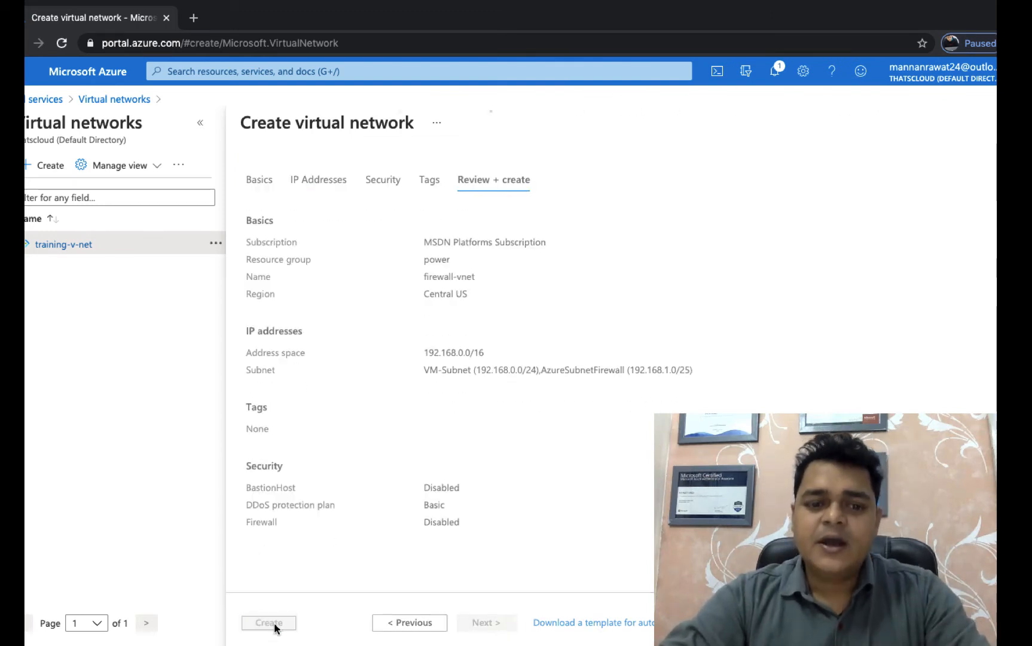
pyautogui.click(269, 623)
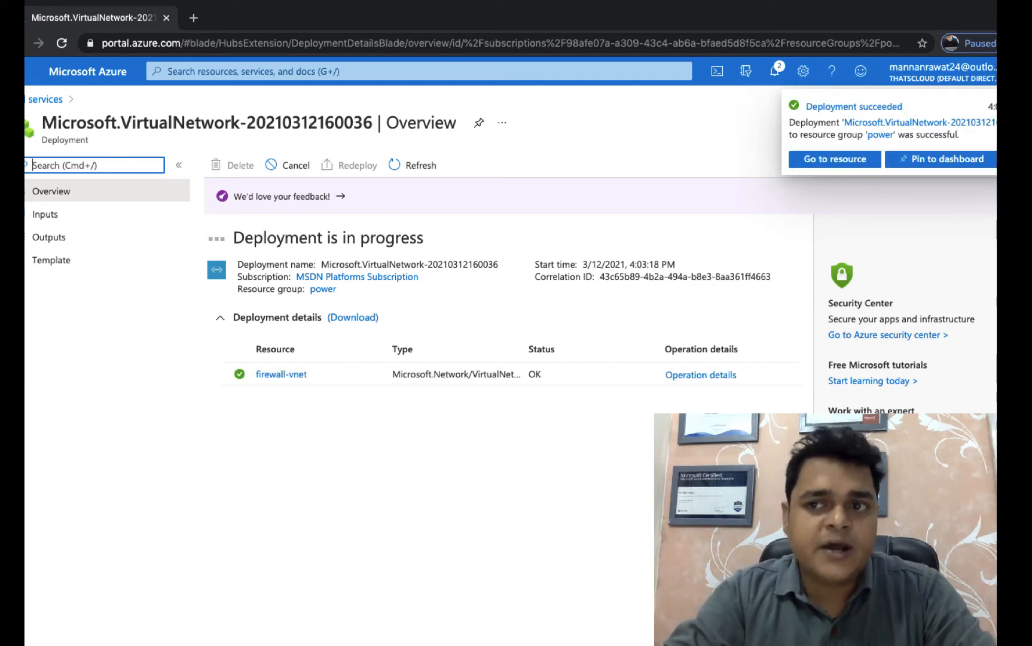
pyautogui.click(411, 165)
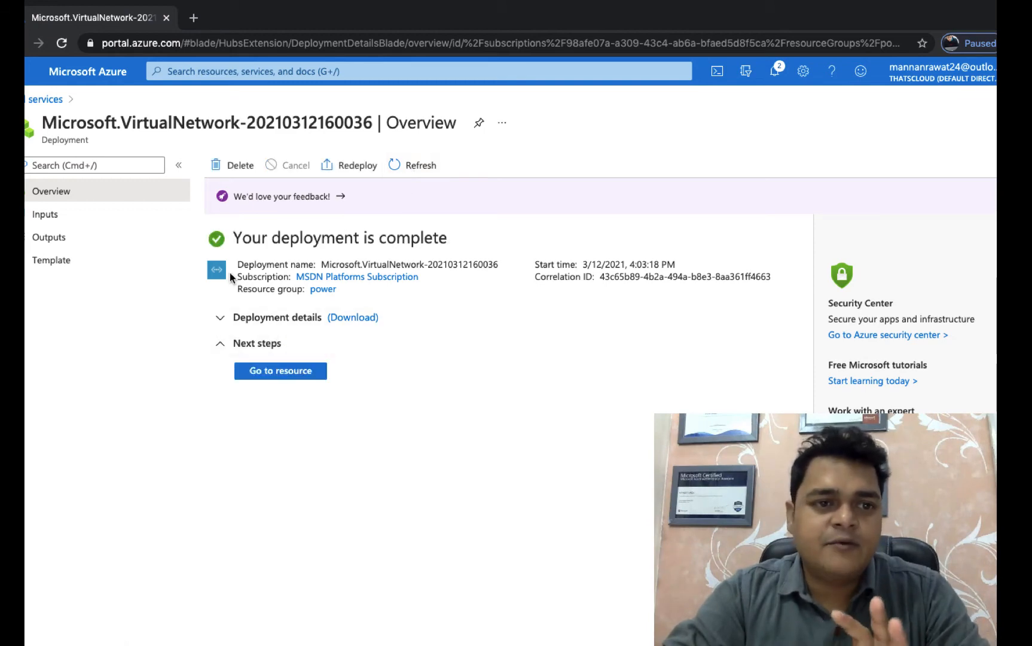
# Step: Go to the Virtual machines service under Compute and start creating a new virtual machine
pyautogui.click(37, 98)
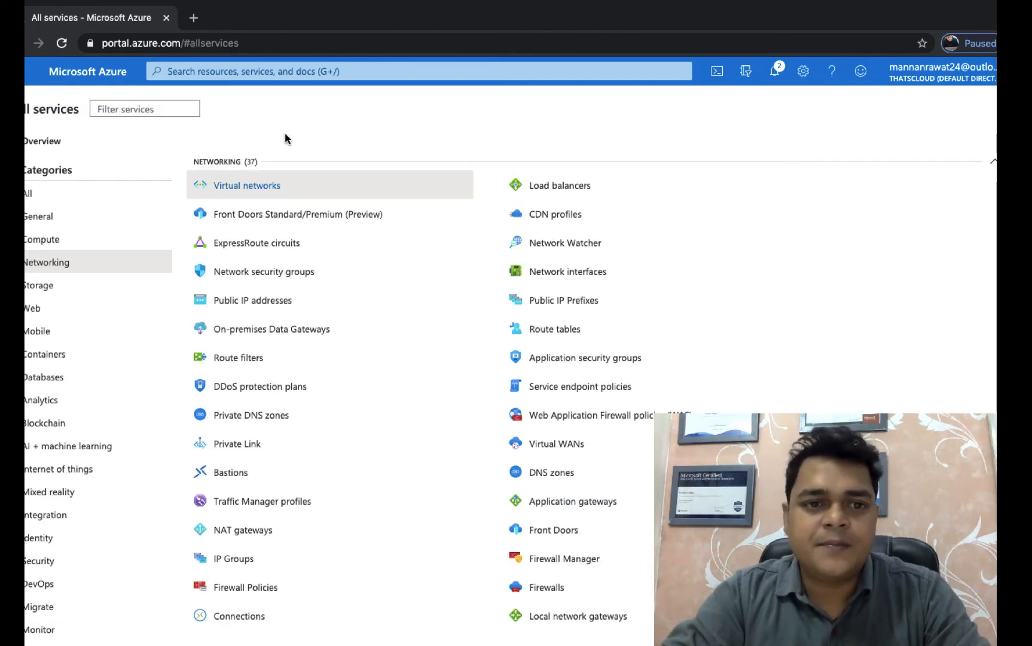
pyautogui.click(45, 239)
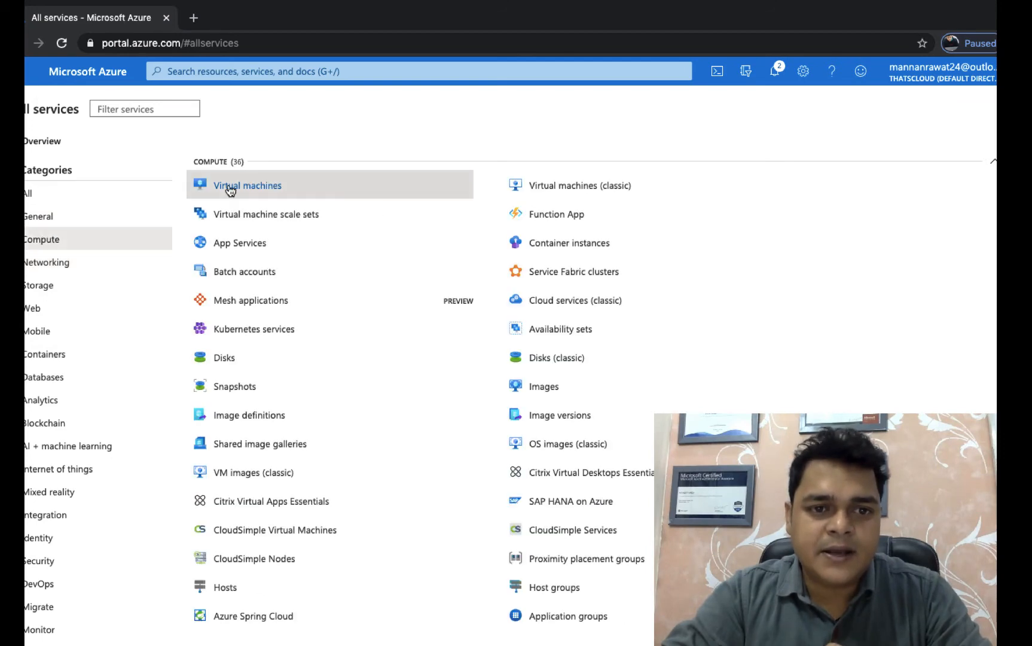
pyautogui.click(261, 187)
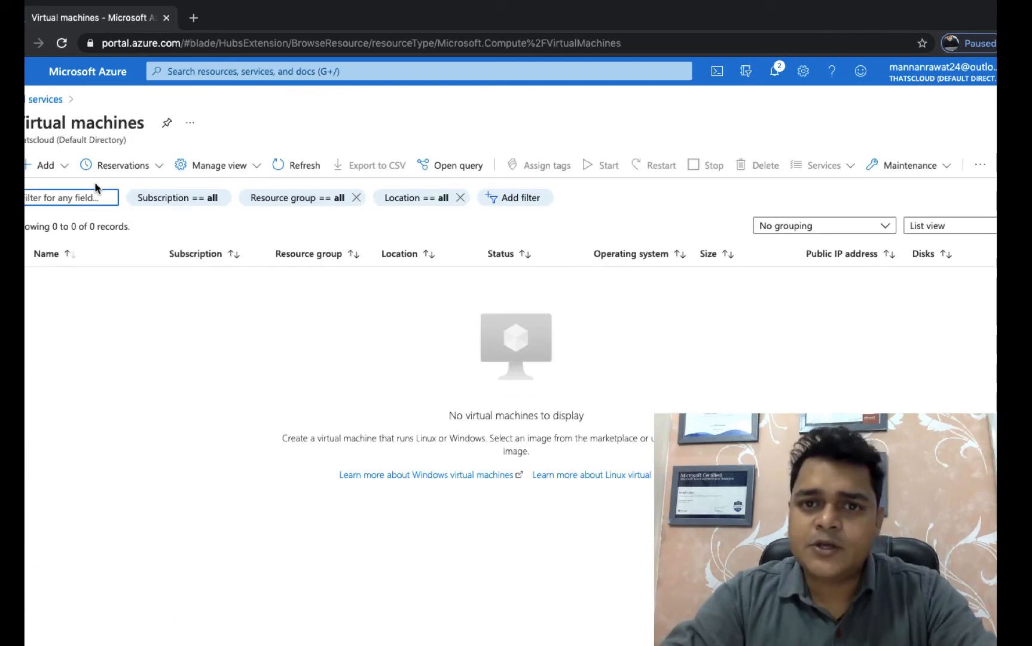
pyautogui.click(51, 165)
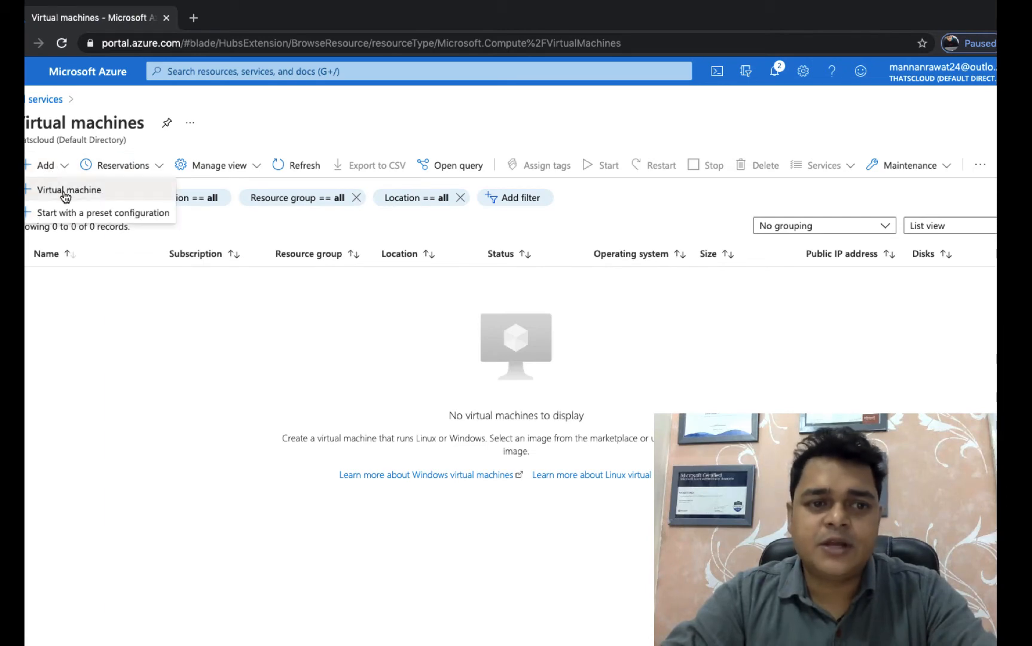
pyautogui.click(61, 190)
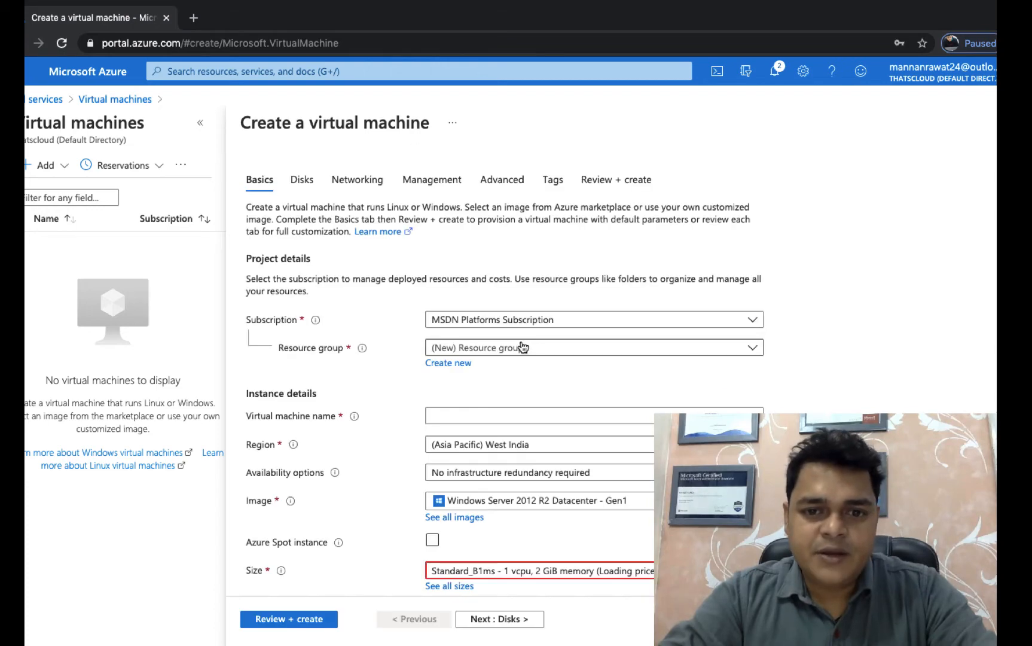
# Step: Assign the virtual machine to the power resource group and name it web
pyautogui.click(522, 345)
pyautogui.click(456, 489)
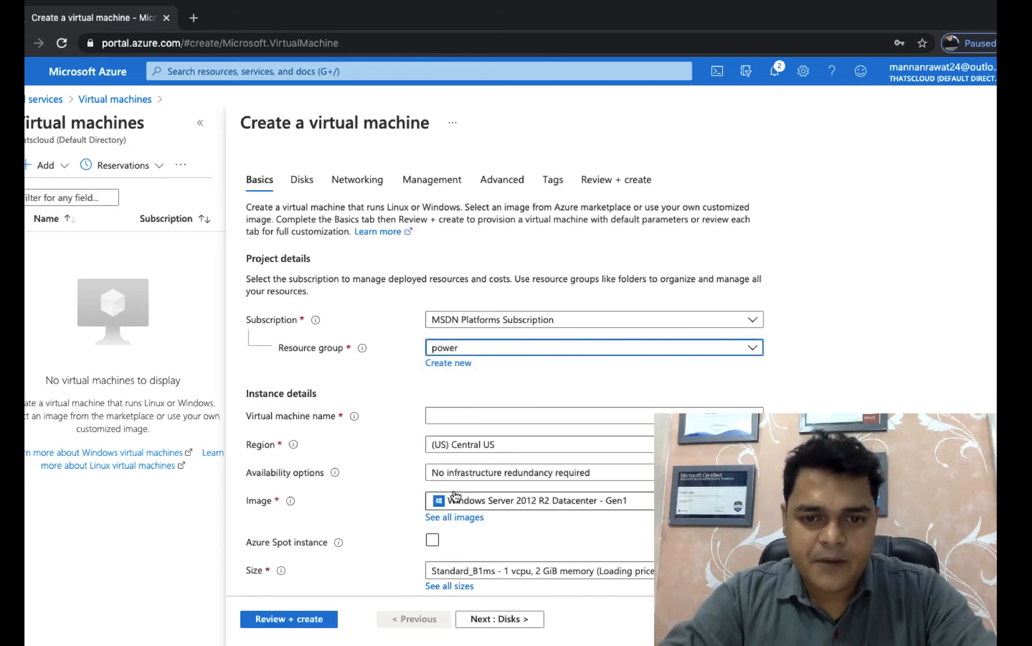
pyautogui.scroll(-3, 456, 495)
pyautogui.click(452, 281)
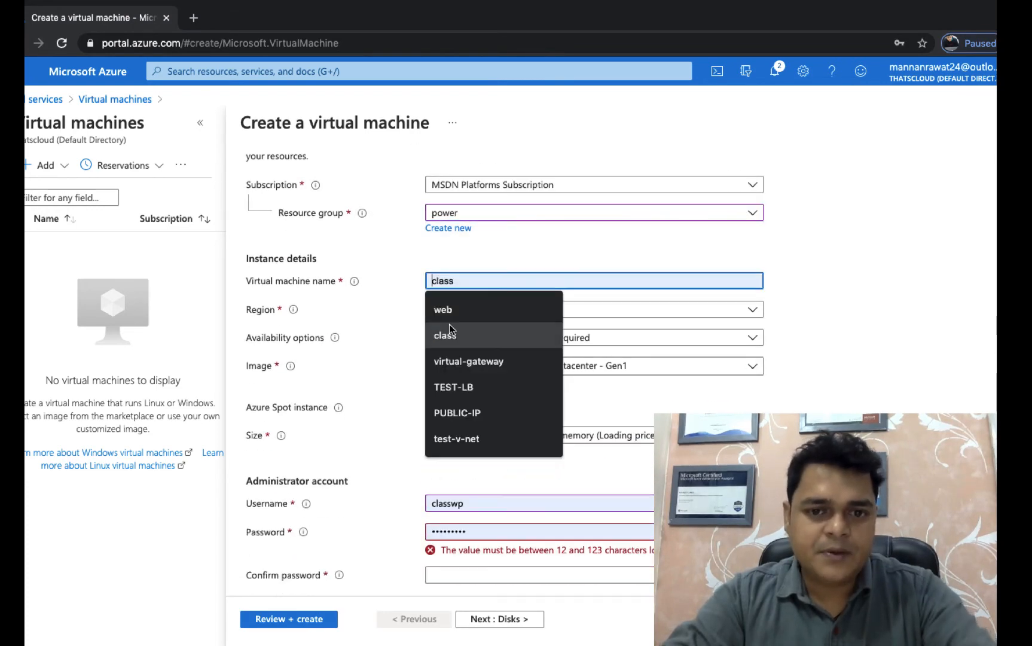
pyautogui.click(450, 310)
# Step: Set the administrator username to web, then enter and confirm the account password
pyautogui.scroll(-3, 449, 313)
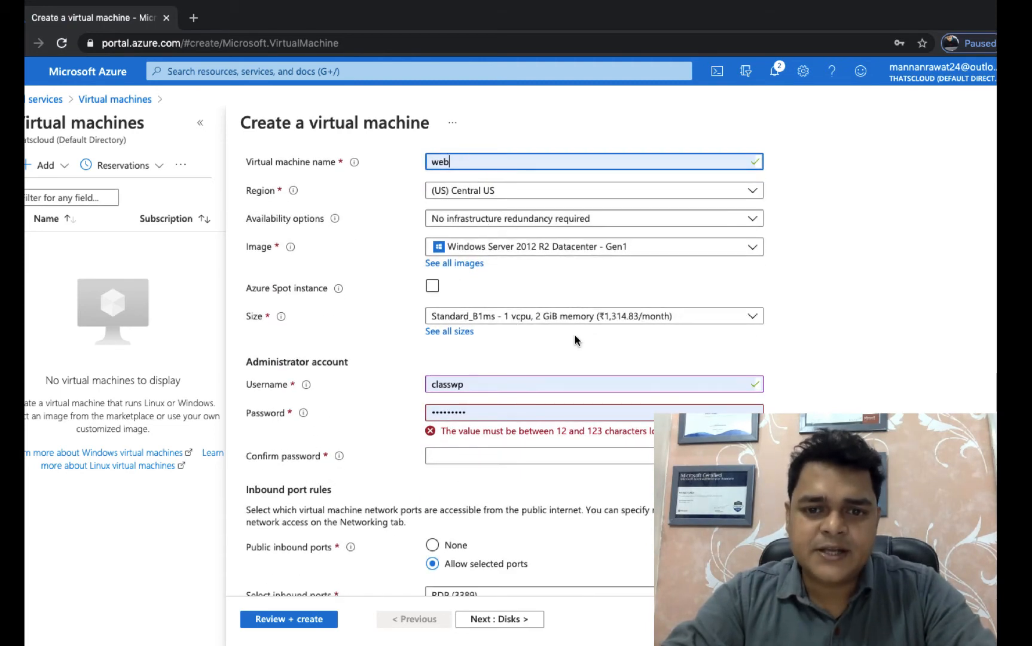
pyautogui.scroll(-2, 563, 336)
pyautogui.doubleClick(467, 288)
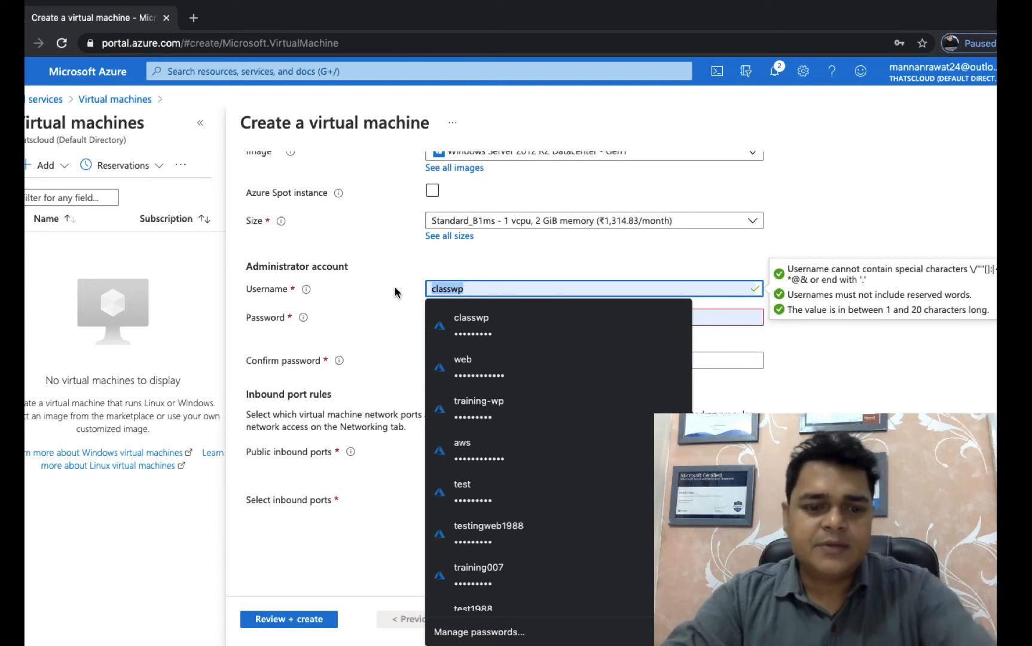
pyautogui.write('web')
pyautogui.click(611, 318)
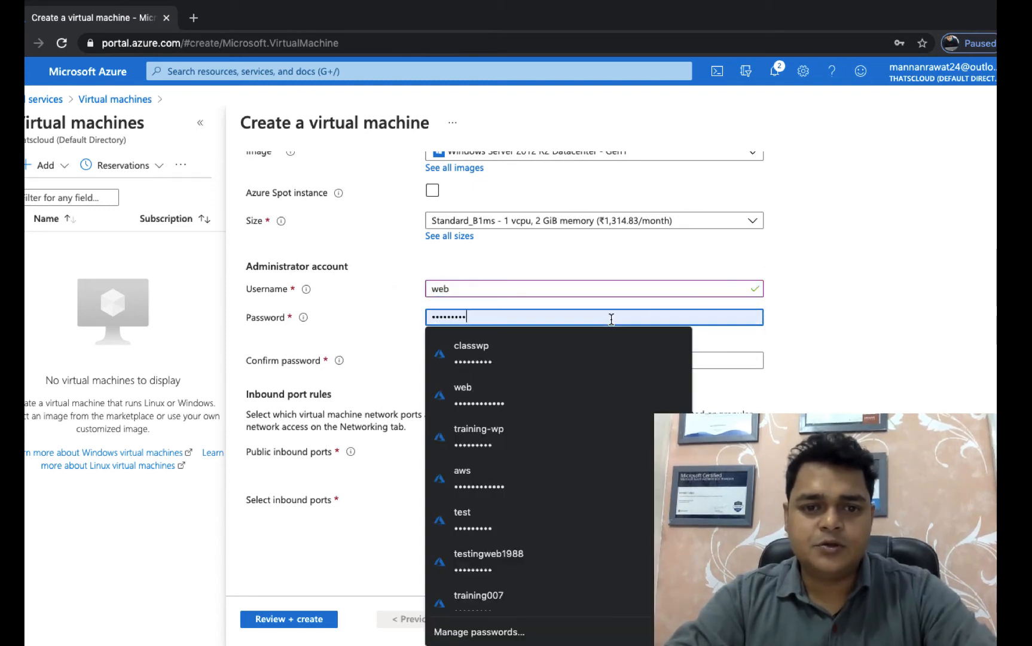
pyautogui.doubleClick(511, 320)
pyautogui.write('•••••')
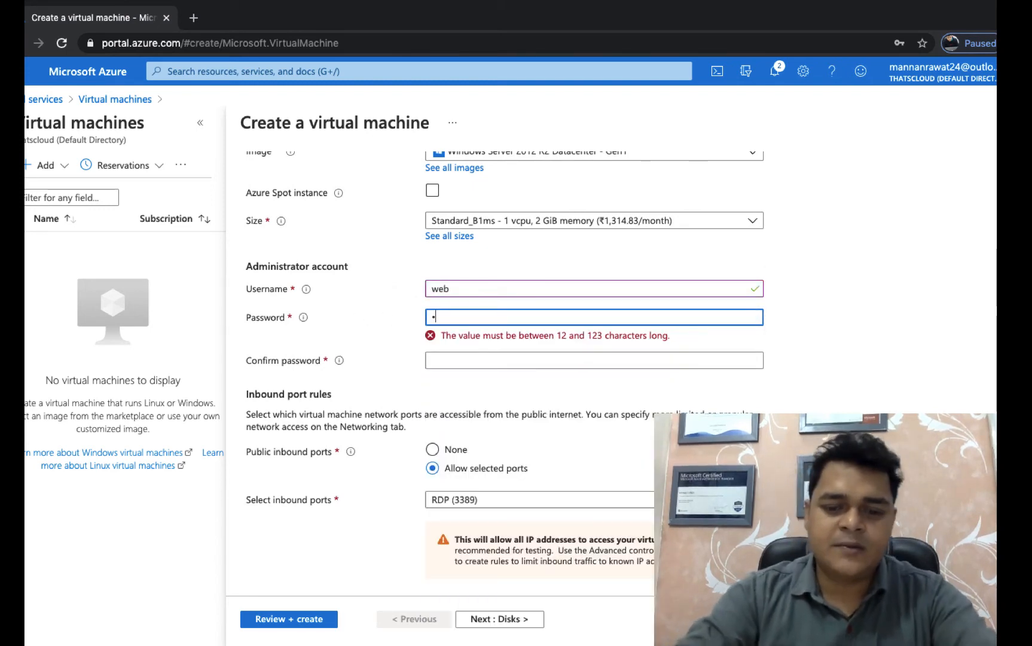
pyautogui.write('•••••••')
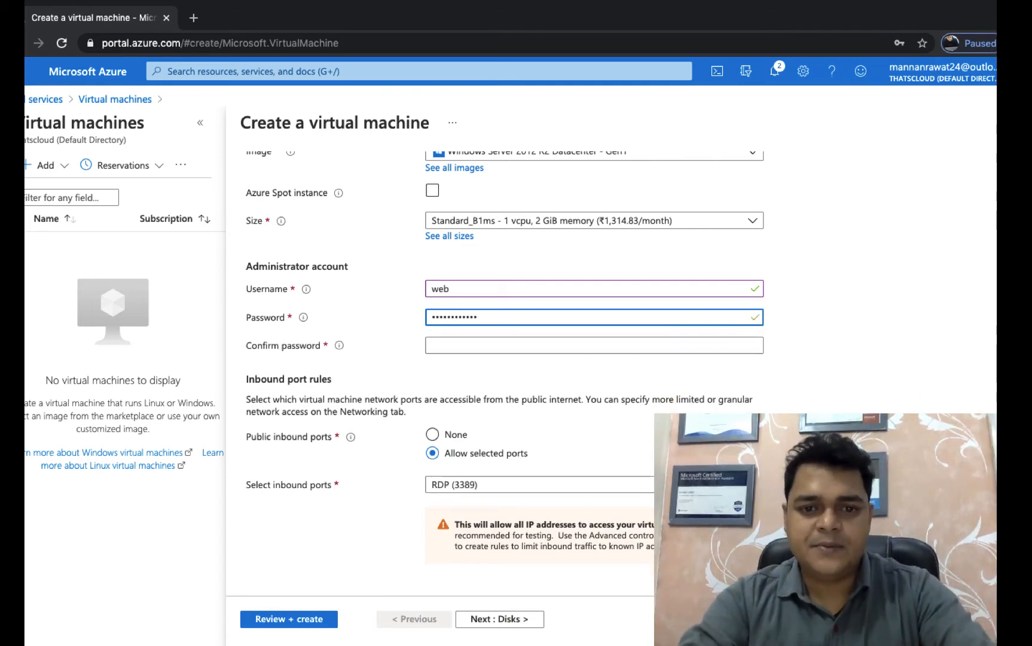
pyautogui.press('Tab')
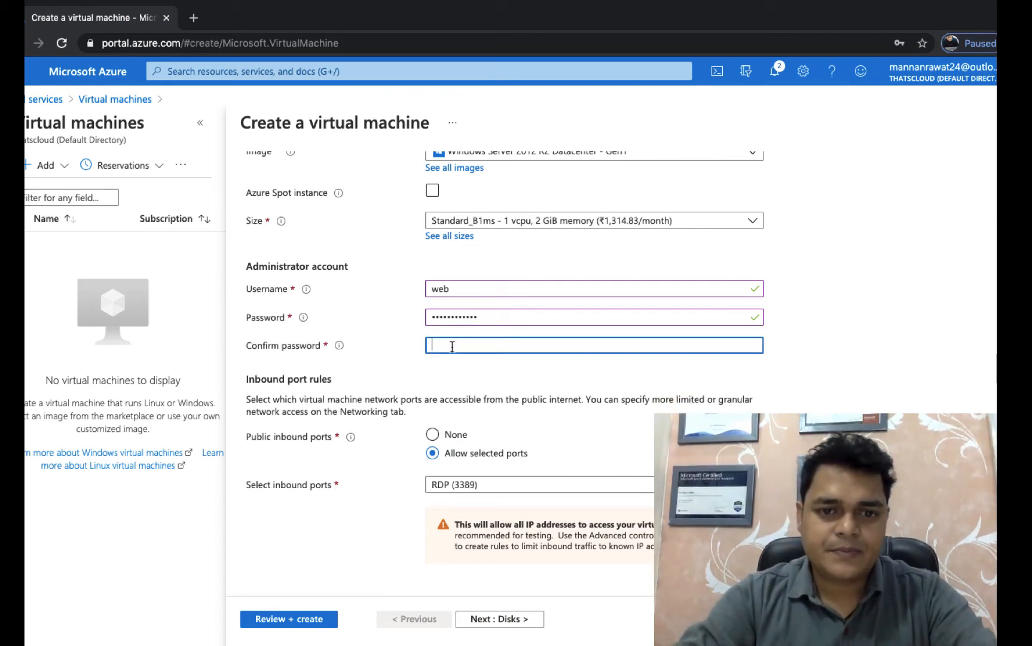
pyautogui.write('•••••••')
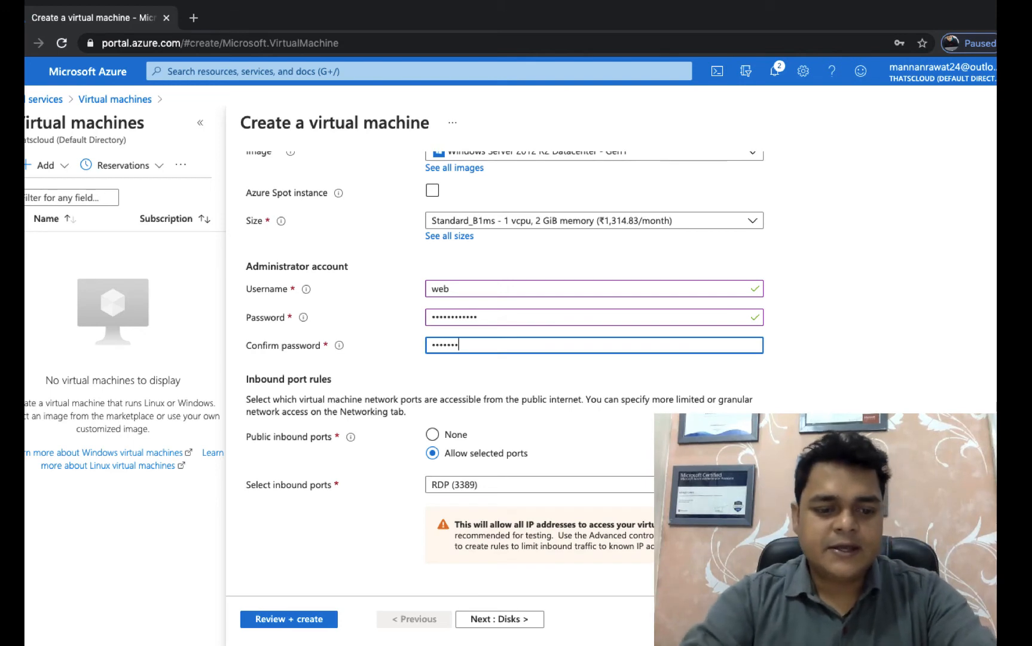
pyautogui.write('•••')
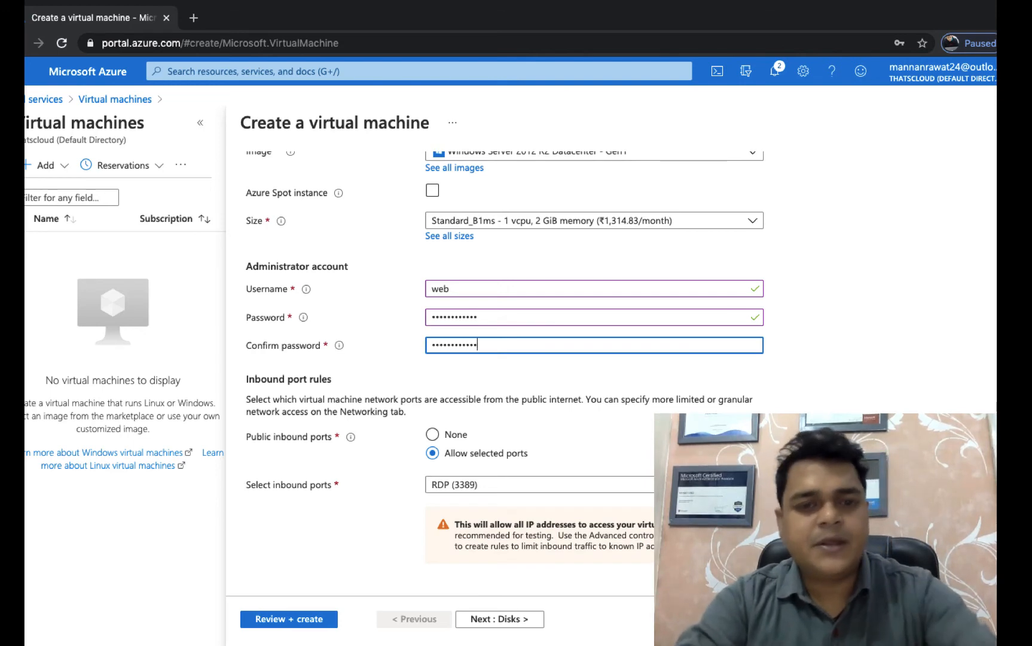
# Step: Set the virtual machine's public inbound ports to None and place it in VM-Subnet (192.168.0.0/24)
pyautogui.click(450, 440)
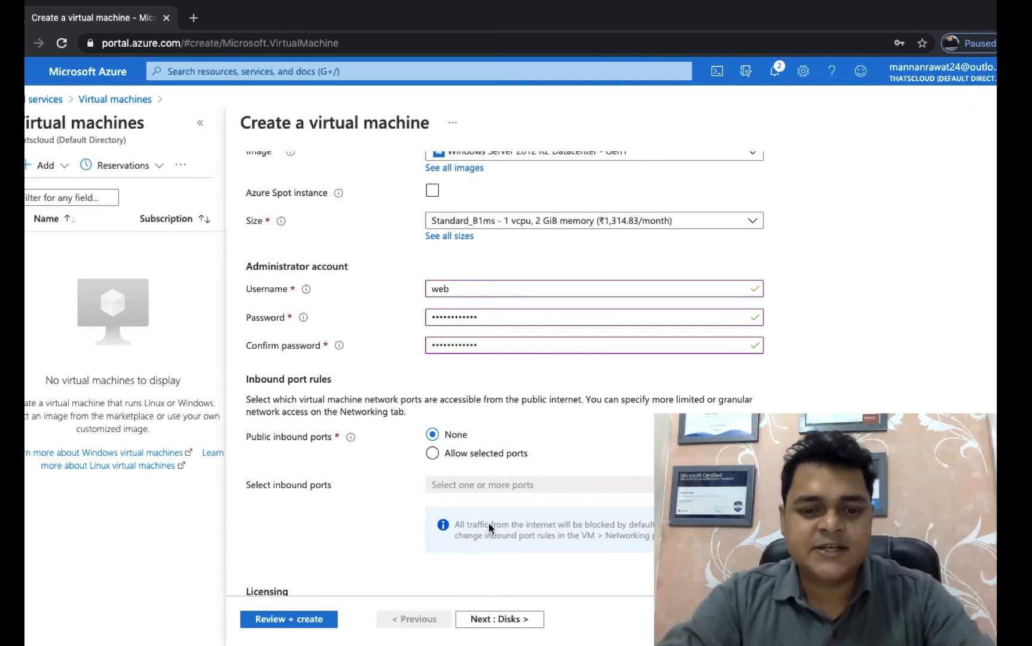
pyautogui.click(503, 620)
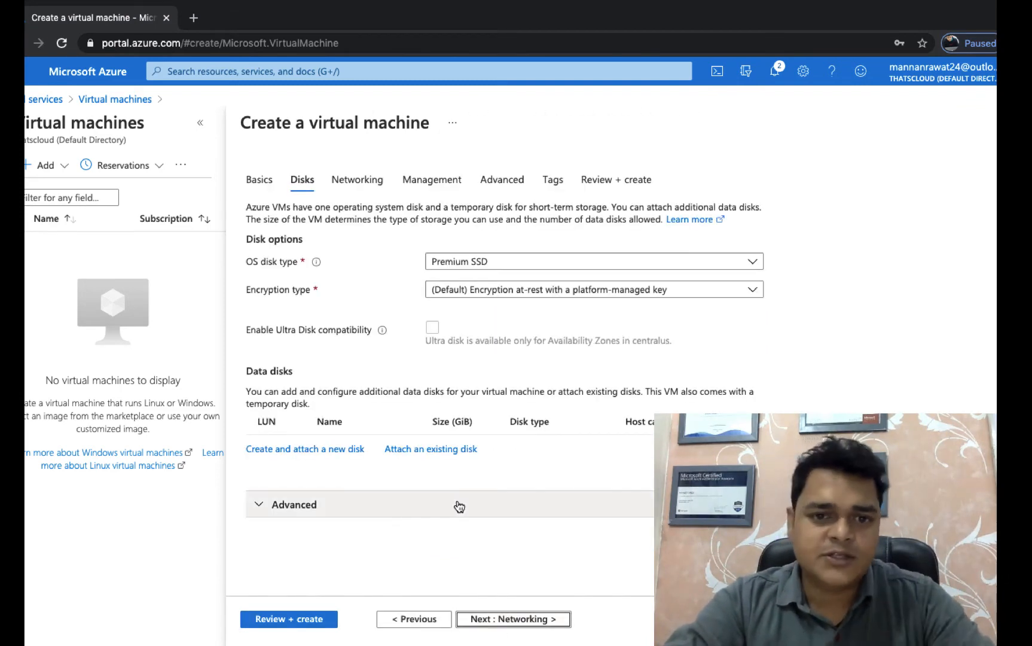
pyautogui.click(516, 620)
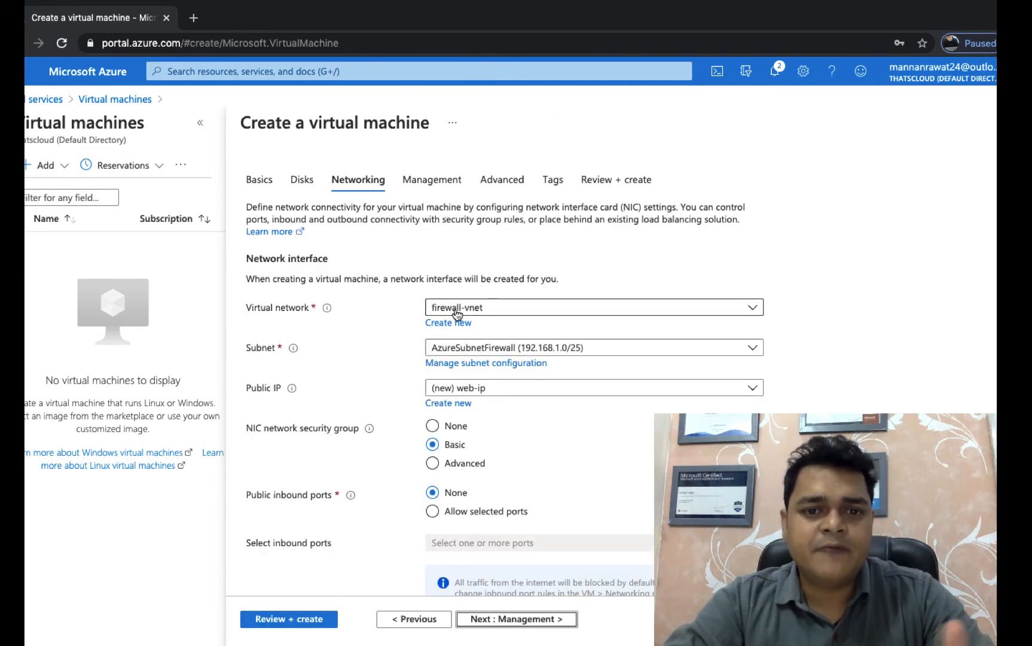
pyautogui.click(493, 349)
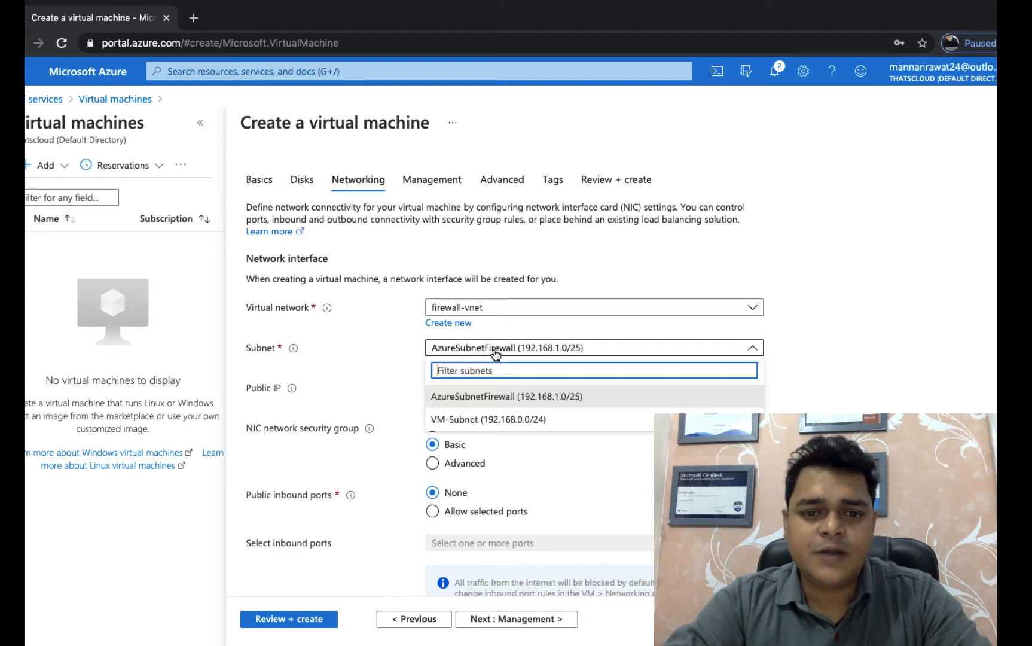
pyautogui.click(472, 418)
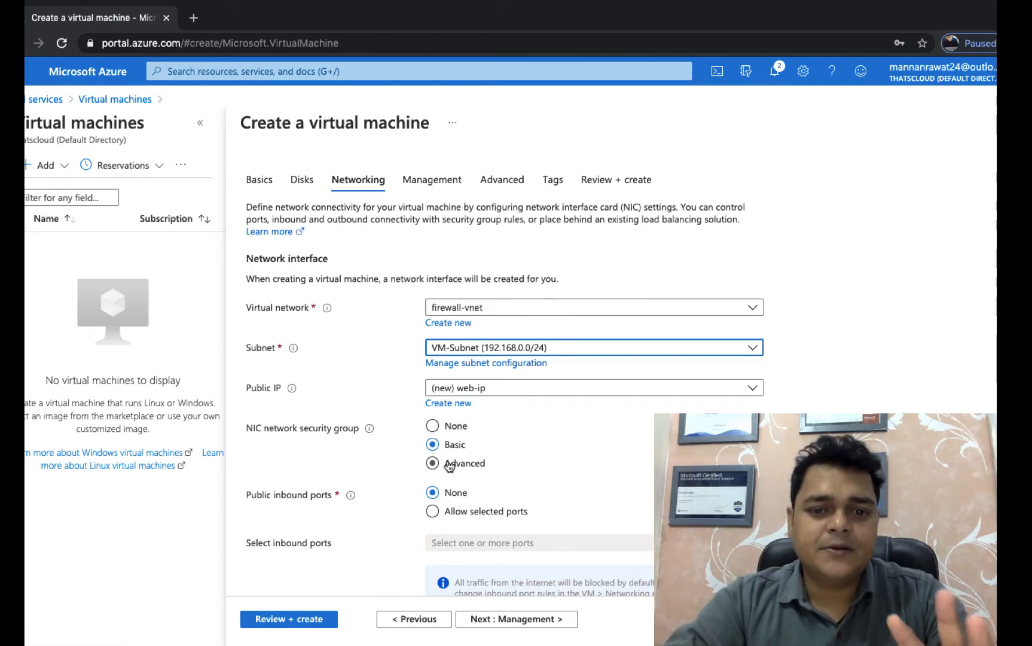
# Step: Keep the remaining networking and management defaults, then review and create the web virtual machine
pyautogui.scroll(-3, 472, 446)
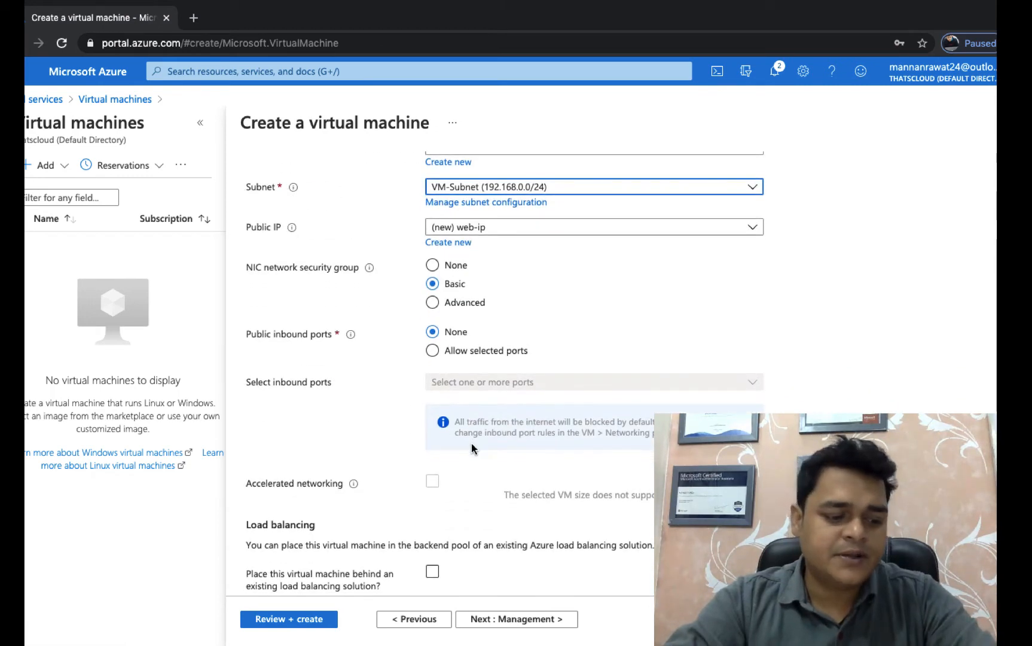
pyautogui.scroll(-1, 472, 448)
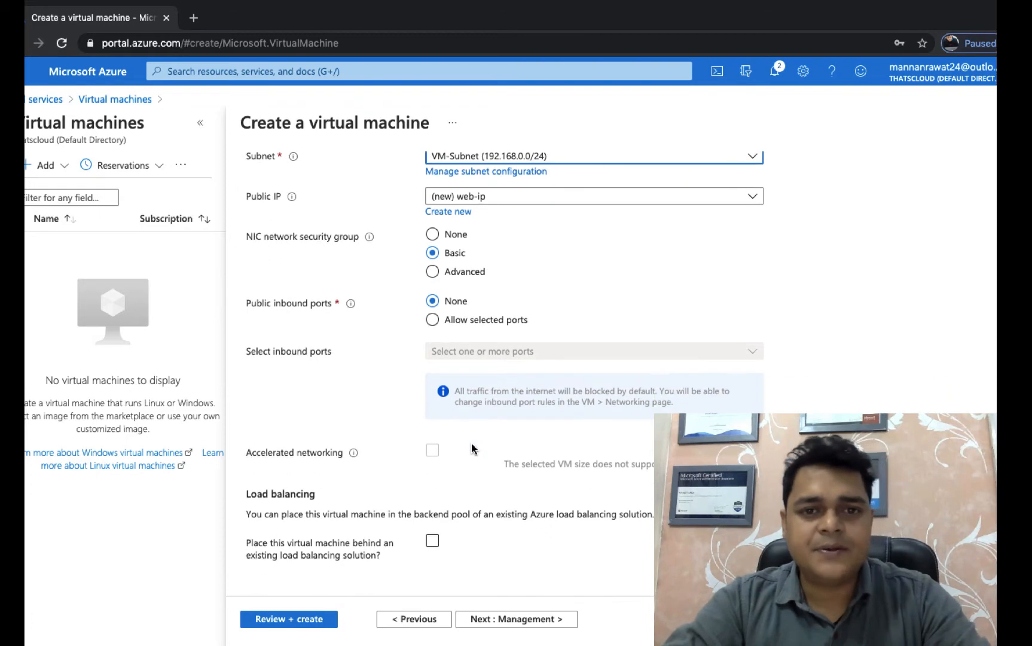
pyautogui.click(511, 619)
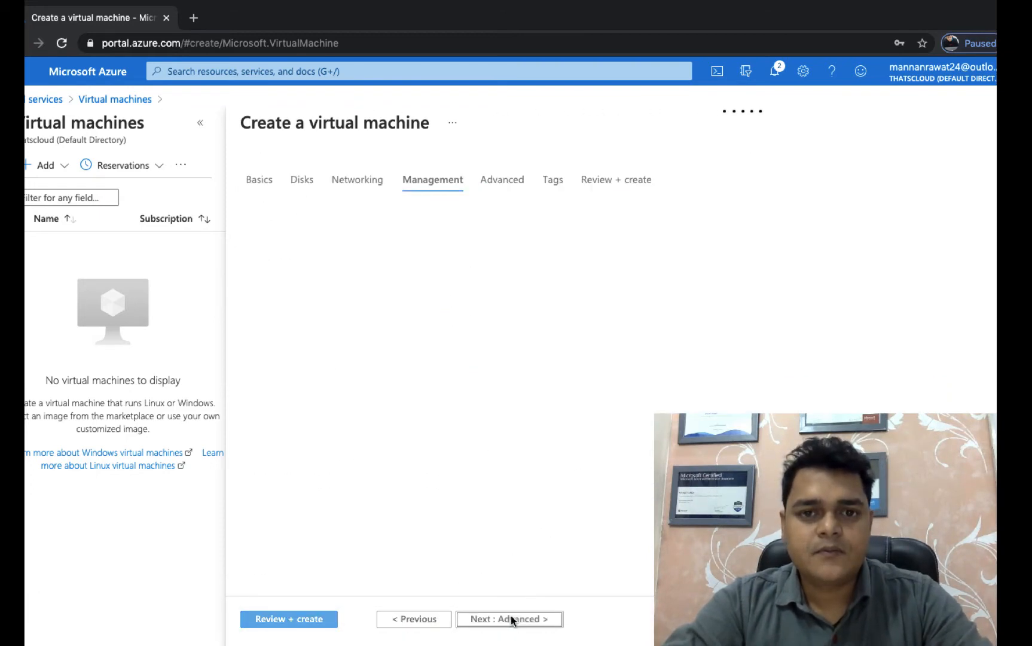
pyautogui.click(293, 621)
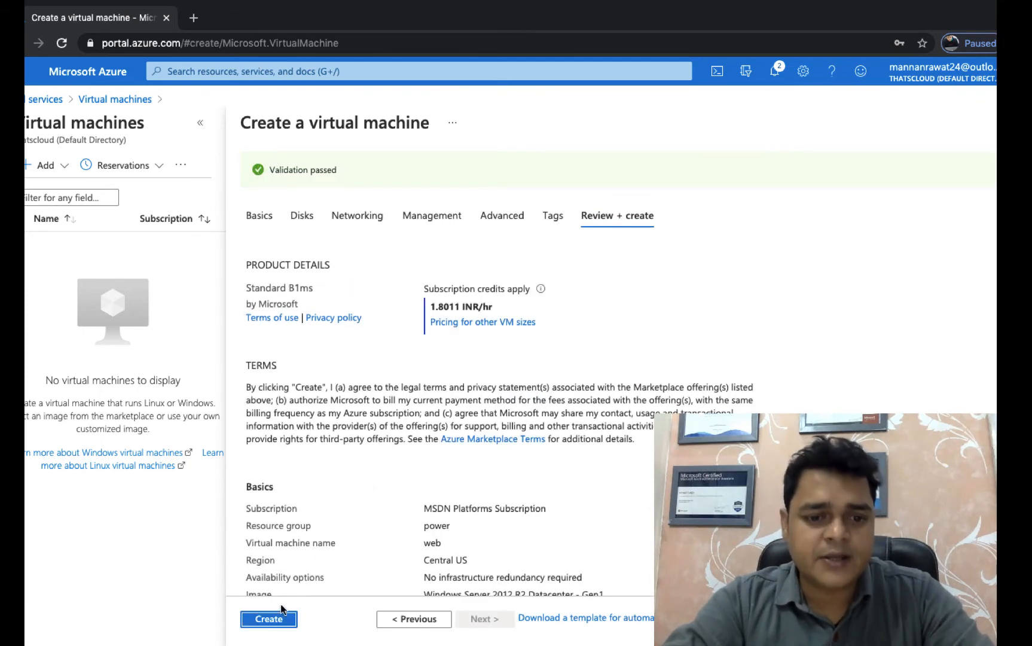
pyautogui.click(269, 619)
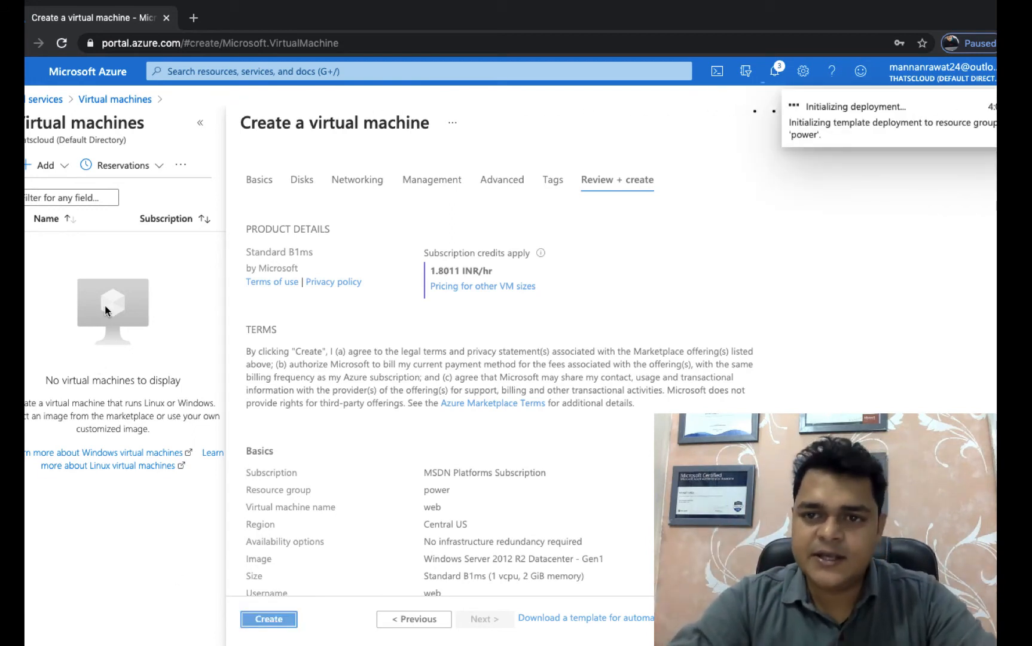
# Step: Leave the virtual machine deployment running, open the Firewalls service among the networking services and start creating a firewall
pyautogui.click(45, 100)
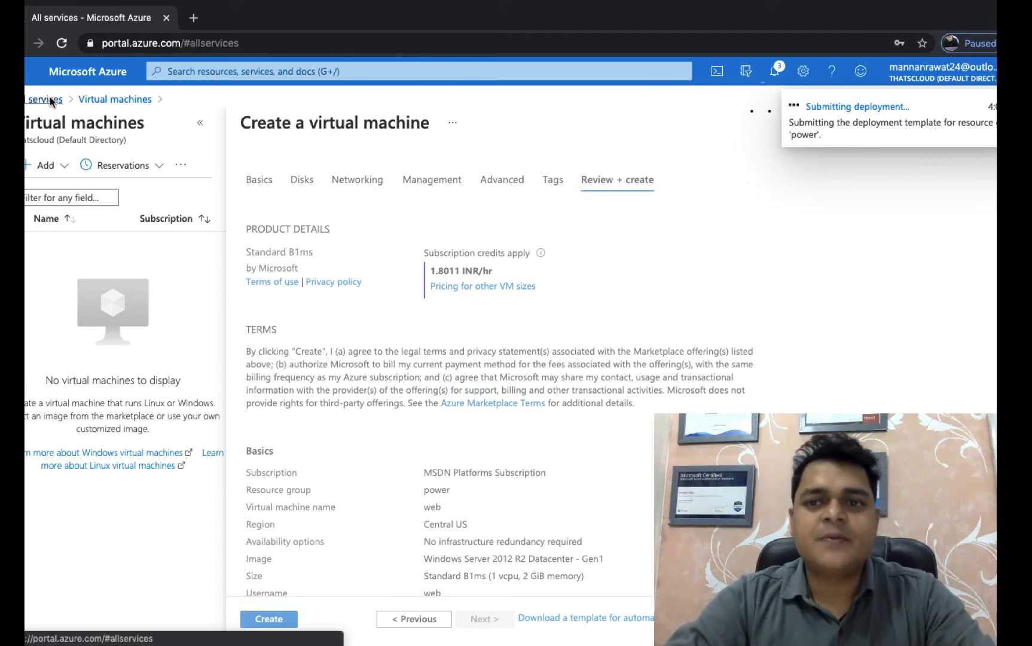
pyautogui.click(155, 103)
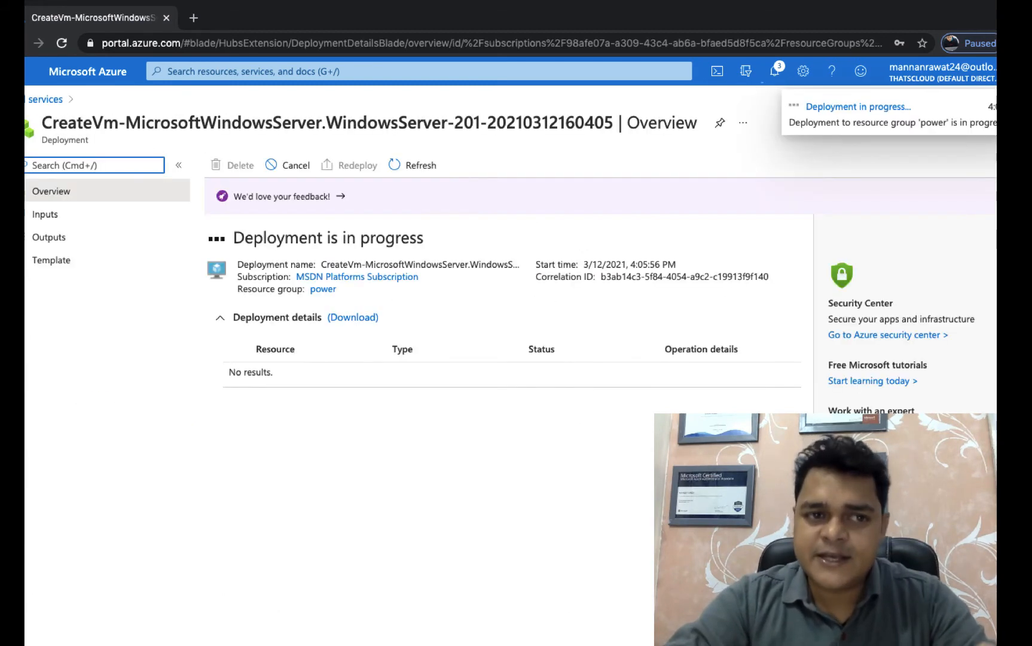
pyautogui.click(43, 102)
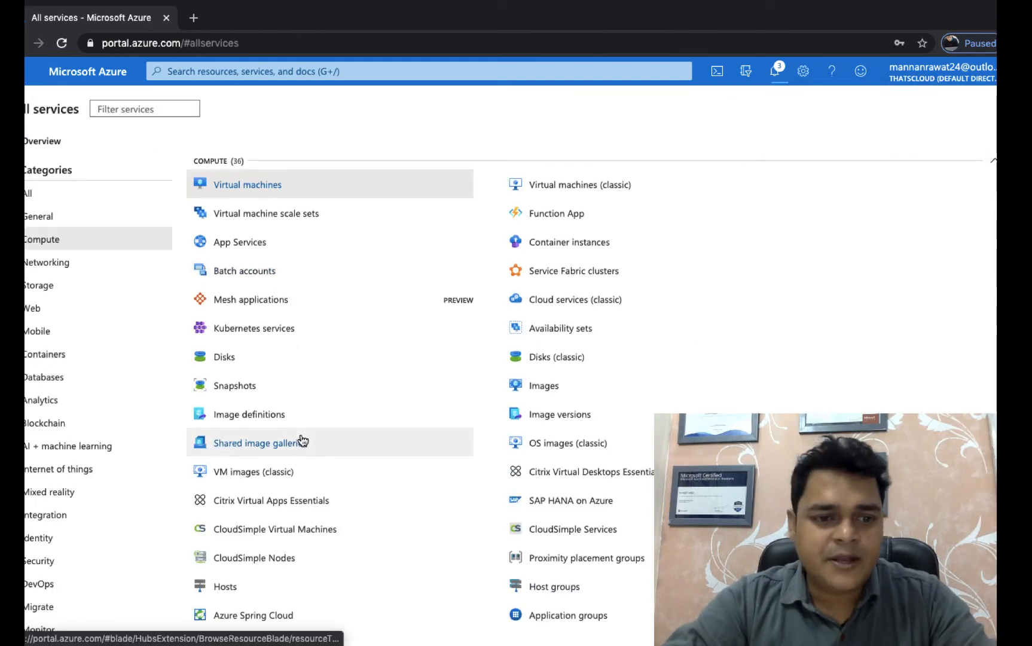
pyautogui.scroll(-3, 303, 440)
pyautogui.scroll(-3, 300, 433)
pyautogui.scroll(6, 302, 438)
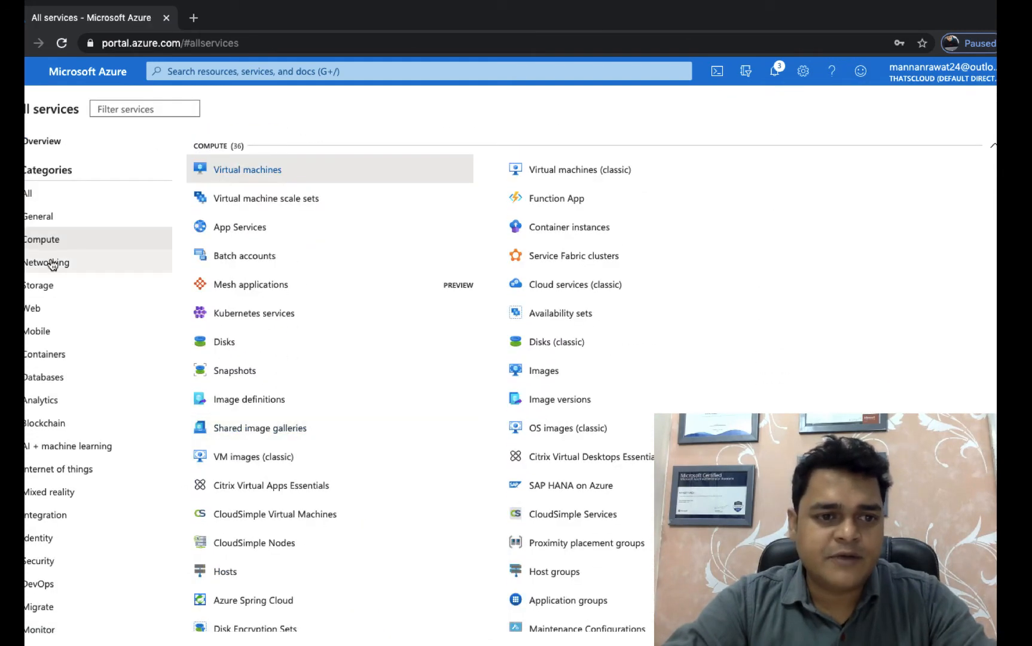
pyautogui.click(49, 264)
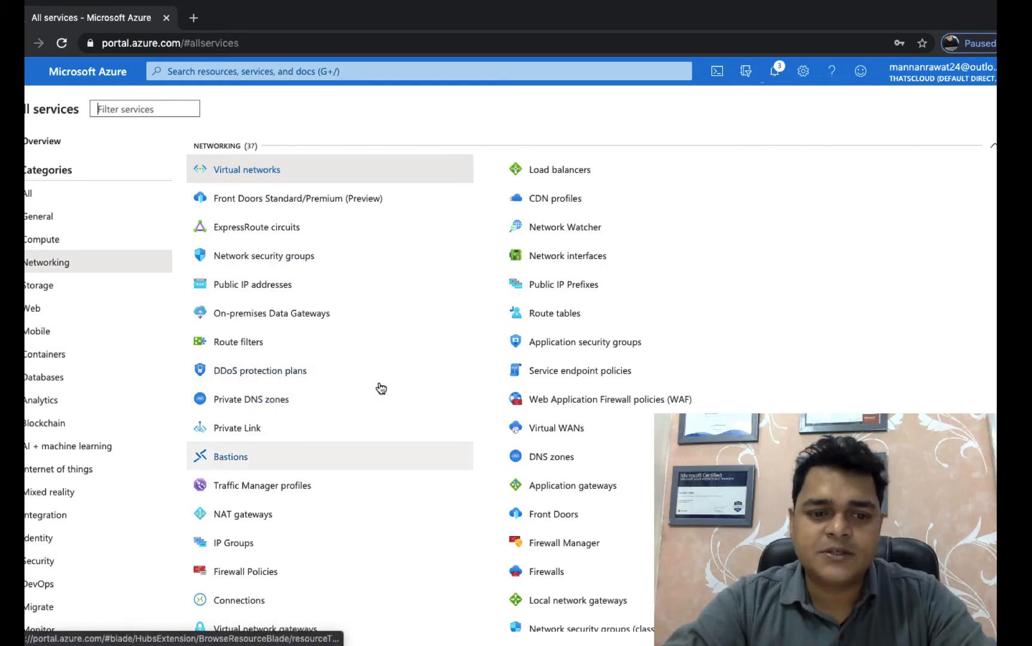
pyautogui.scroll(-2, 359, 539)
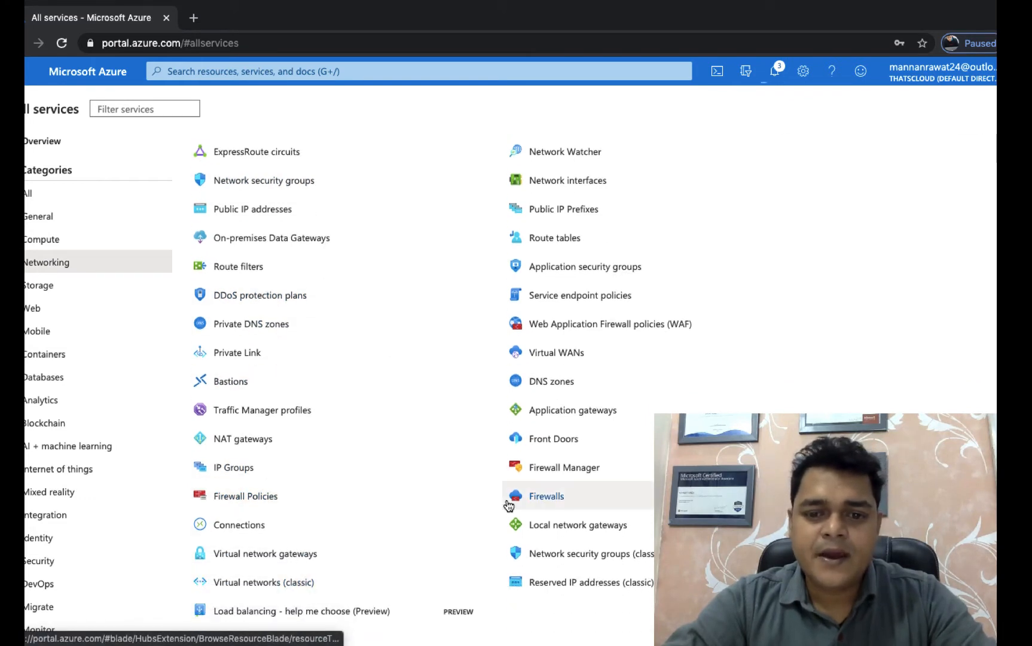
pyautogui.click(544, 500)
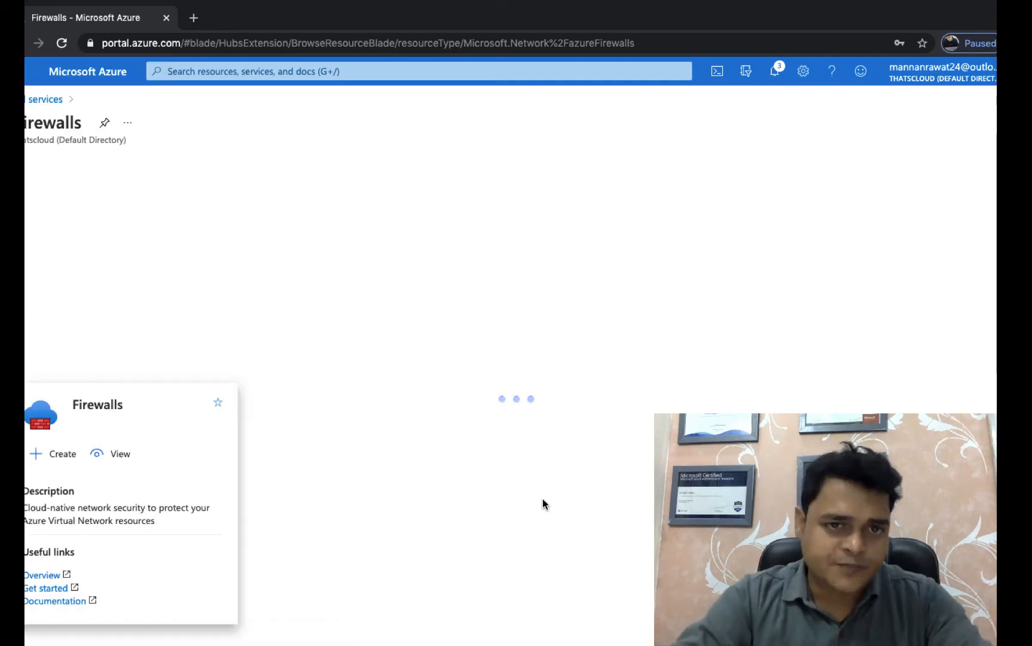
pyautogui.click(523, 460)
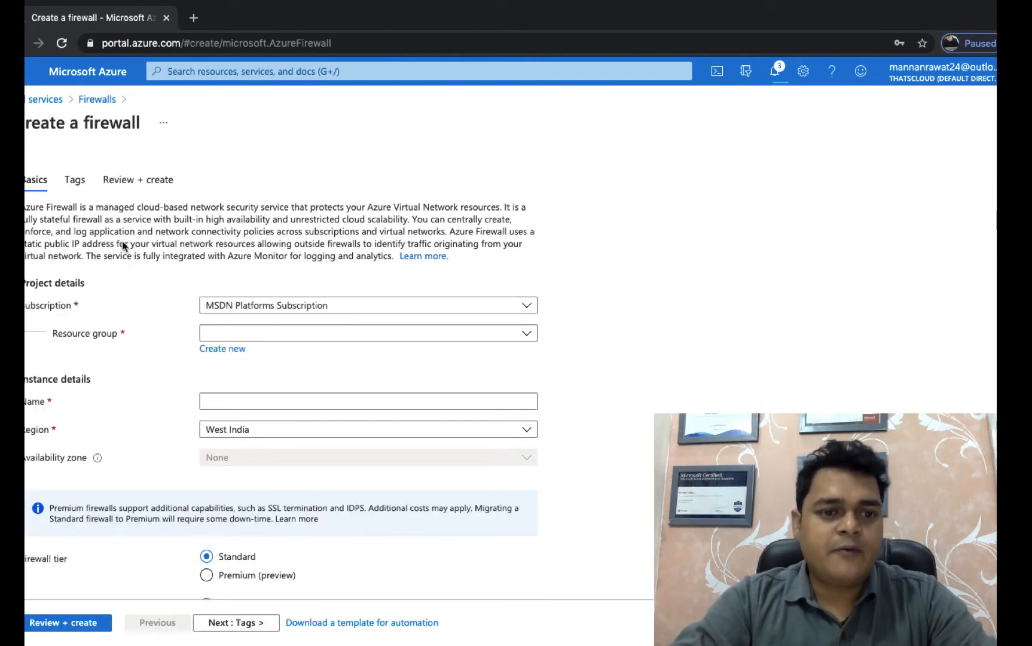
# Step: Assign the firewall to the power resource group and name it class-firewall
pyautogui.click(291, 335)
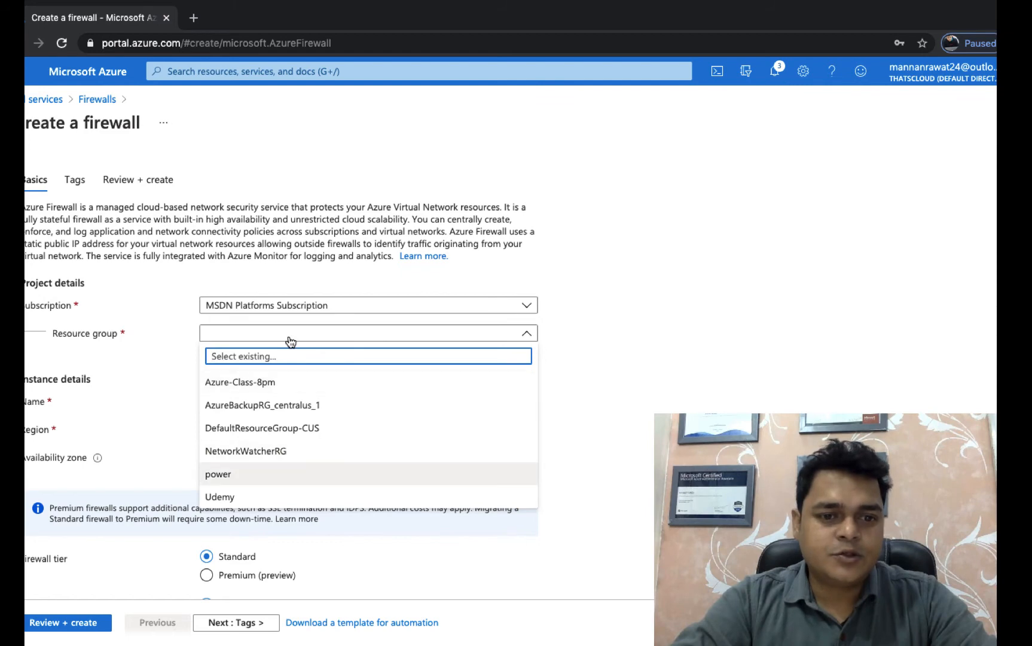
pyautogui.press('Return')
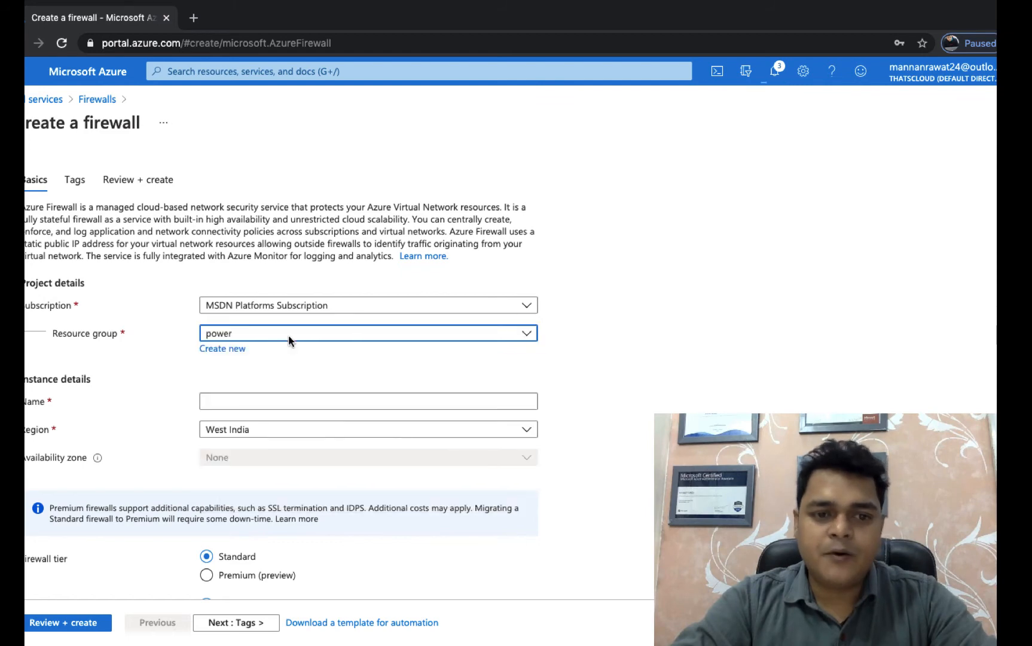
pyautogui.click(250, 405)
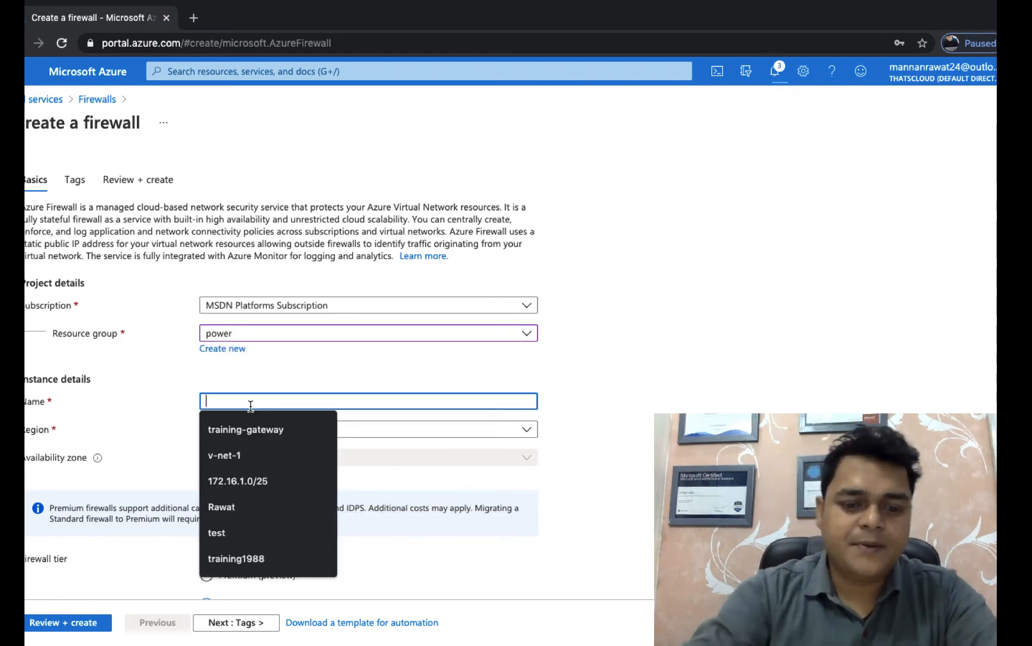
pyautogui.write('class')
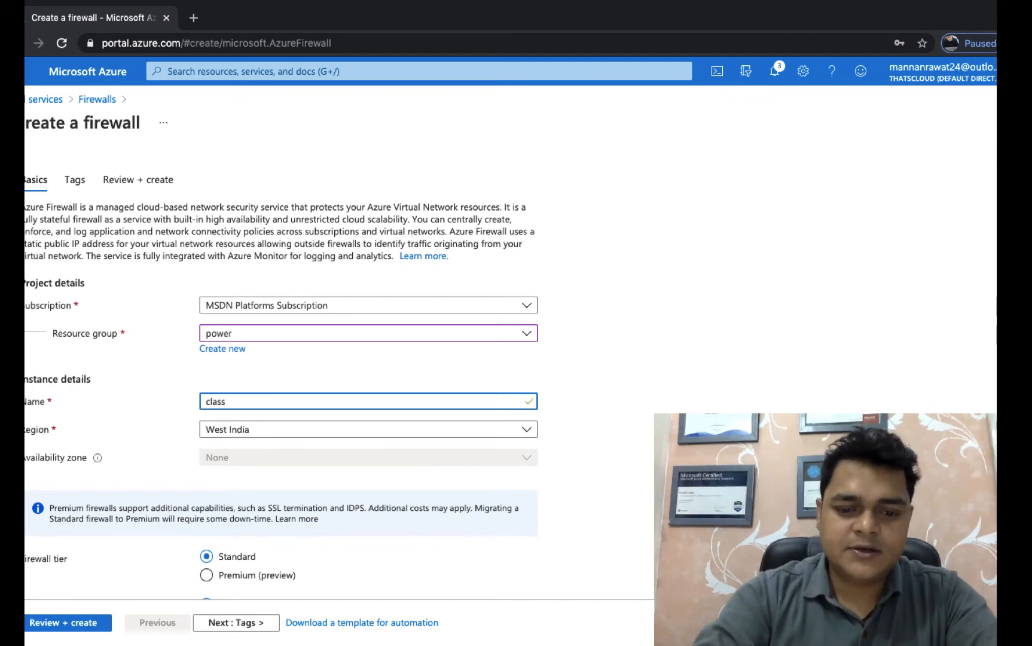
pyautogui.write('-firewall')
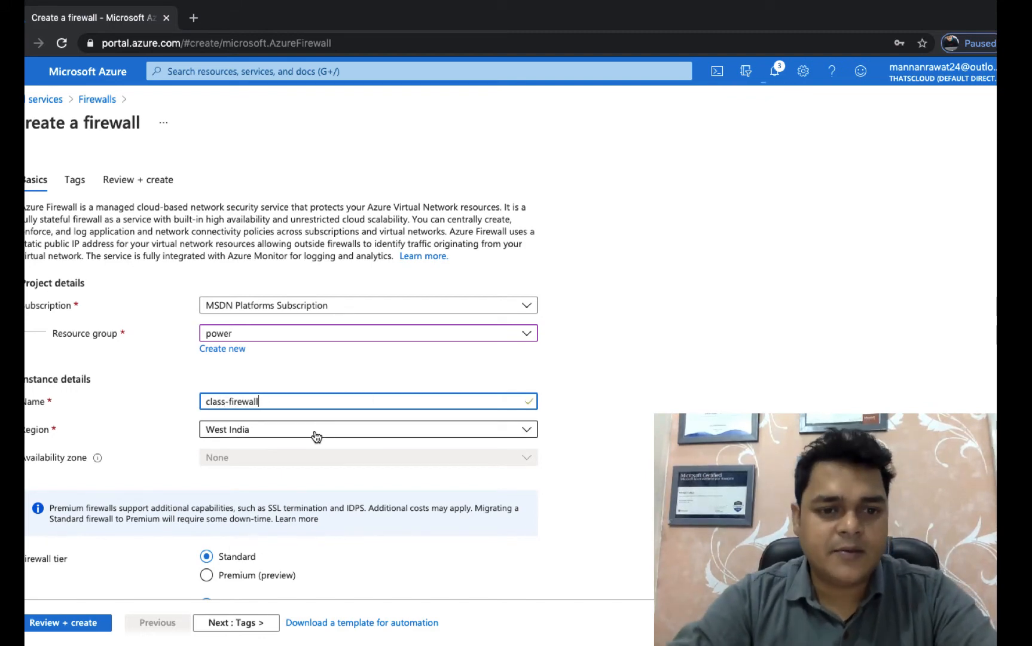
# Step: Set the firewall's region to Central US
pyautogui.click(317, 435)
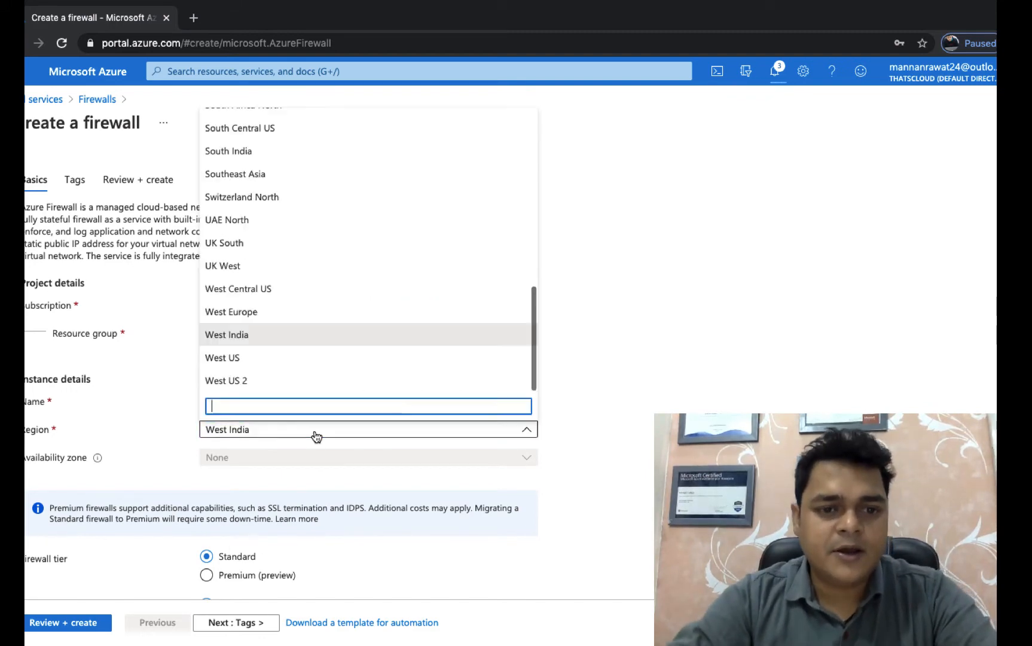
pyautogui.scroll(3, 251, 258)
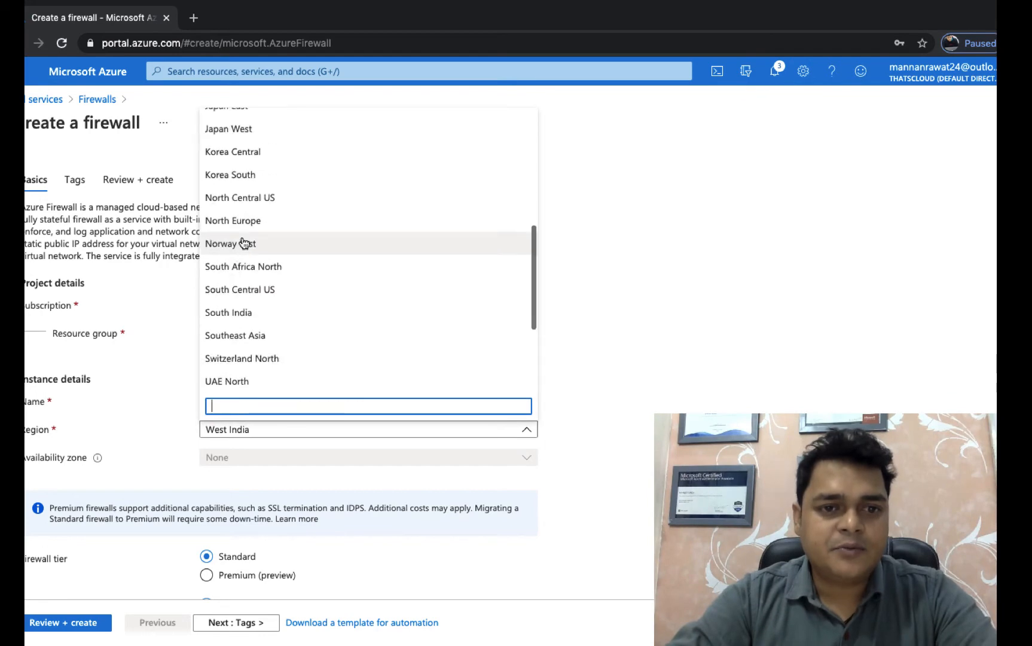
pyautogui.scroll(5, 243, 242)
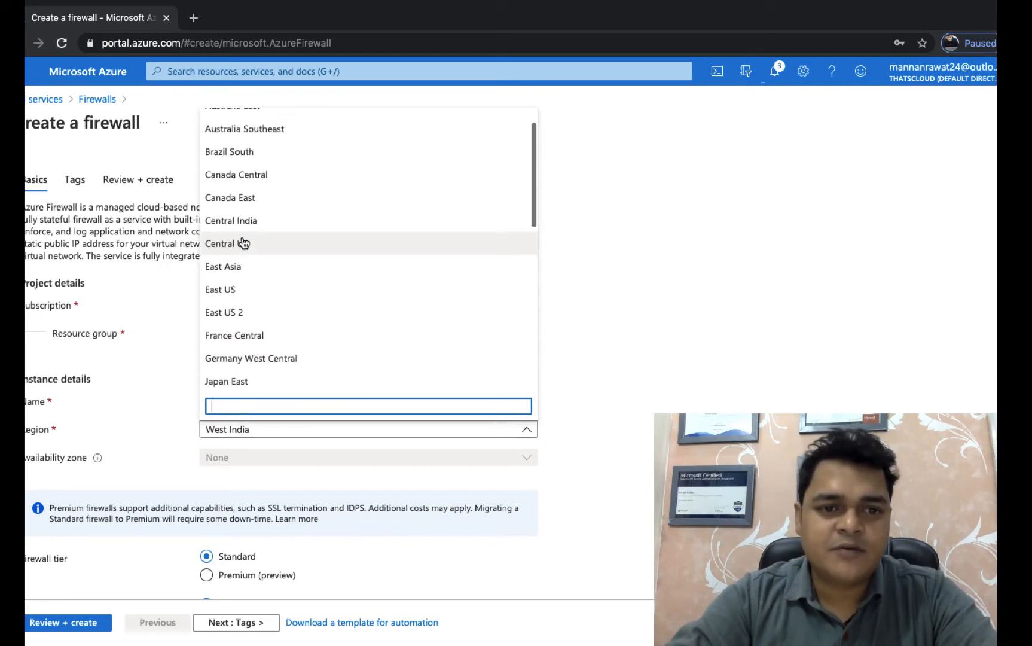
pyautogui.click(237, 245)
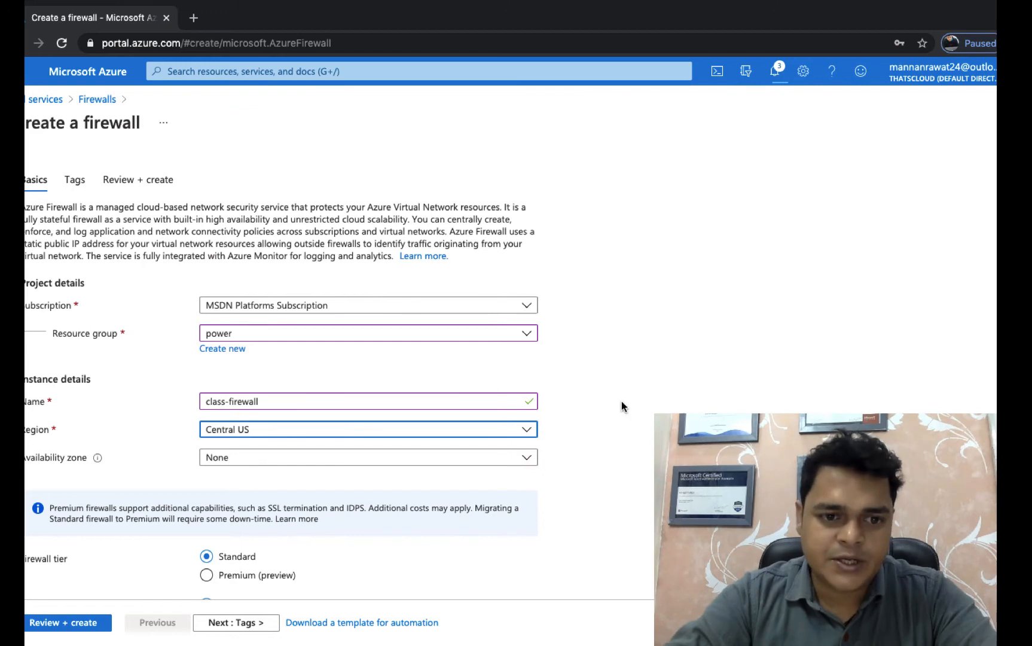
# Step: Manage the firewall with classic firewall rules and select the existing virtual network firewall-vnet (power)
pyautogui.scroll(-3, 575, 390)
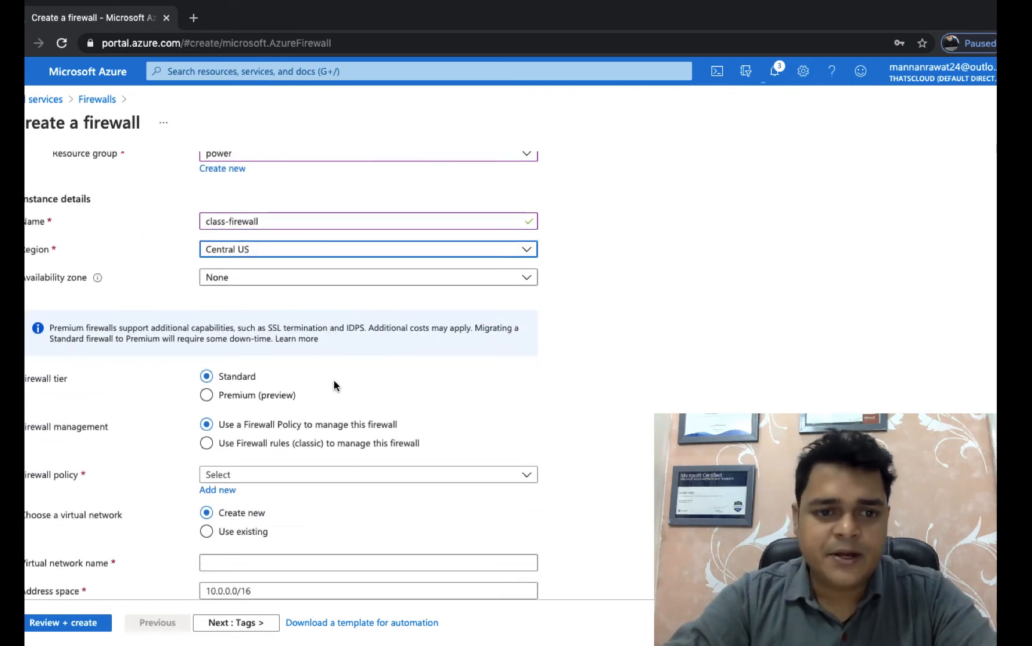
pyautogui.scroll(-2, 335, 385)
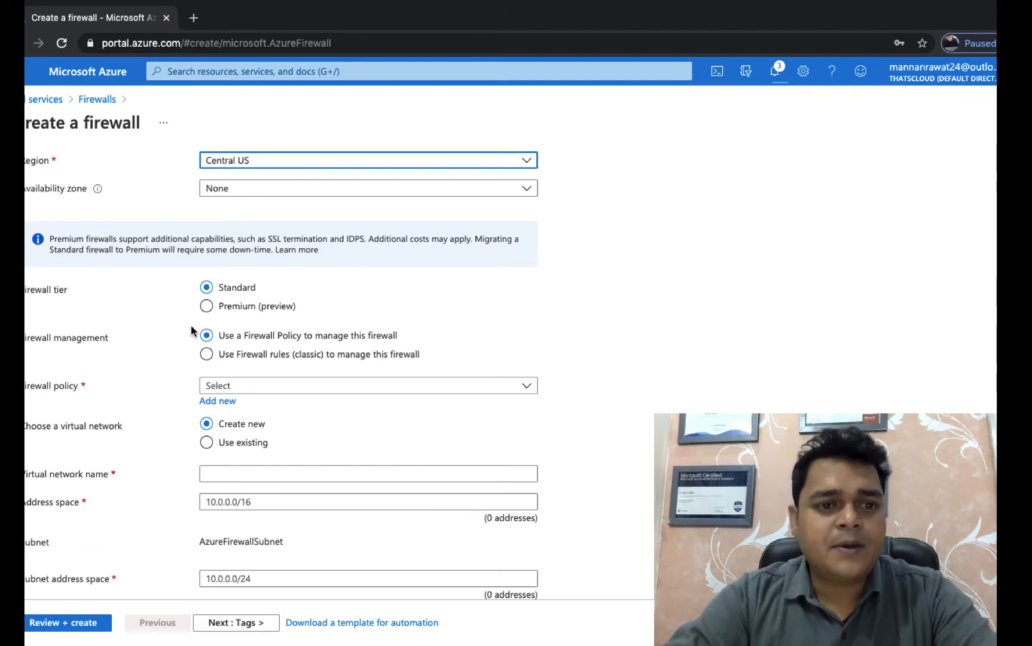
pyautogui.click(206, 356)
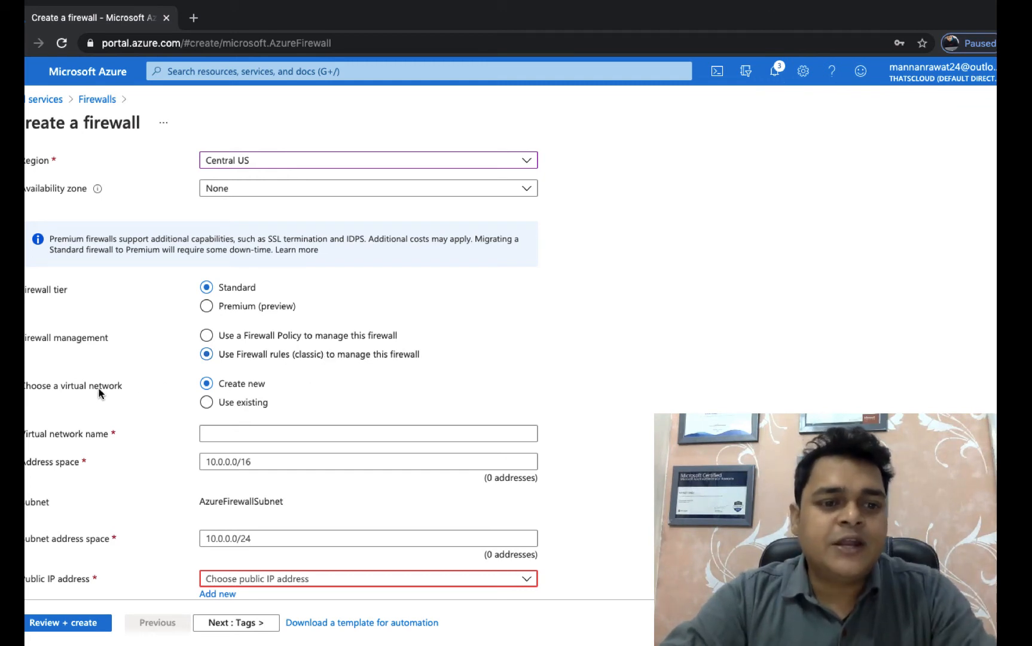
pyautogui.click(209, 404)
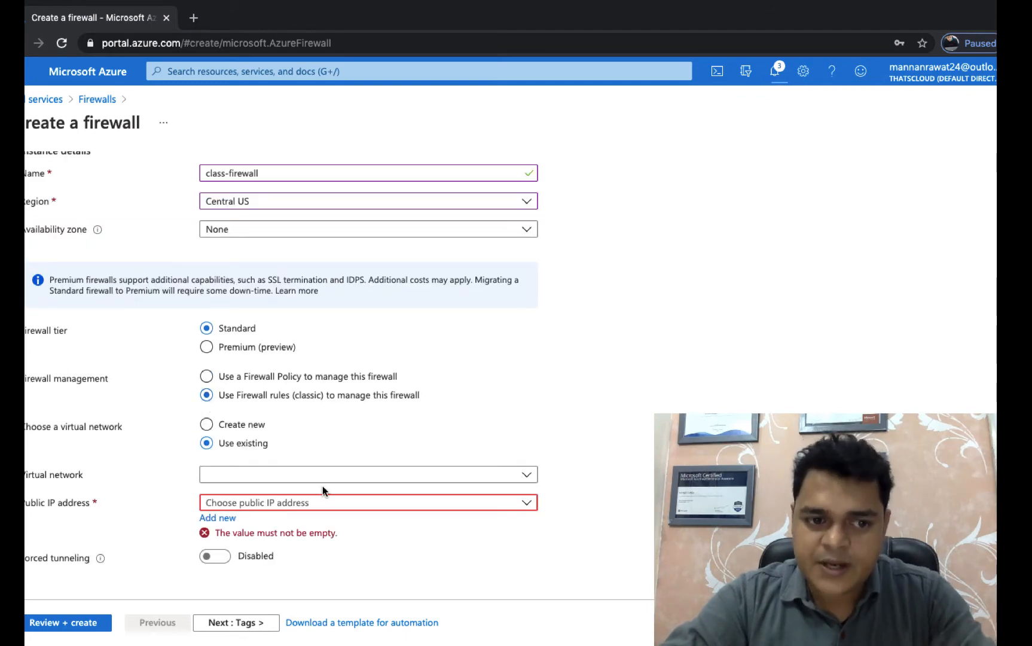
pyautogui.click(335, 480)
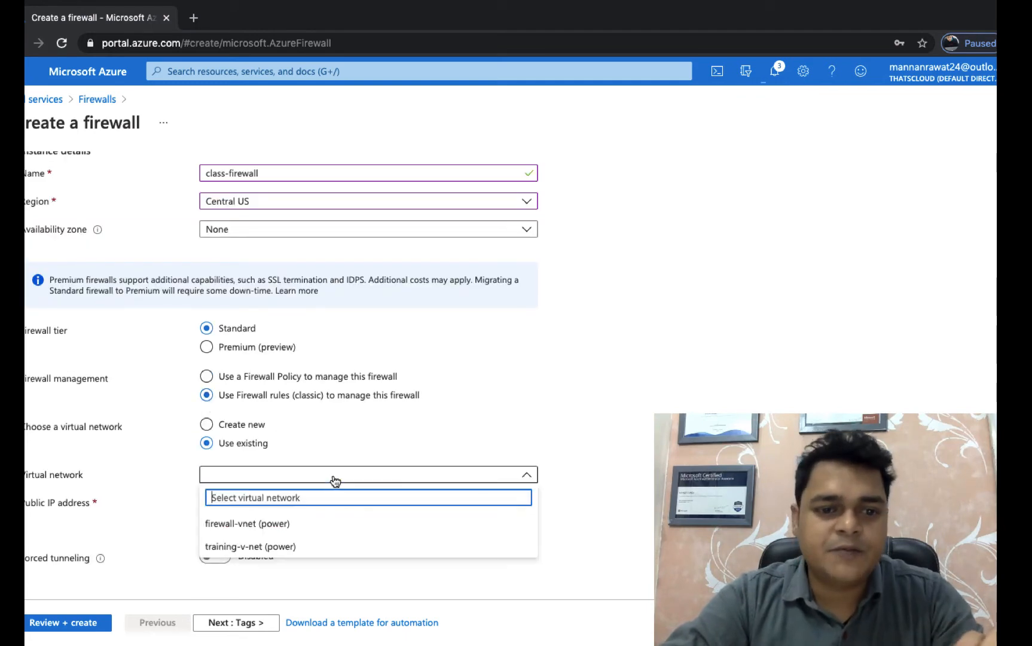
pyautogui.click(253, 525)
pyautogui.scroll(-1, 302, 517)
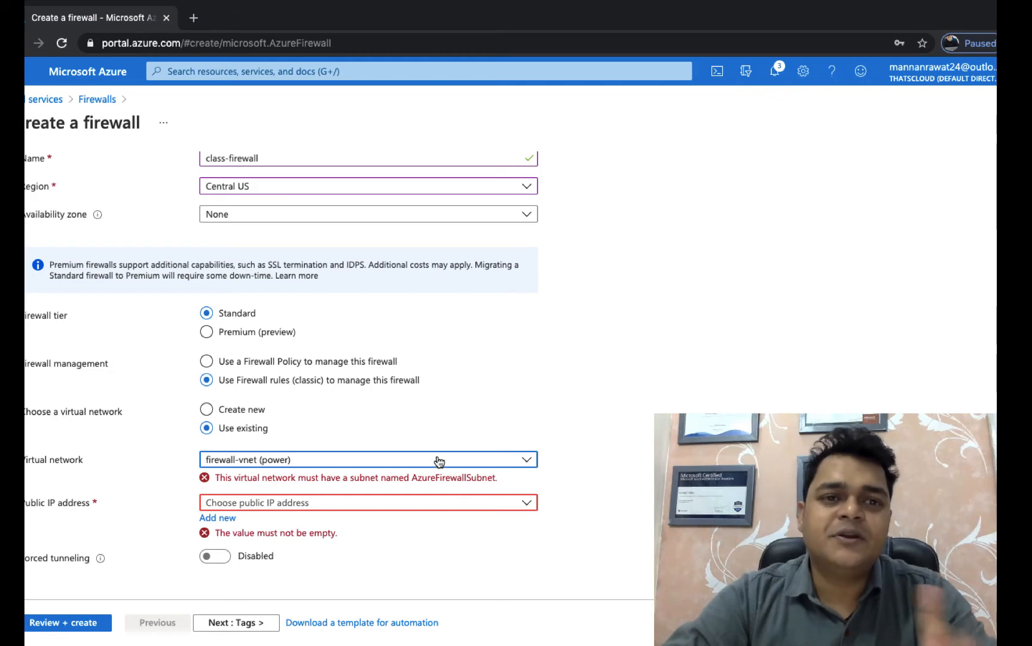
# Step: Open all services in a separate browser tab and go to the subnets of the firewall-vnet virtual network
pyautogui.rightClick(33, 99)
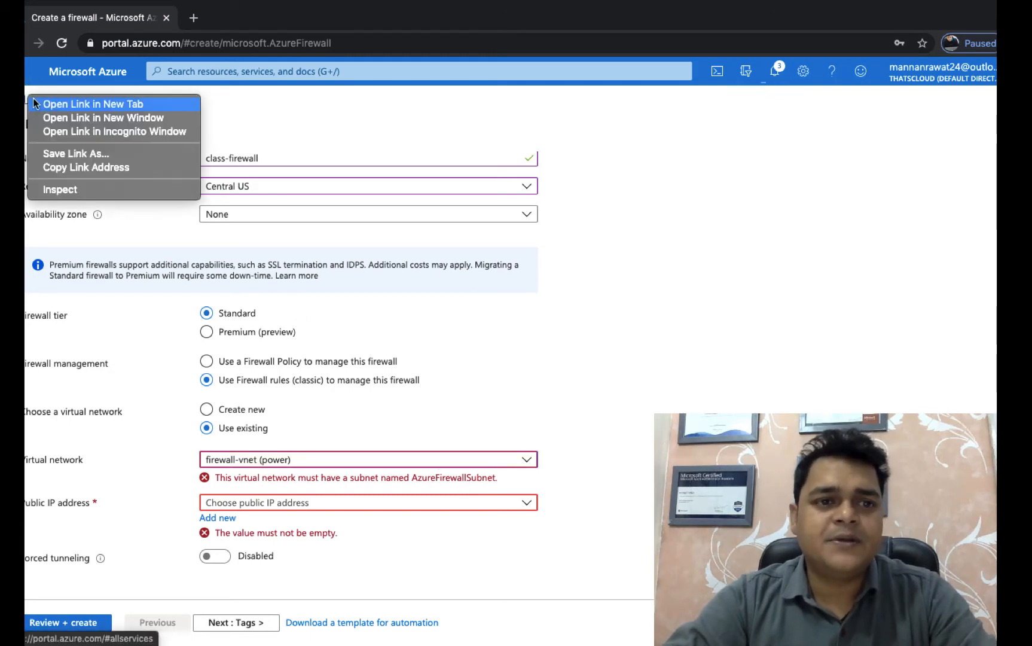
pyautogui.click(46, 102)
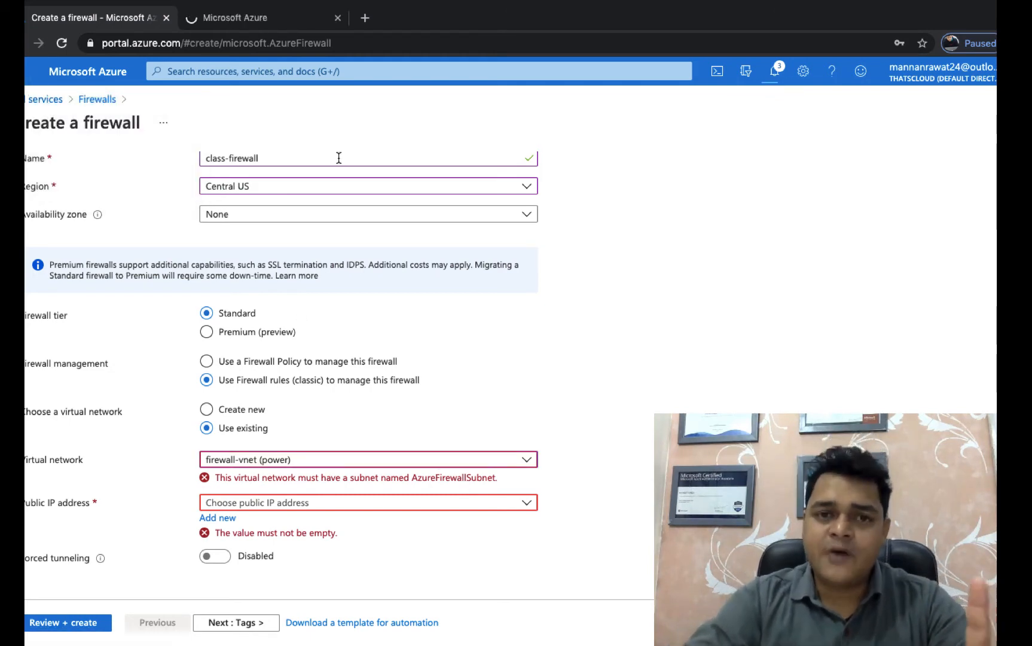
pyautogui.hotkey('ctrl', 'Tab')
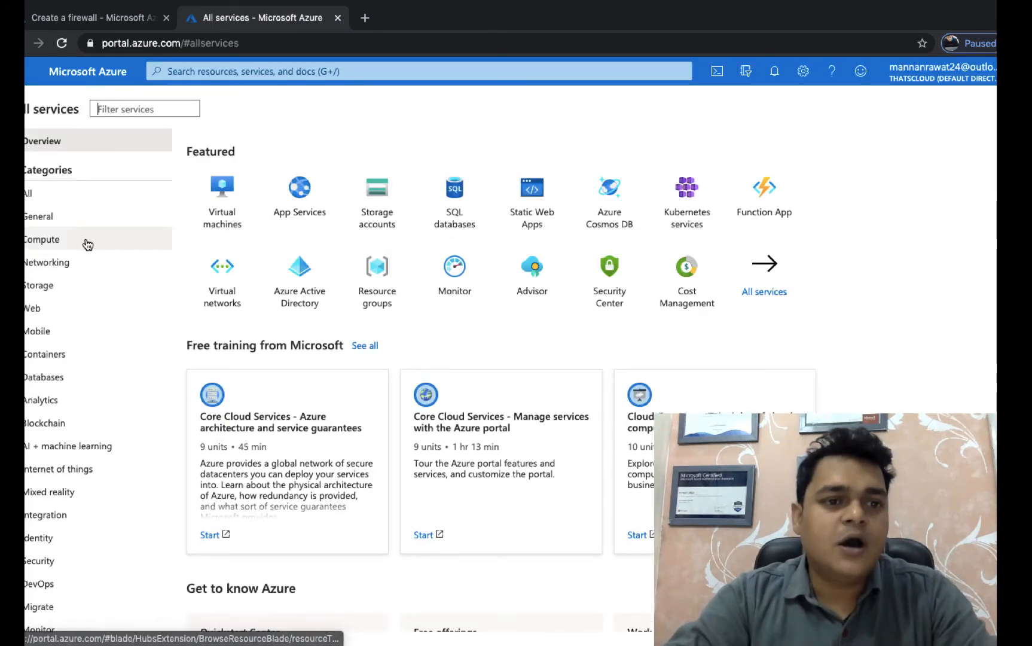
pyautogui.click(66, 266)
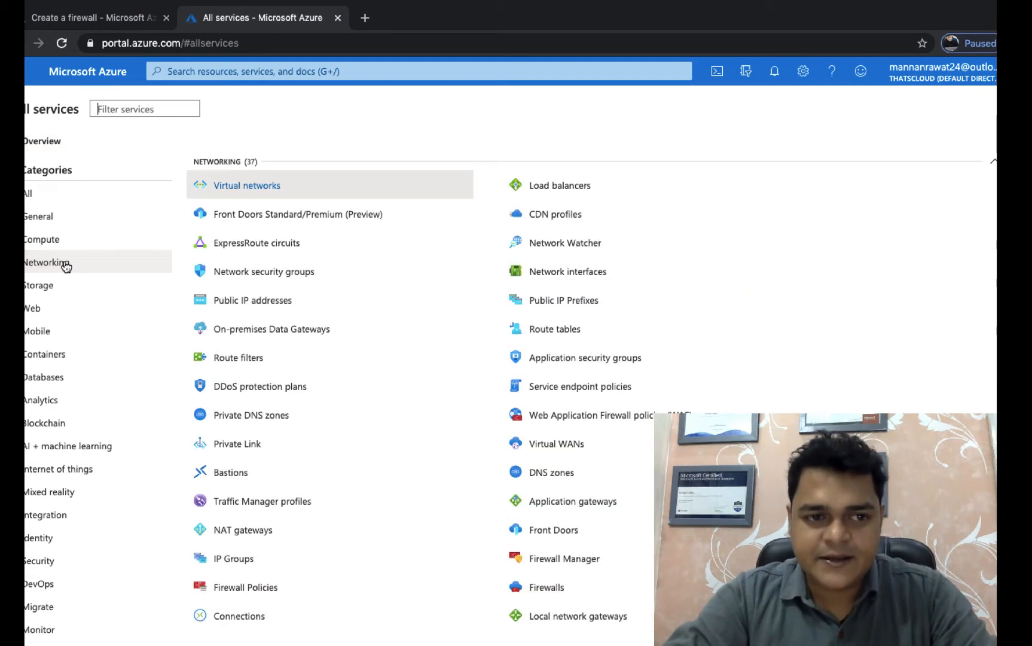
pyautogui.click(240, 185)
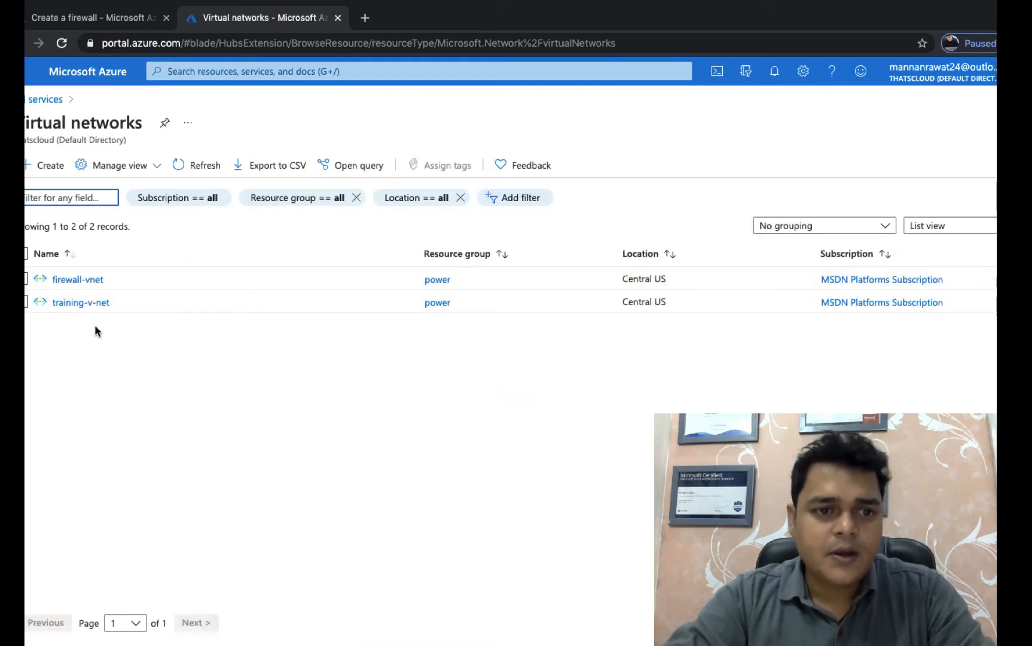
pyautogui.click(83, 279)
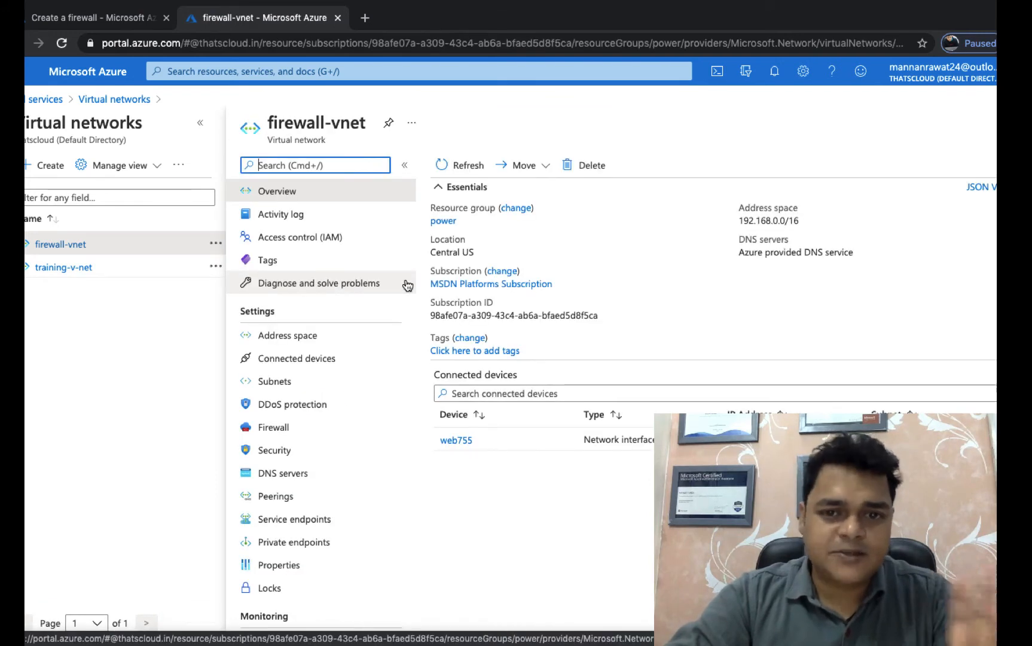
pyautogui.click(281, 382)
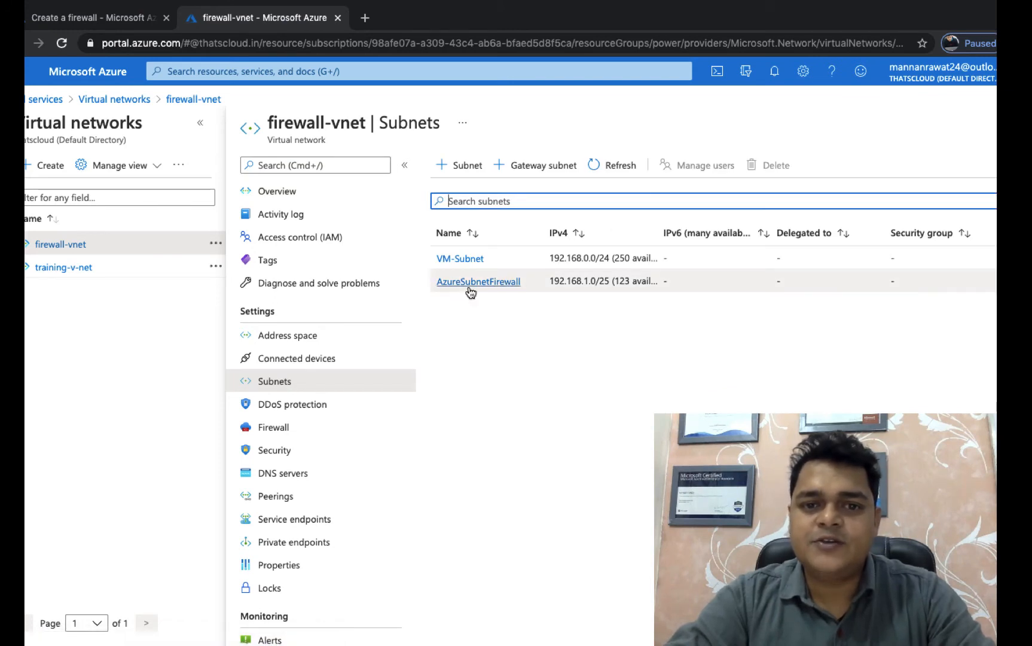
# Step: Delete the AzureSubnetFirewall subnet from firewall-vnet and dismiss the notification
pyautogui.rightClick(989, 281)
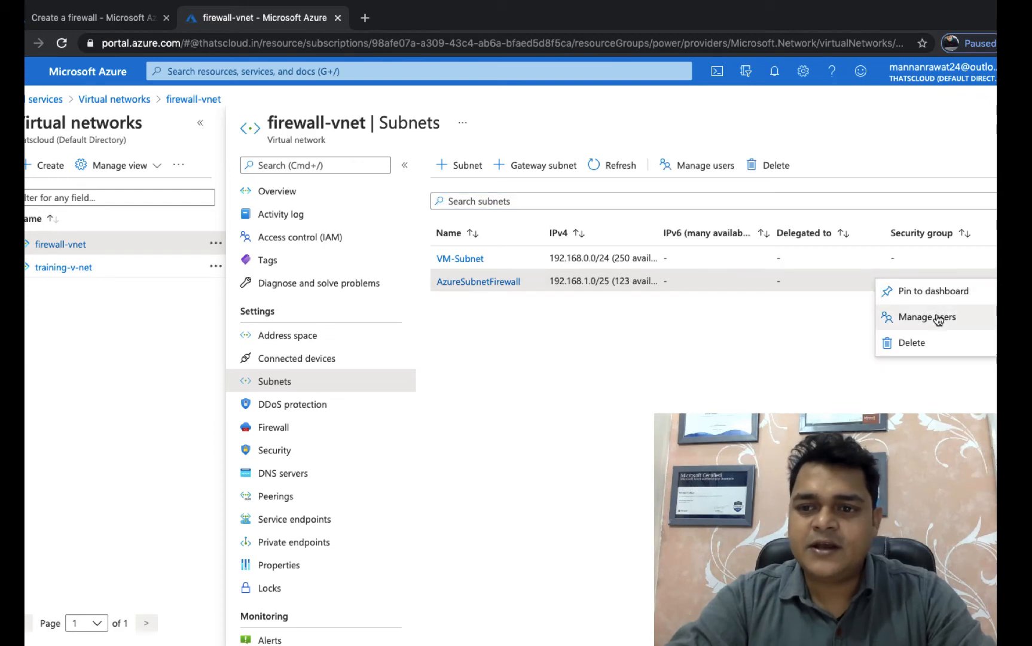
pyautogui.click(910, 343)
pyautogui.click(771, 246)
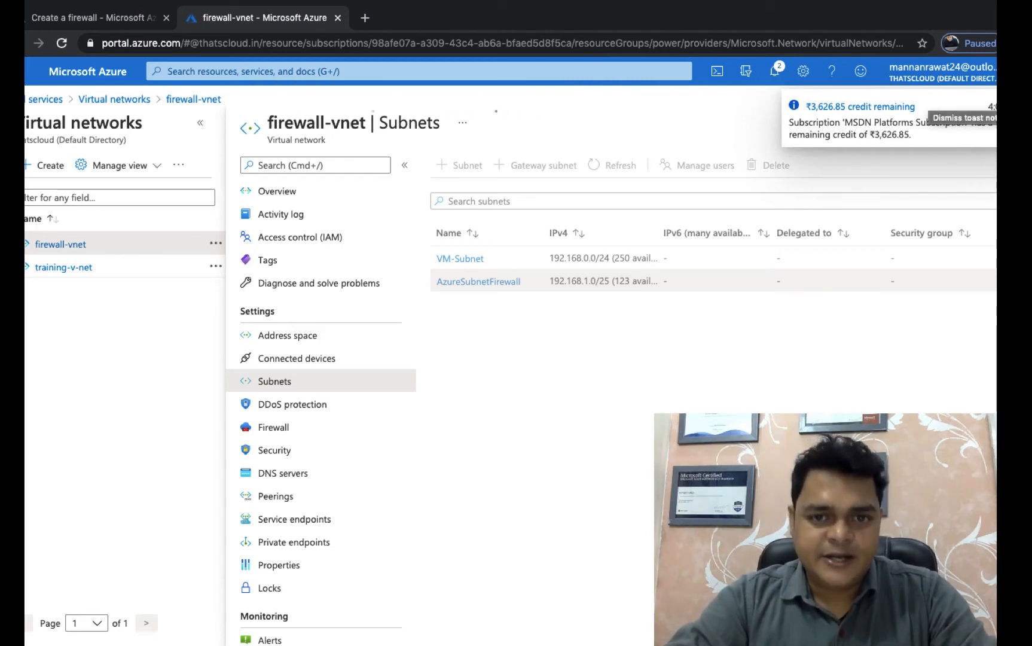
pyautogui.click(1024, 106)
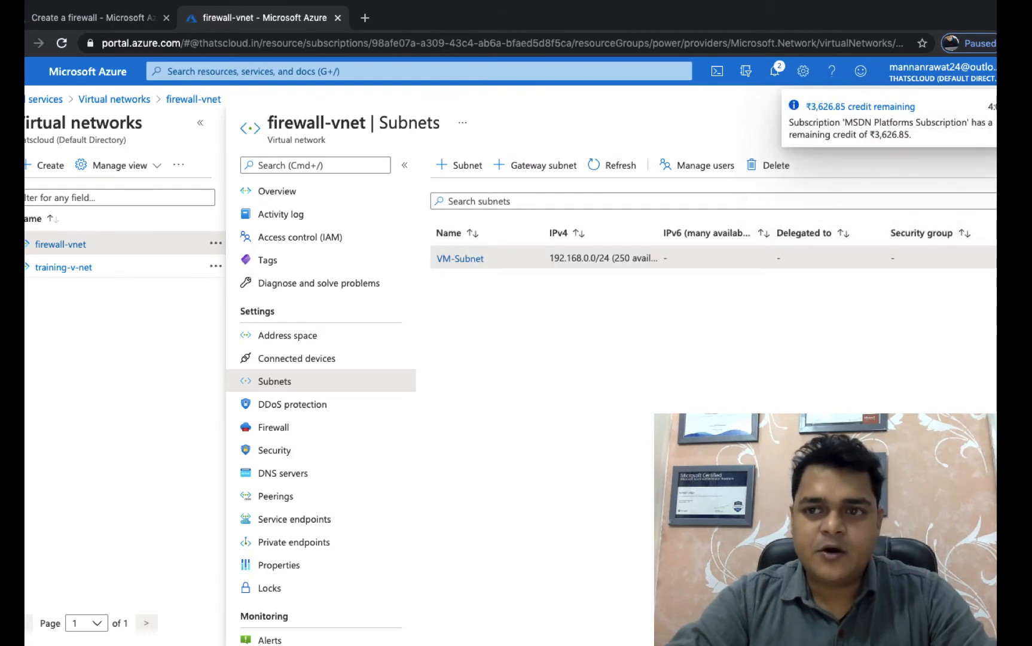
# Step: Add a subnet named AzureFirewallSubnet to firewall-vnet with the address range 192.168.1.0/24
pyautogui.click(459, 170)
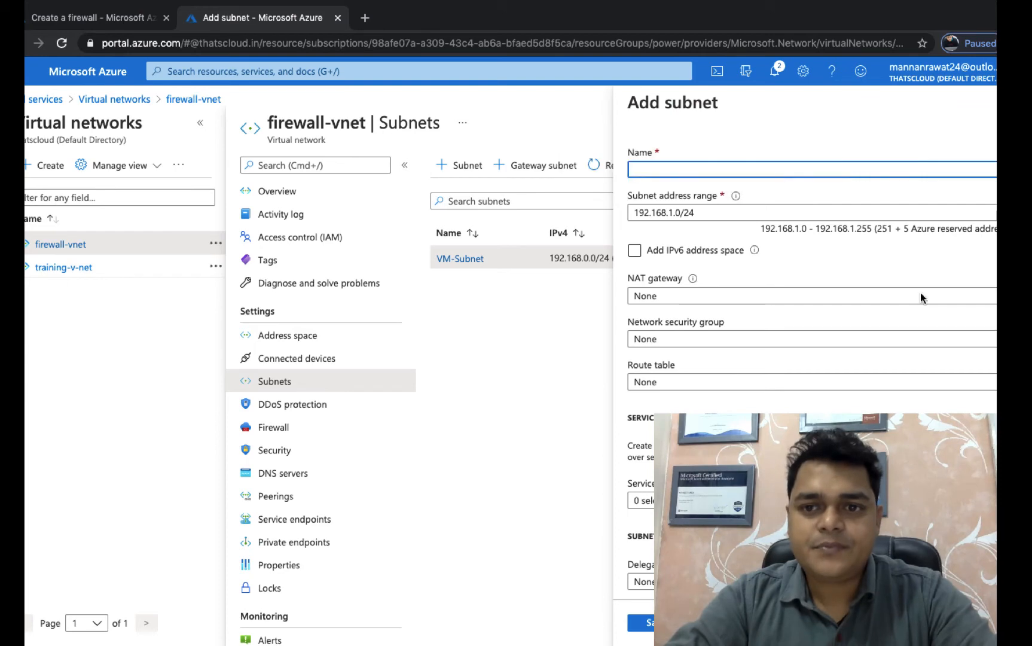
pyautogui.click(644, 169)
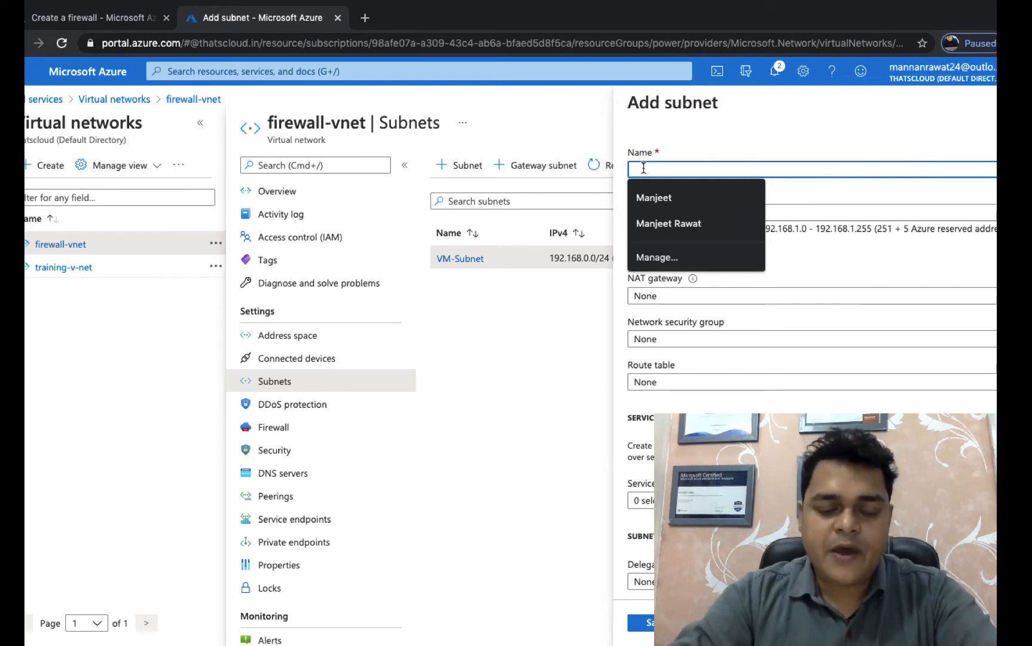
pyautogui.write('Azure')
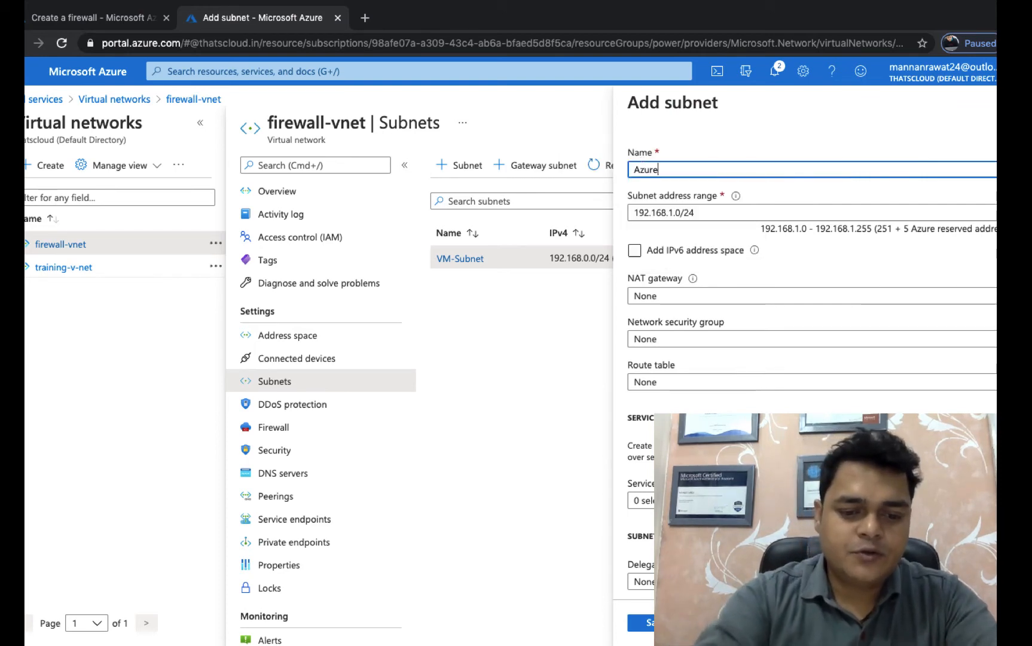
pyautogui.write('Firewall')
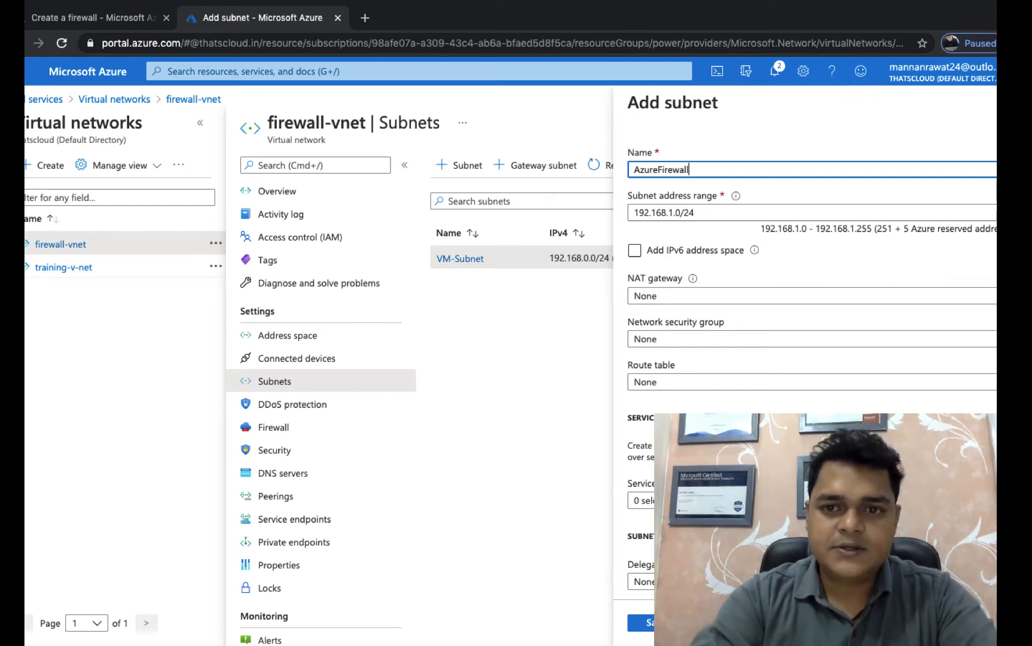
pyautogui.write('Subnet')
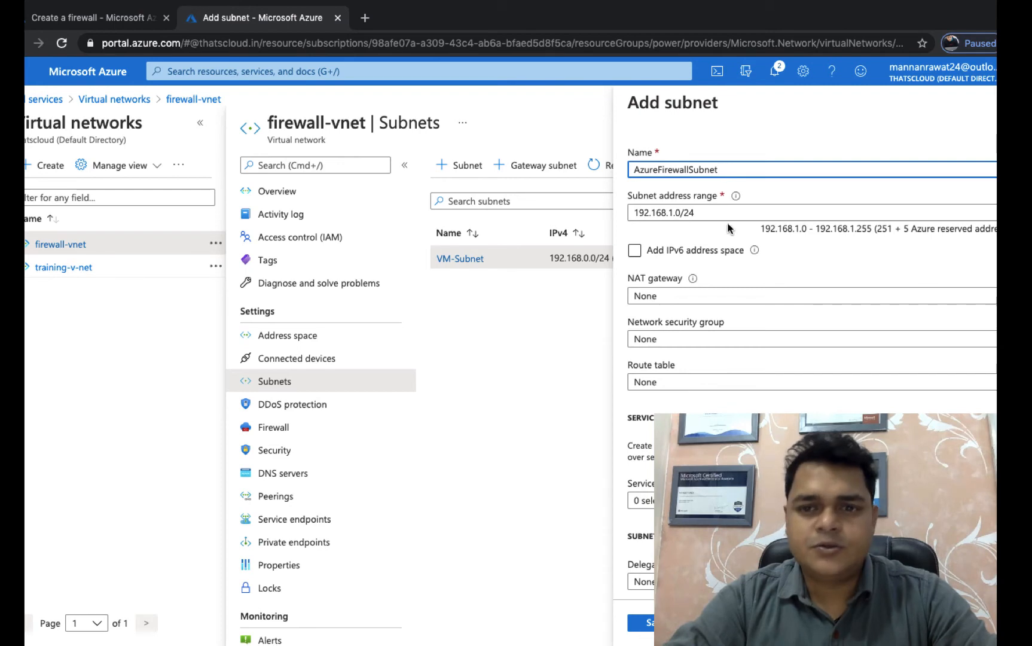
pyautogui.click(718, 169)
pyautogui.scroll(-1, 718, 170)
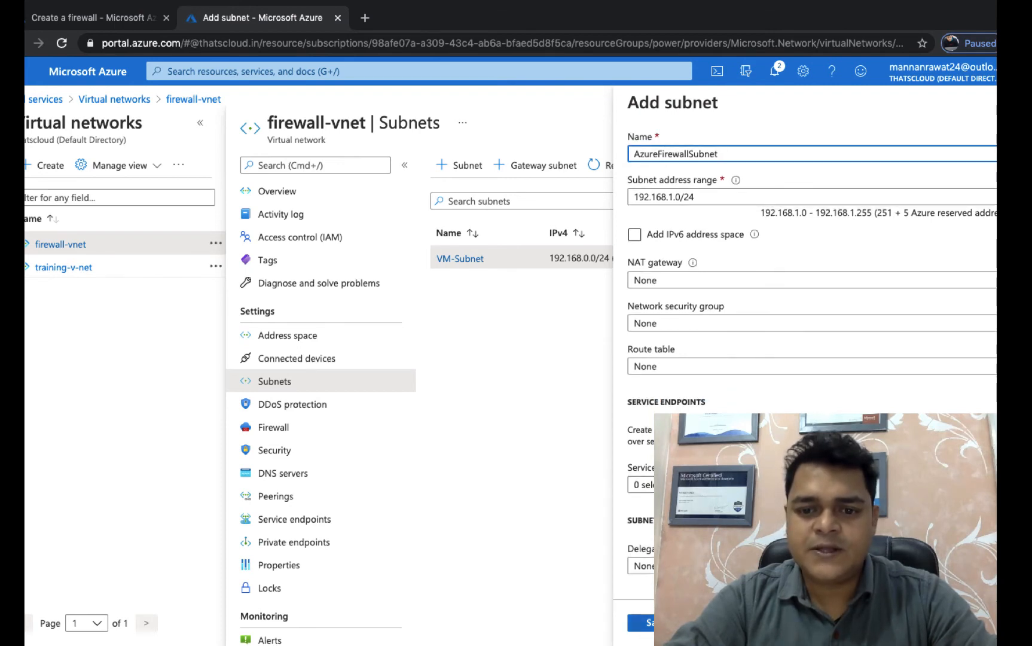
pyautogui.click(643, 623)
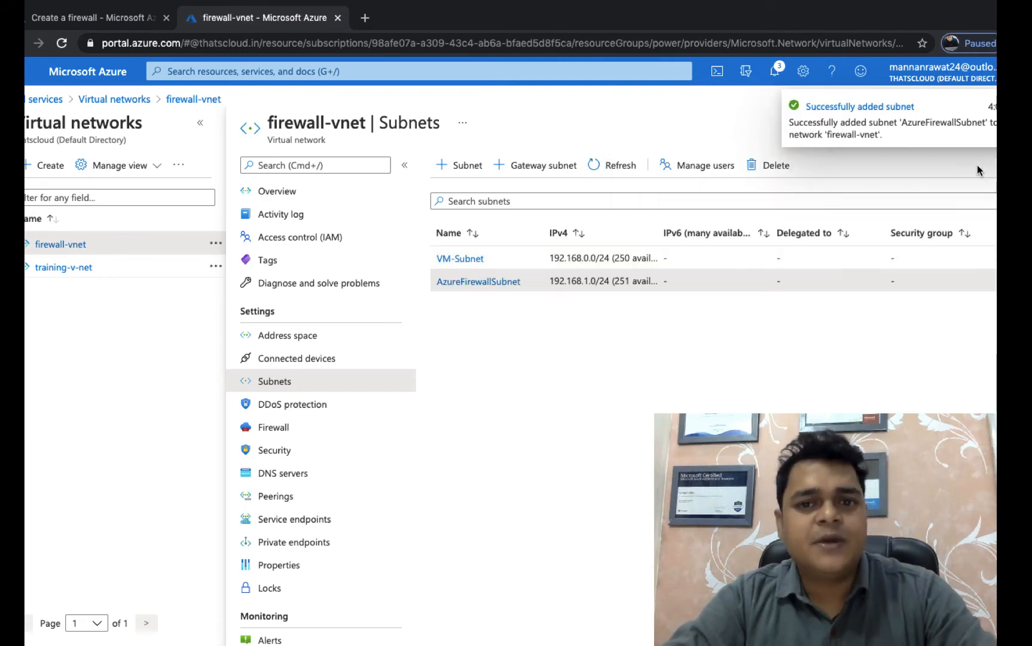
# Step: Return to the firewall creation form and try to reselect firewall-vnet (power) as the virtual network
pyautogui.click(105, 14)
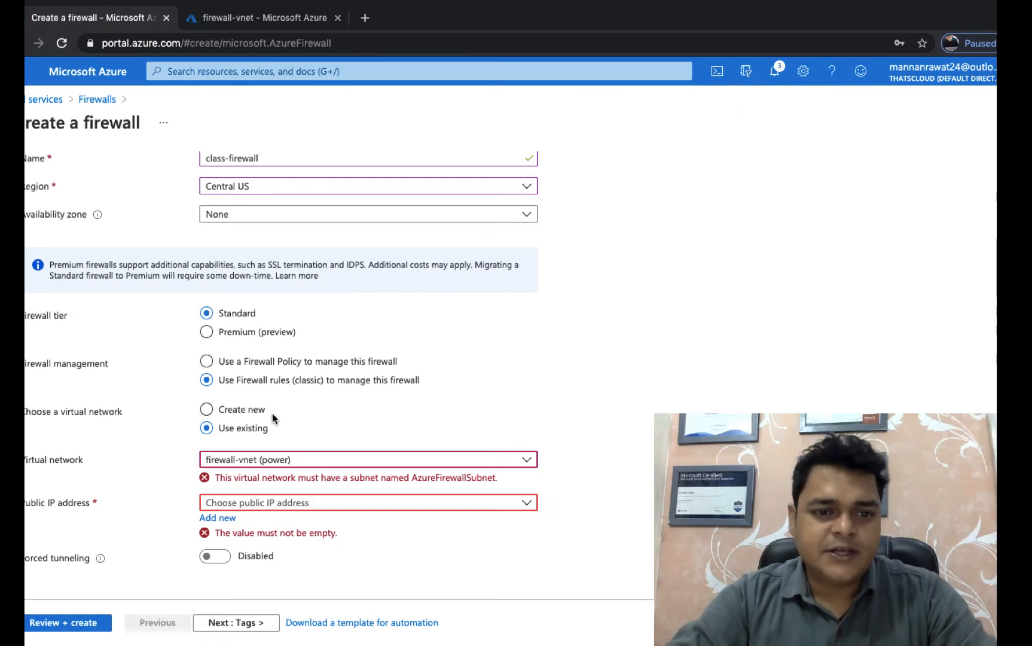
pyautogui.click(366, 461)
pyautogui.click(275, 507)
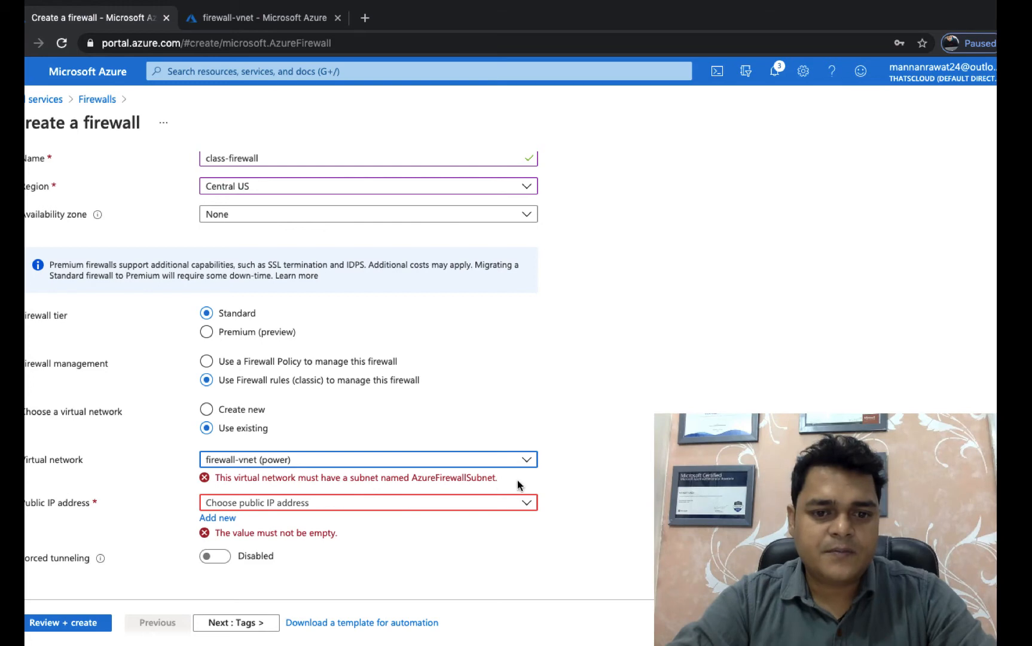
pyautogui.click(605, 491)
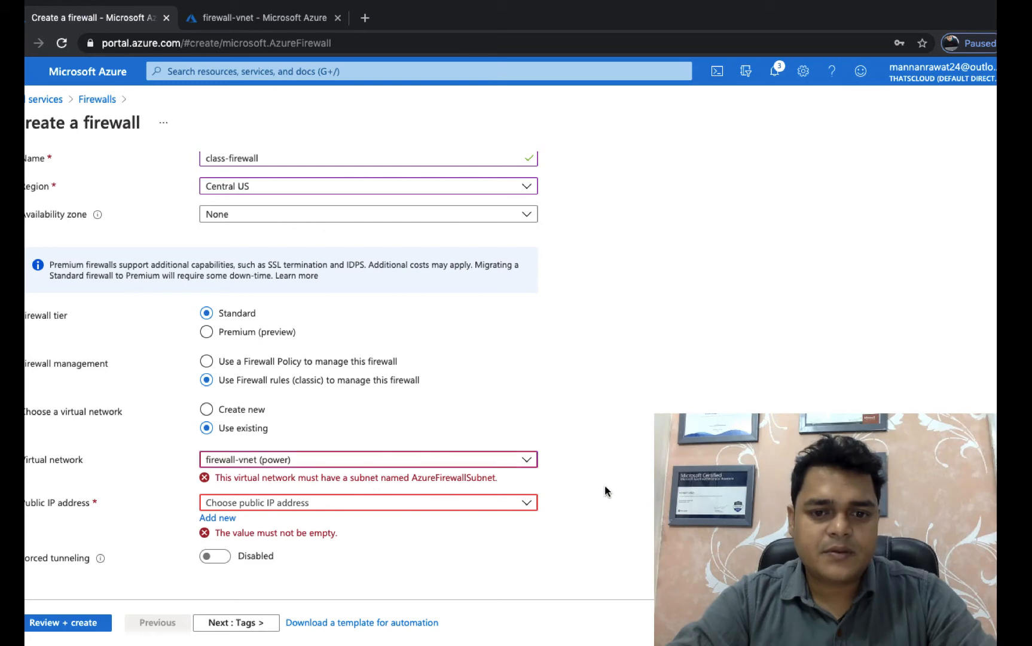
# Step: Discard the pending firewall form and start a new firewall named Class-Firewall in the resource group power
pyautogui.click(102, 99)
pyautogui.click(639, 124)
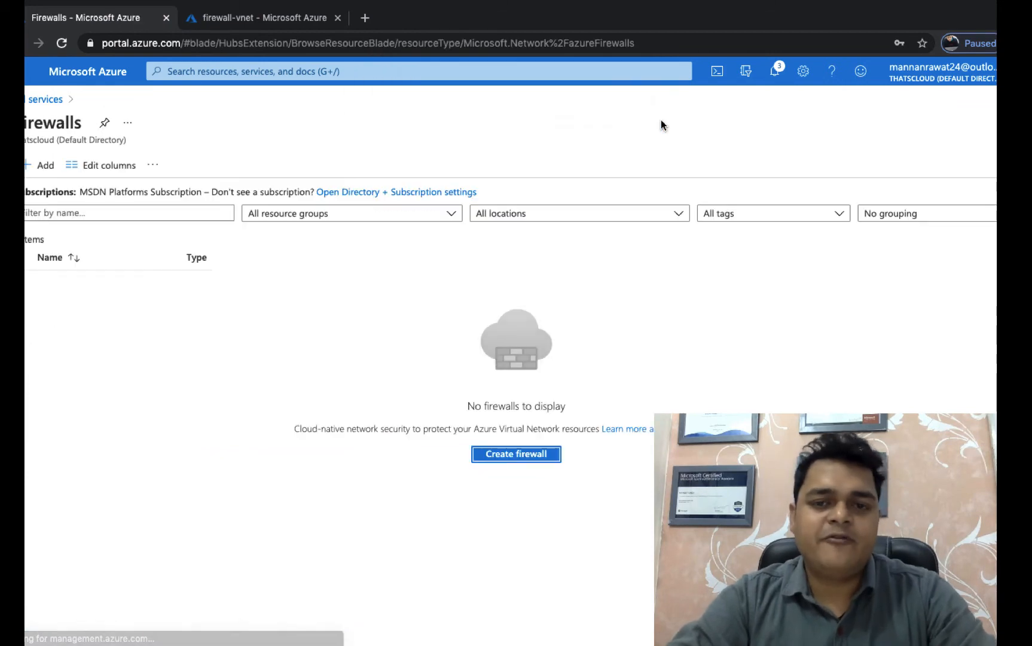
pyautogui.click(515, 453)
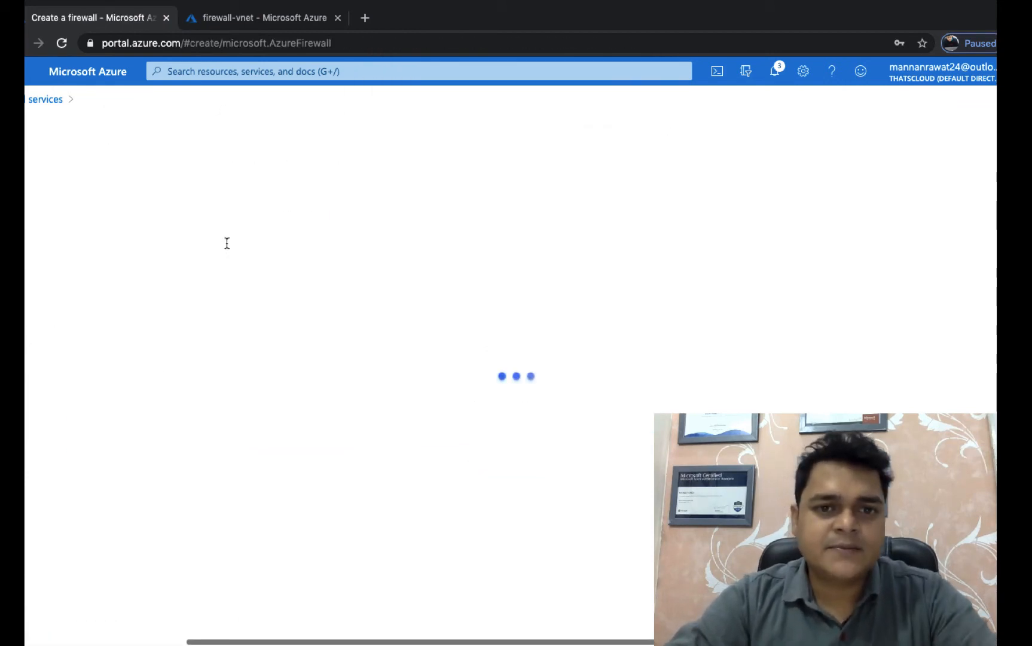
pyautogui.click(278, 334)
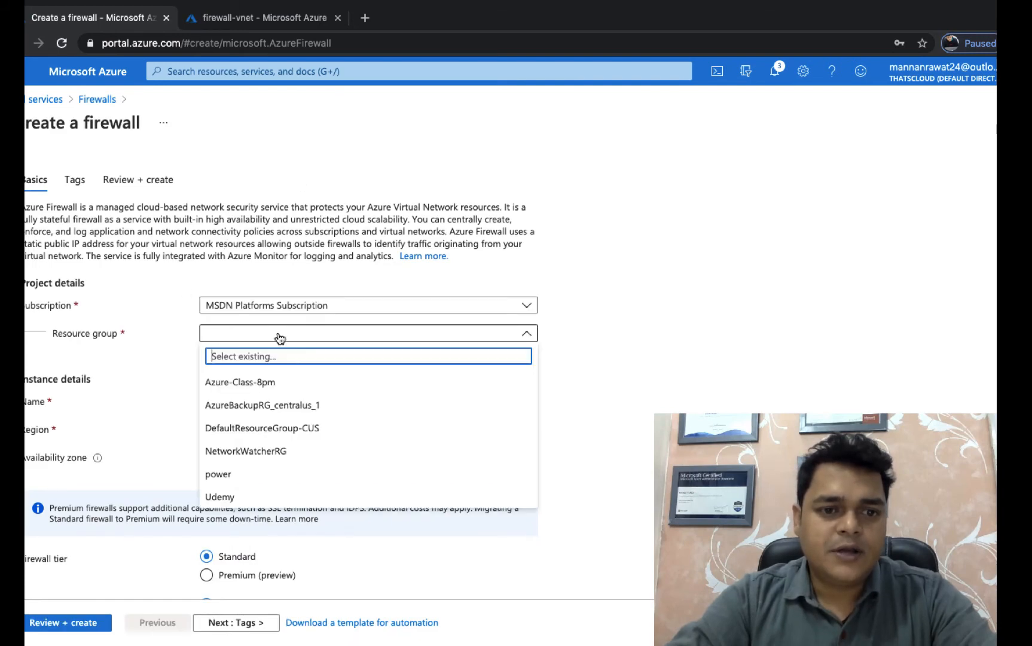
pyautogui.click(225, 474)
pyautogui.click(242, 402)
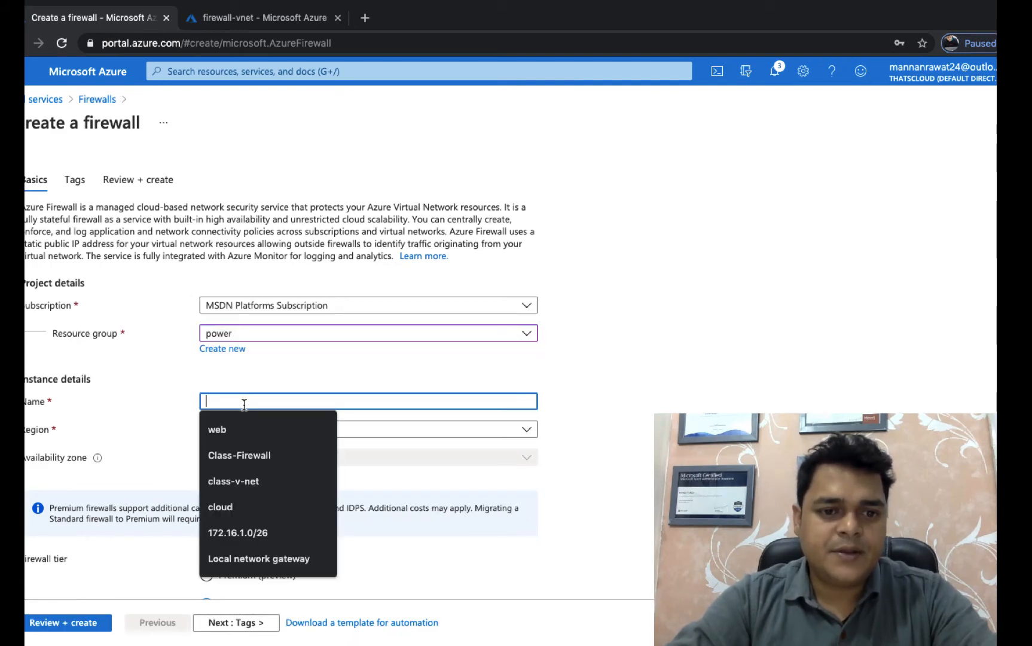
pyautogui.write('class-firewall')
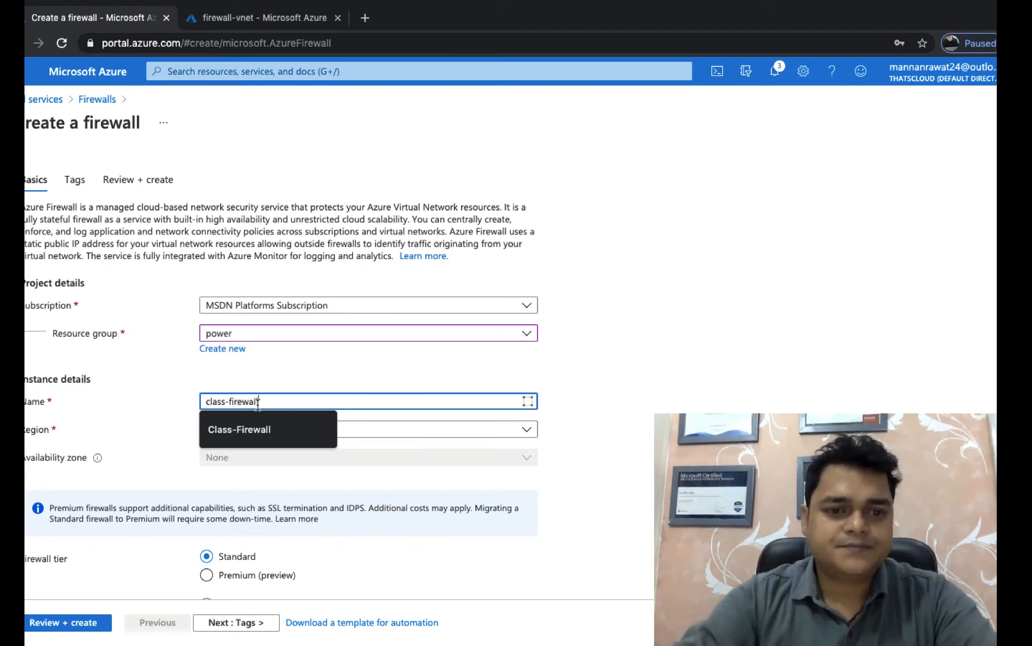
pyautogui.click(261, 430)
# Step: Set the region of Class-Firewall to Central US
pyautogui.scroll(-3, 286, 449)
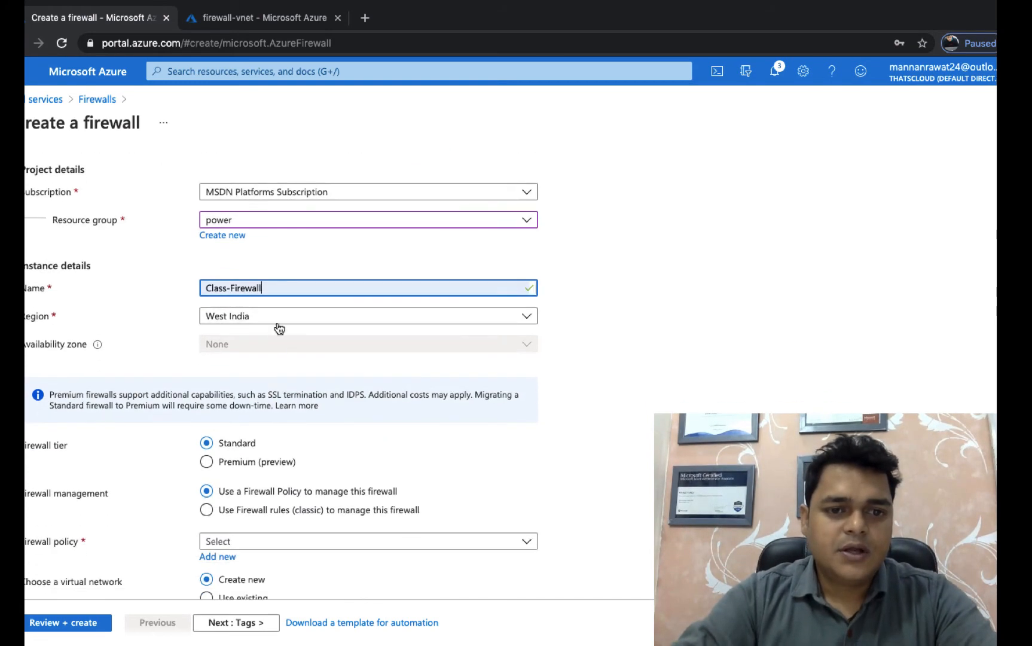
pyautogui.click(279, 319)
pyautogui.scroll(6, 239, 422)
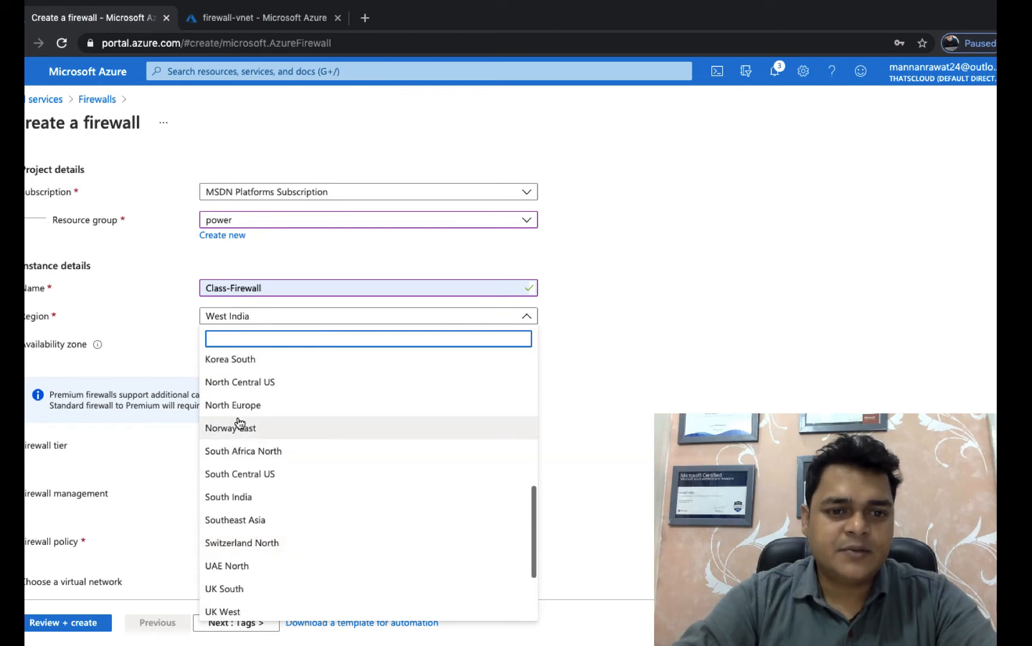
pyautogui.scroll(3, 238, 422)
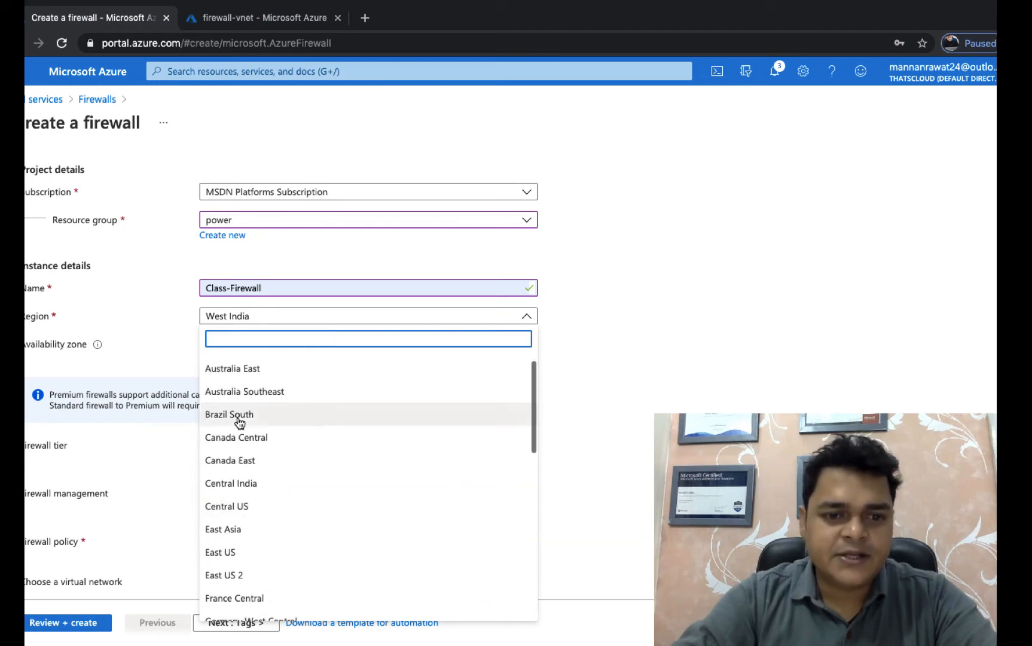
pyautogui.click(242, 507)
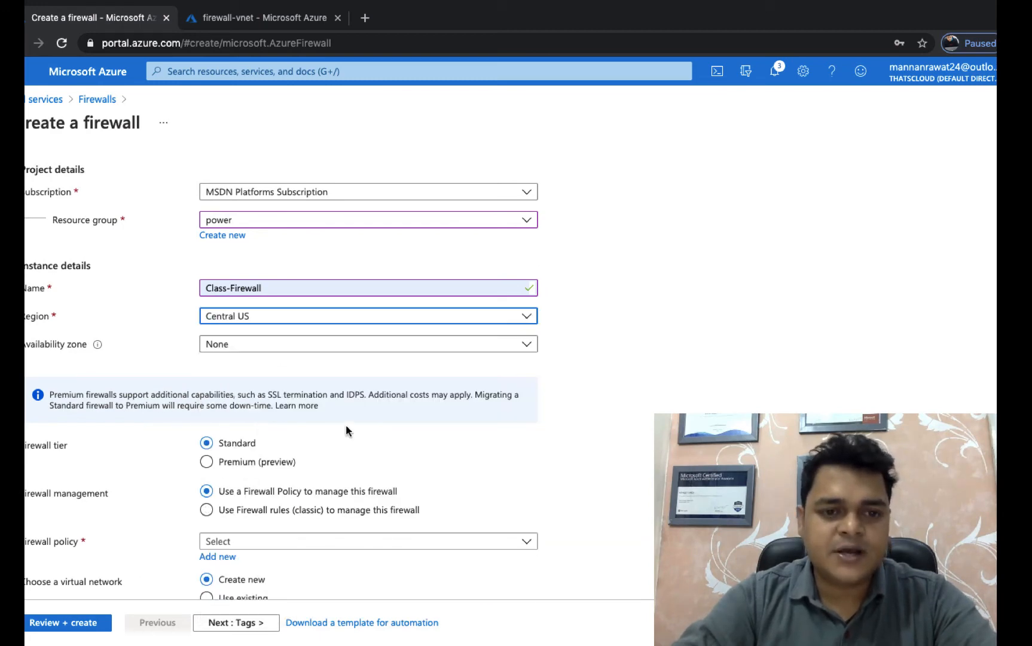
# Step: Manage Class-Firewall with classic firewall rules and place it in the existing virtual network firewall-vnet (power)
pyautogui.scroll(-3, 346, 425)
pyautogui.scroll(-2, 298, 186)
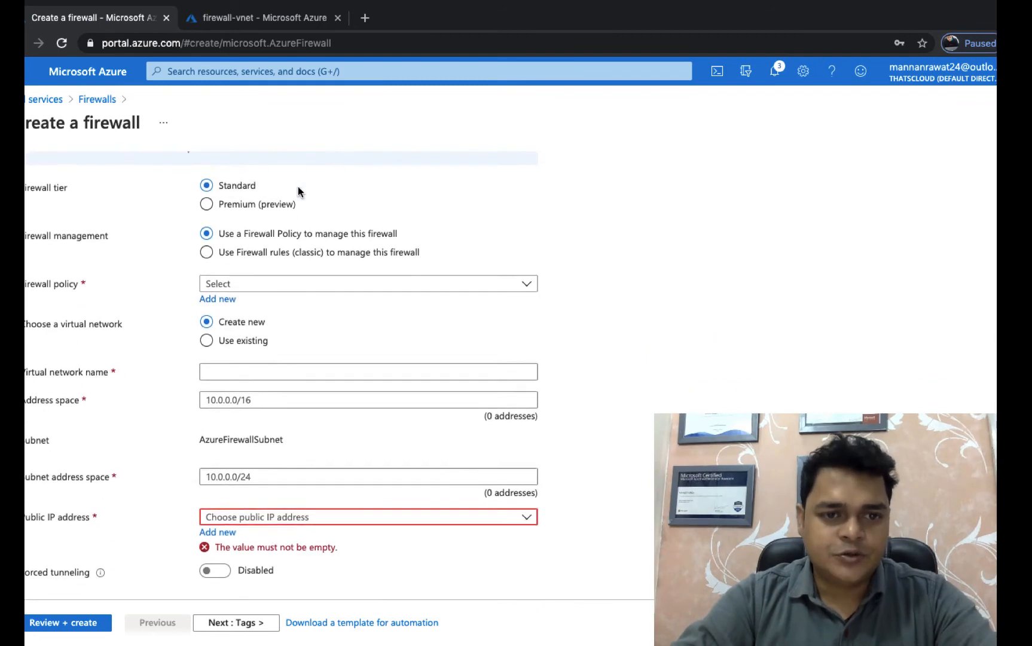
pyautogui.click(206, 252)
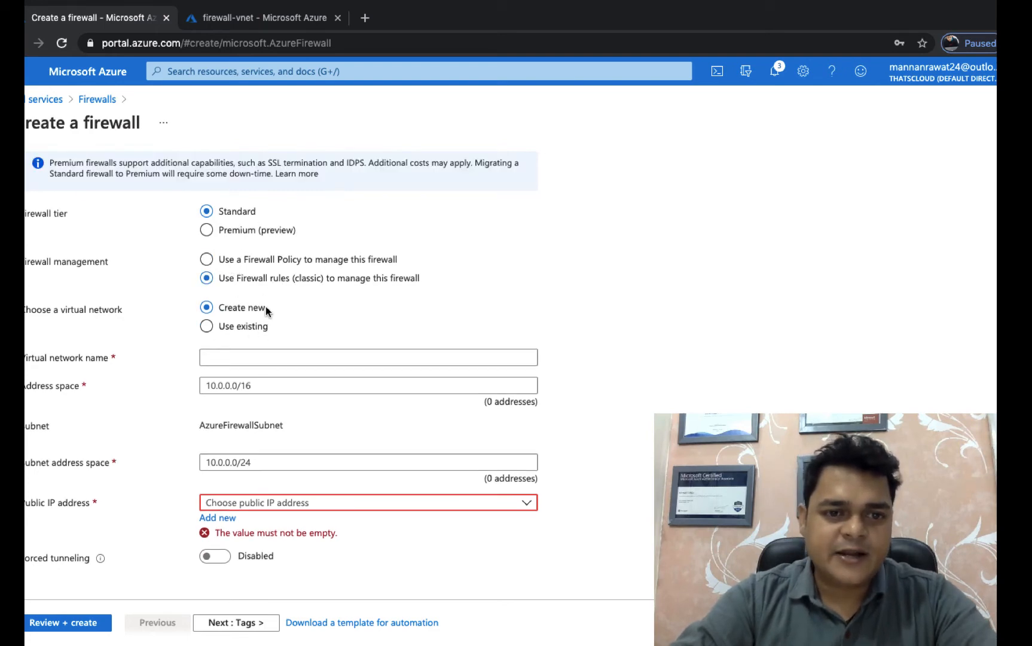
pyautogui.click(234, 329)
pyautogui.scroll(3, 208, 335)
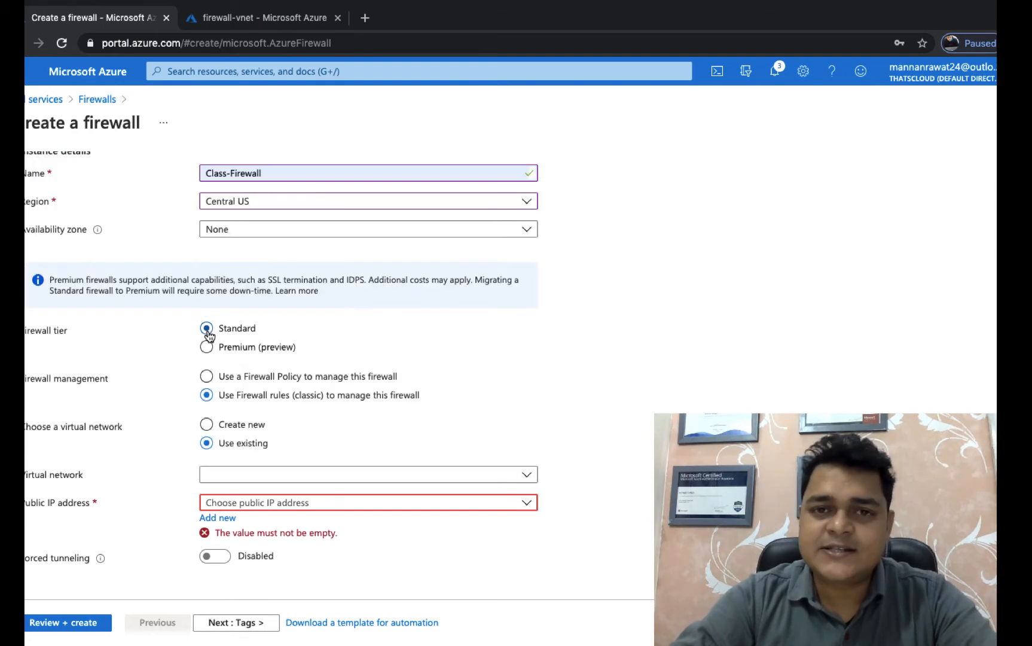
pyautogui.click(289, 473)
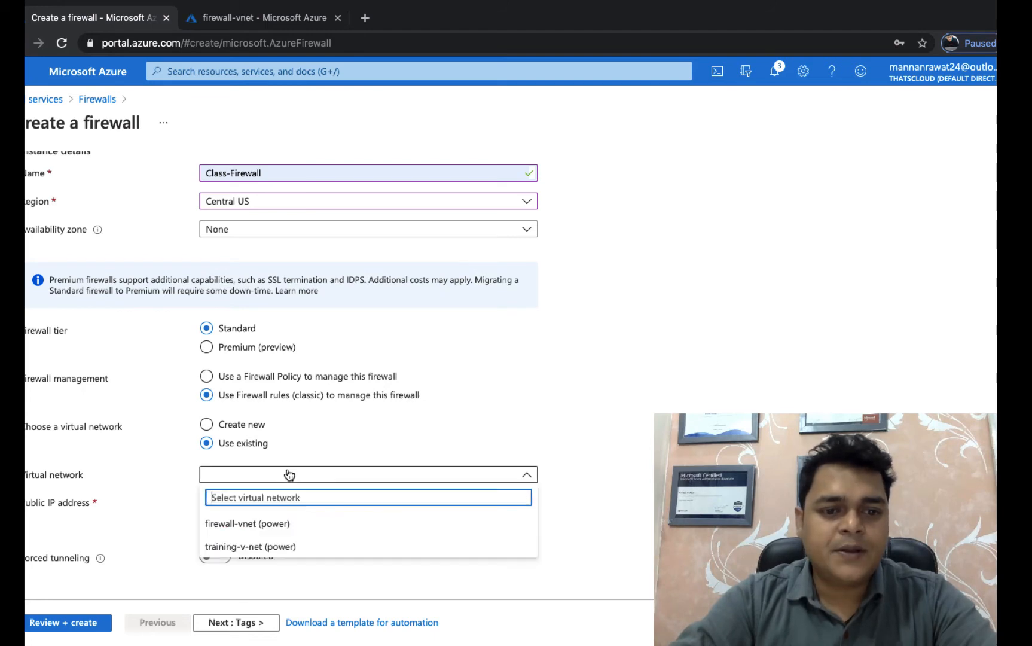
pyautogui.click(256, 525)
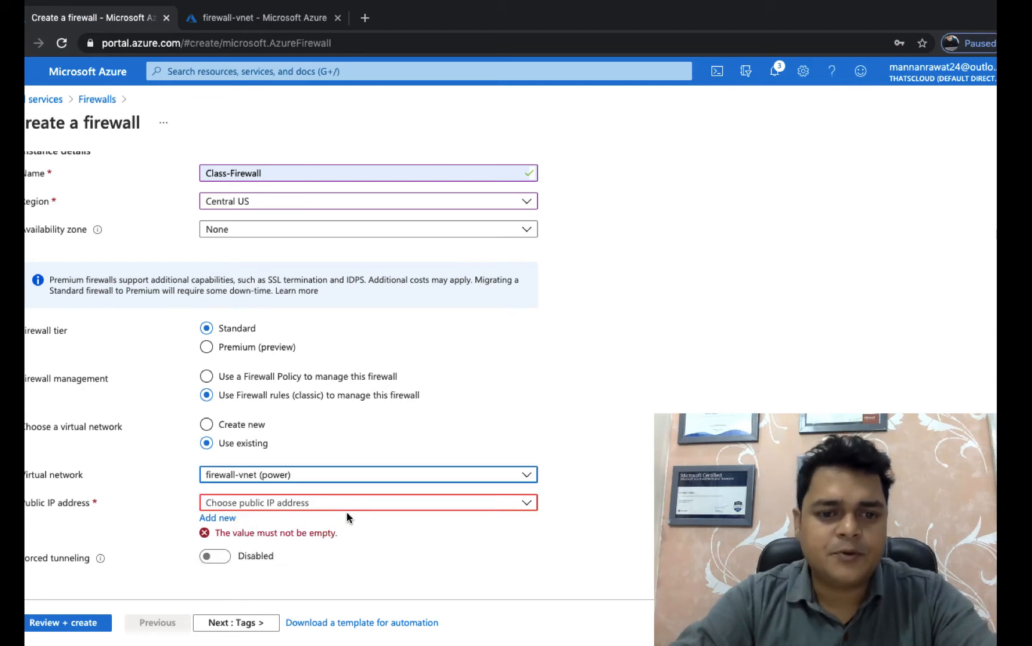
# Step: Add a new public IP address named firewall-pub-ip to the firewall, and validate and deploy the firewall
pyautogui.click(217, 519)
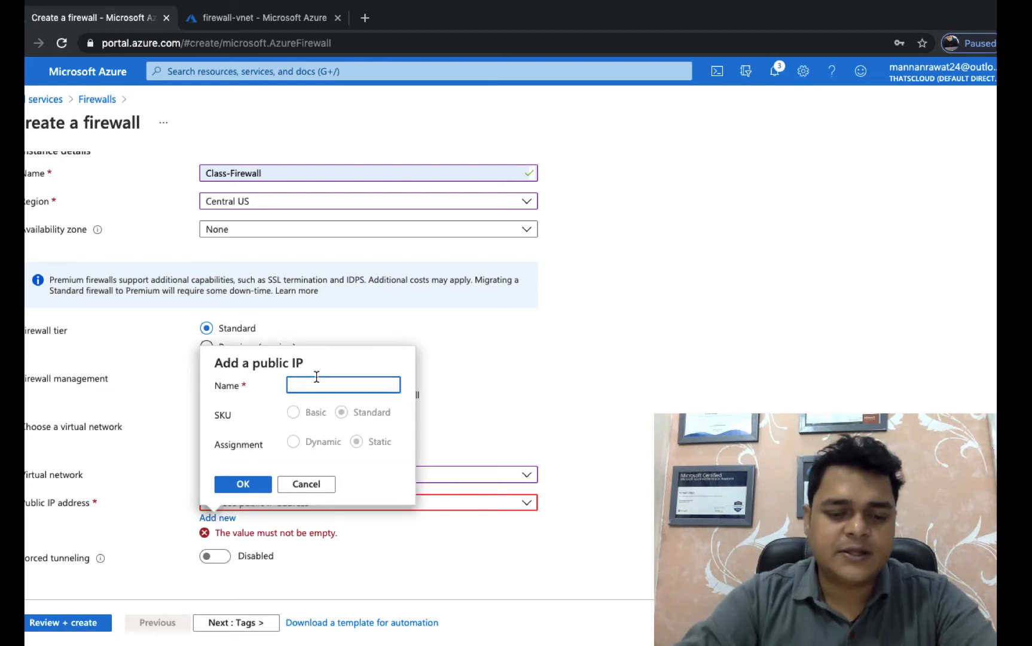
pyautogui.write('fire')
pyautogui.write('wall')
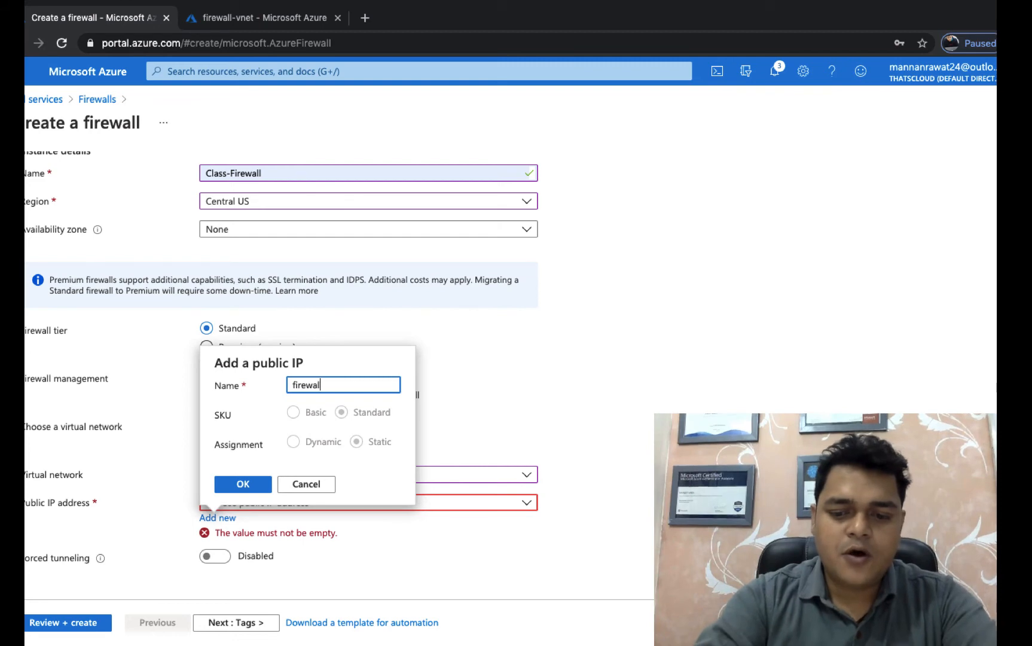
pyautogui.write('-pub-ip')
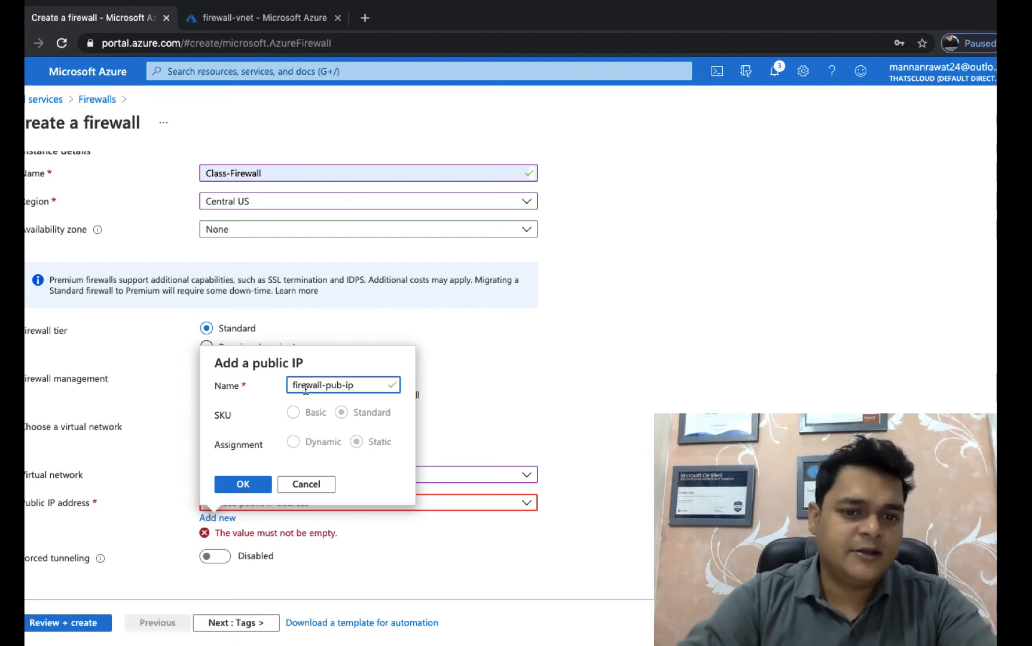
pyautogui.click(245, 485)
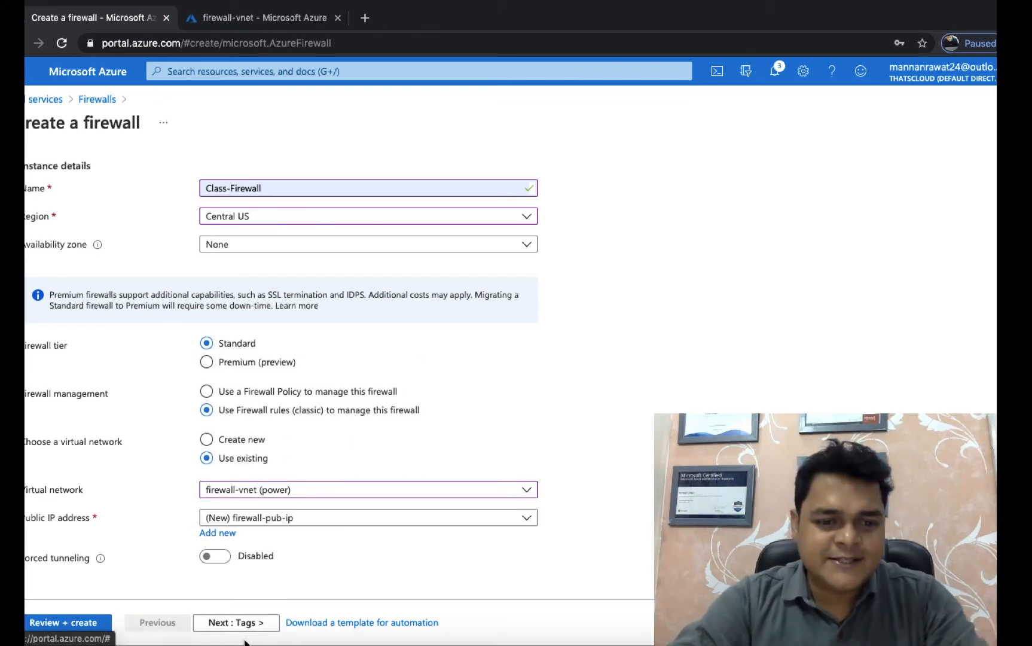
pyautogui.click(71, 625)
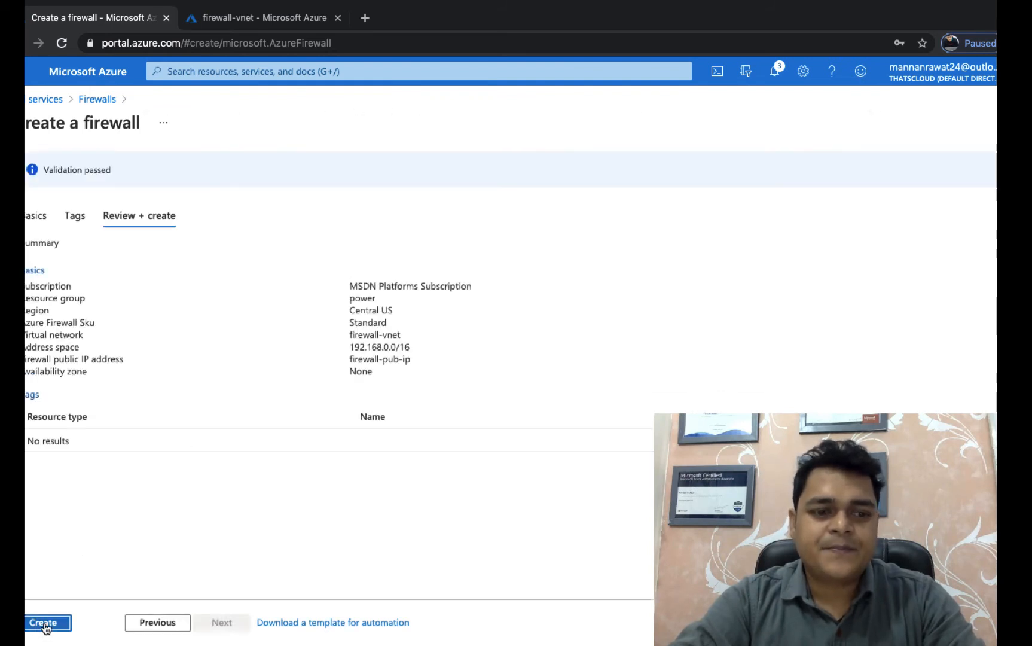
pyautogui.click(43, 624)
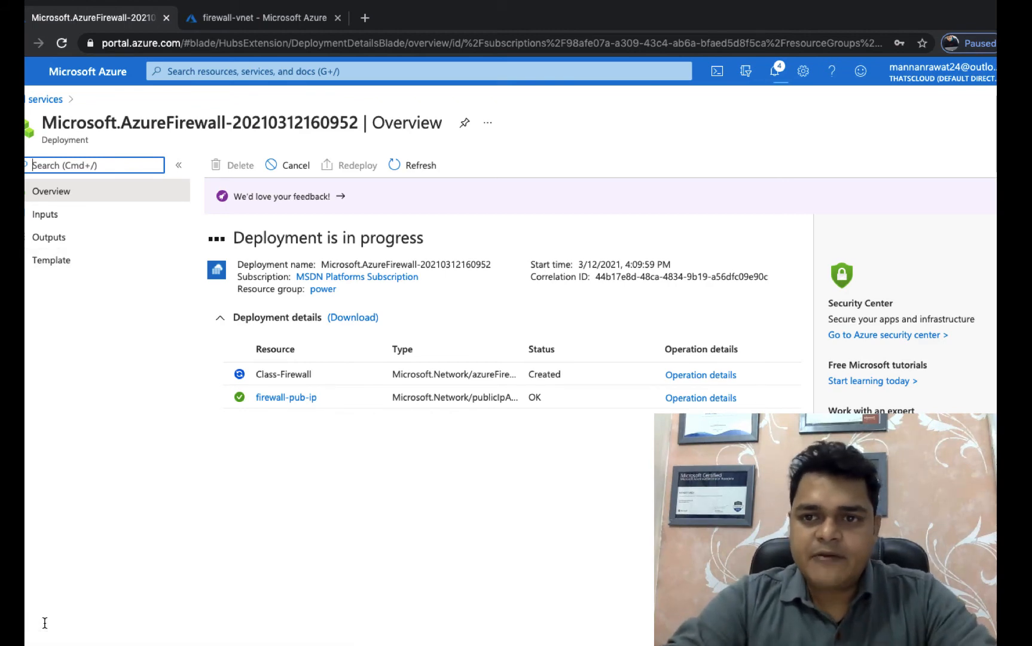
# Step: In the firewall-vnet browser tab, go to the virtual machines and open the networking settings of the web VM
pyautogui.click(266, 28)
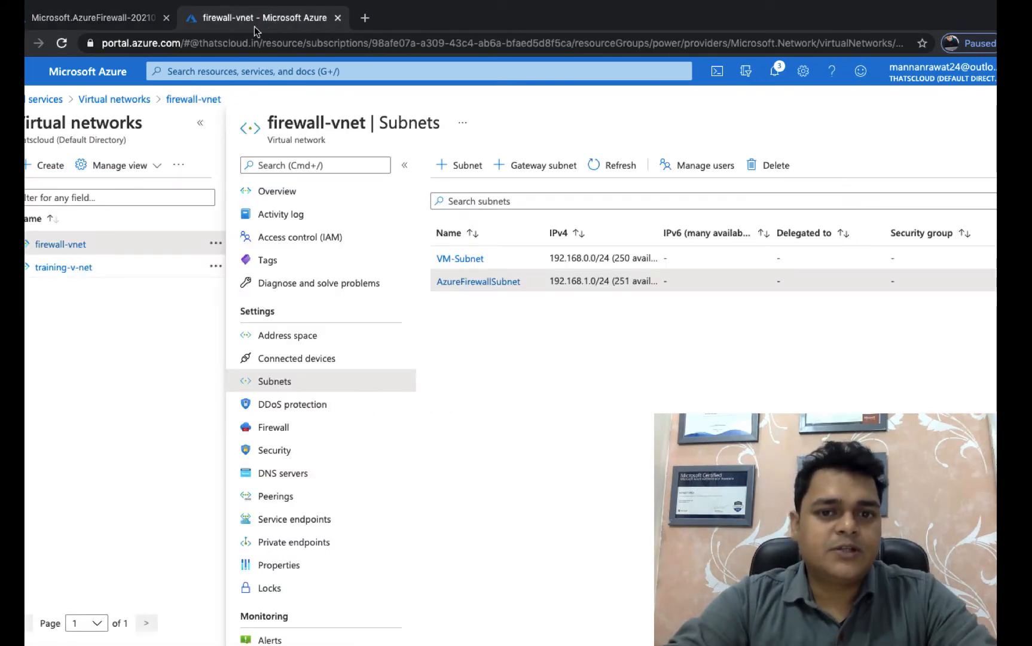
pyautogui.click(48, 110)
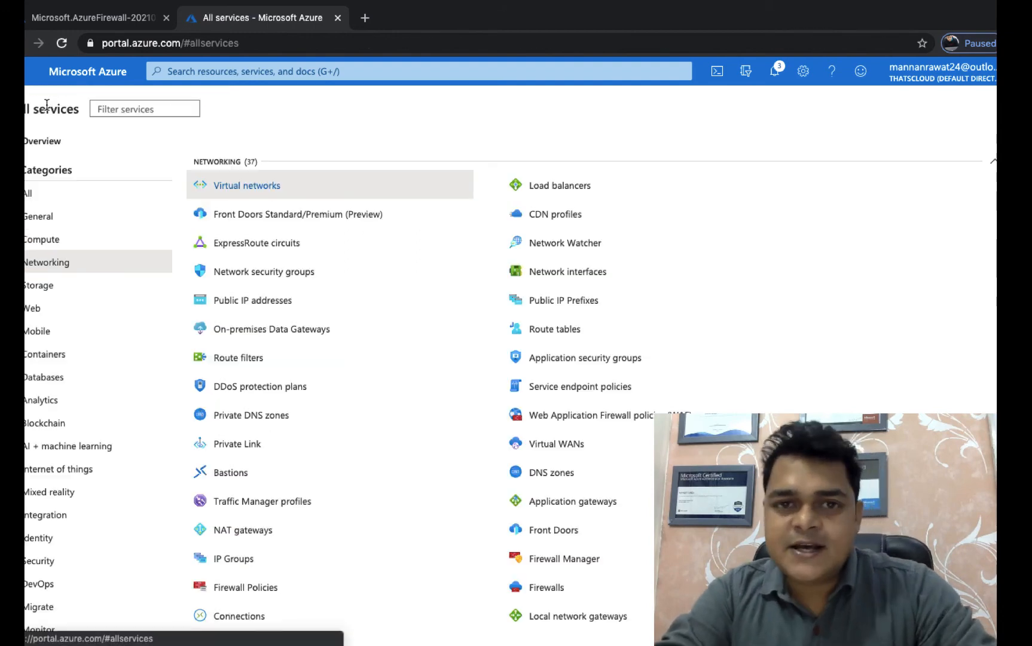
pyautogui.click(58, 241)
pyautogui.click(238, 186)
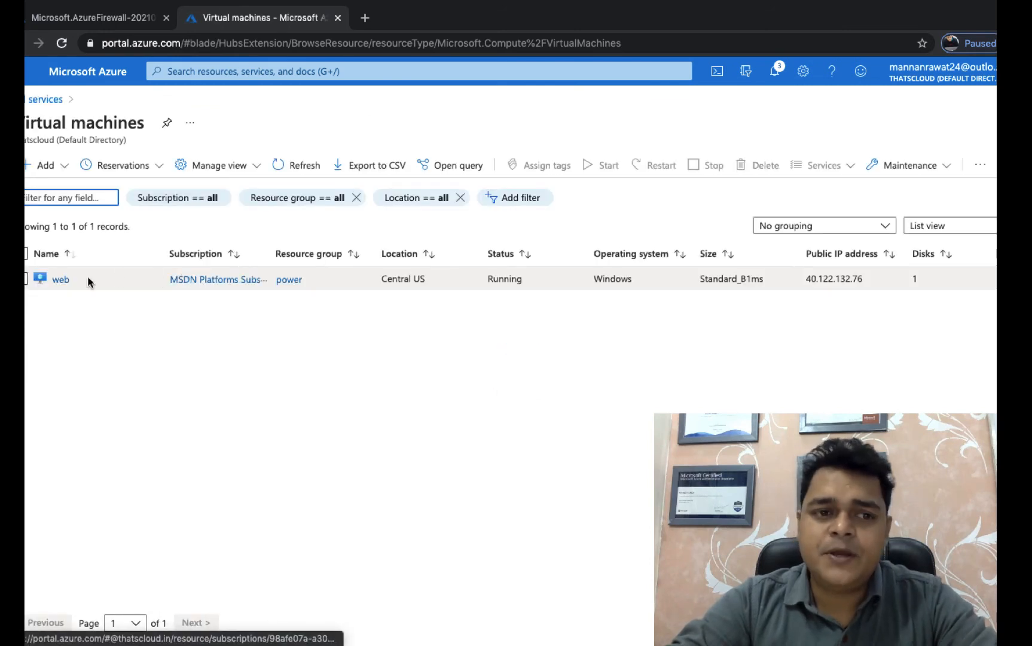
pyautogui.click(60, 279)
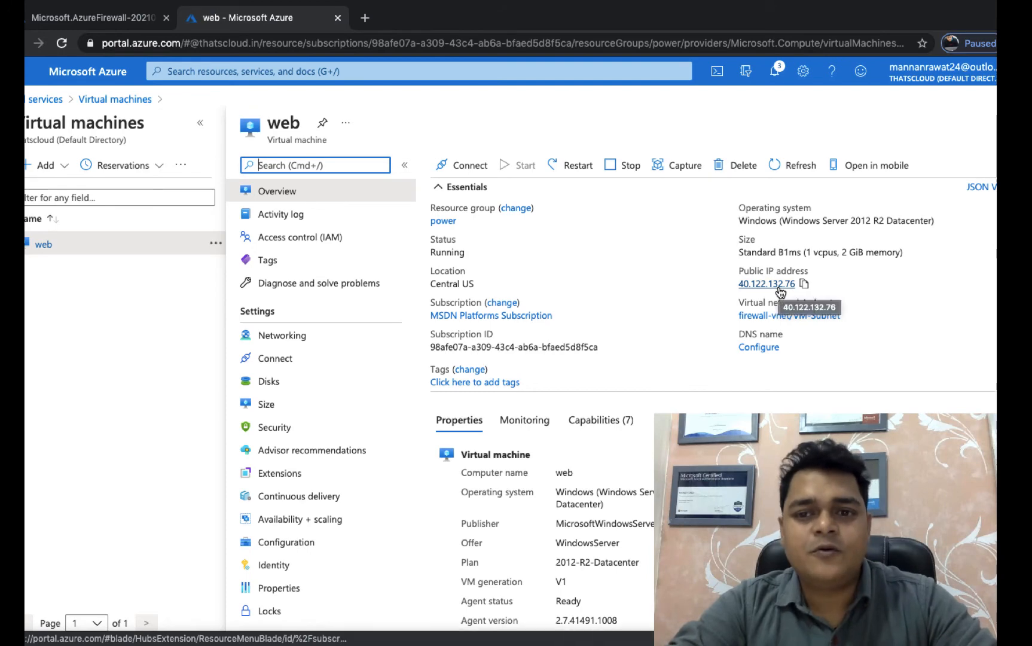
pyautogui.click(271, 339)
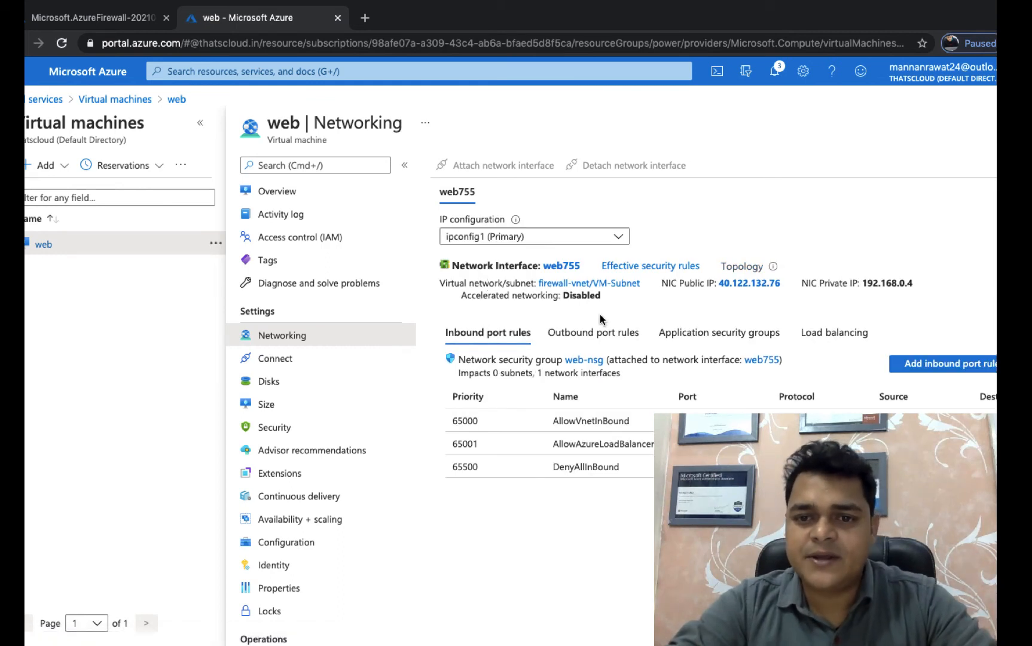
# Step: Dissociate the public IP address web-ip from the web VM's network interface web755
pyautogui.click(745, 284)
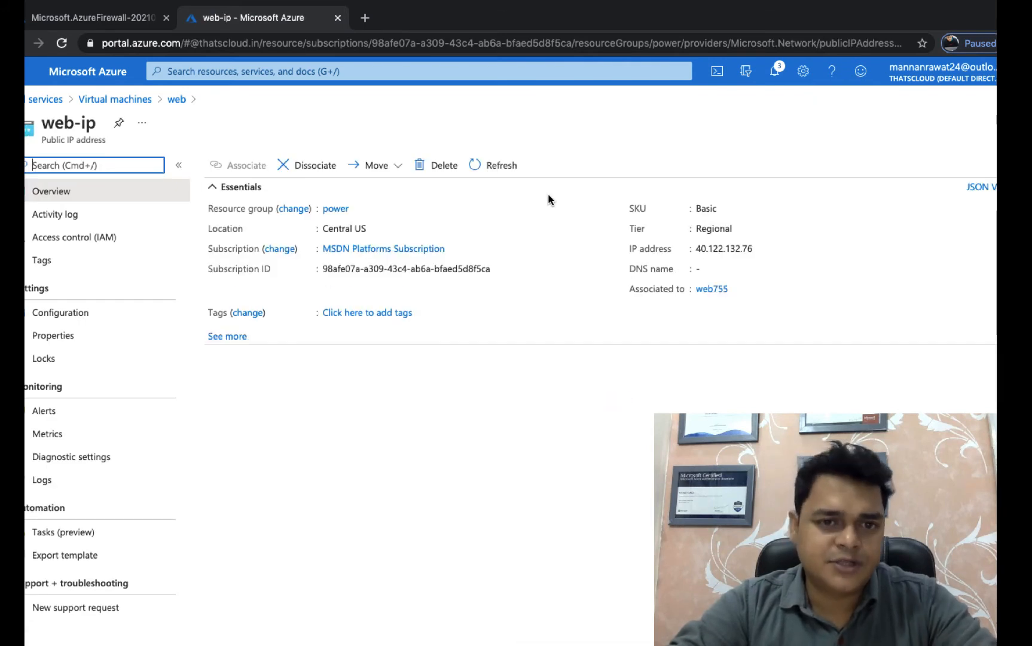
pyautogui.click(312, 167)
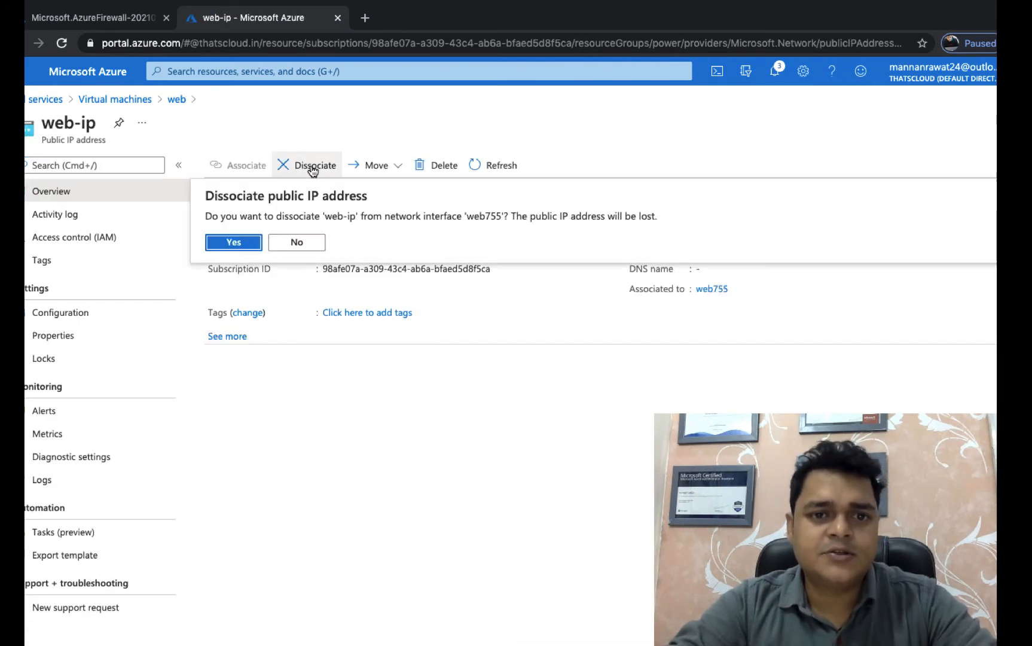
pyautogui.click(232, 241)
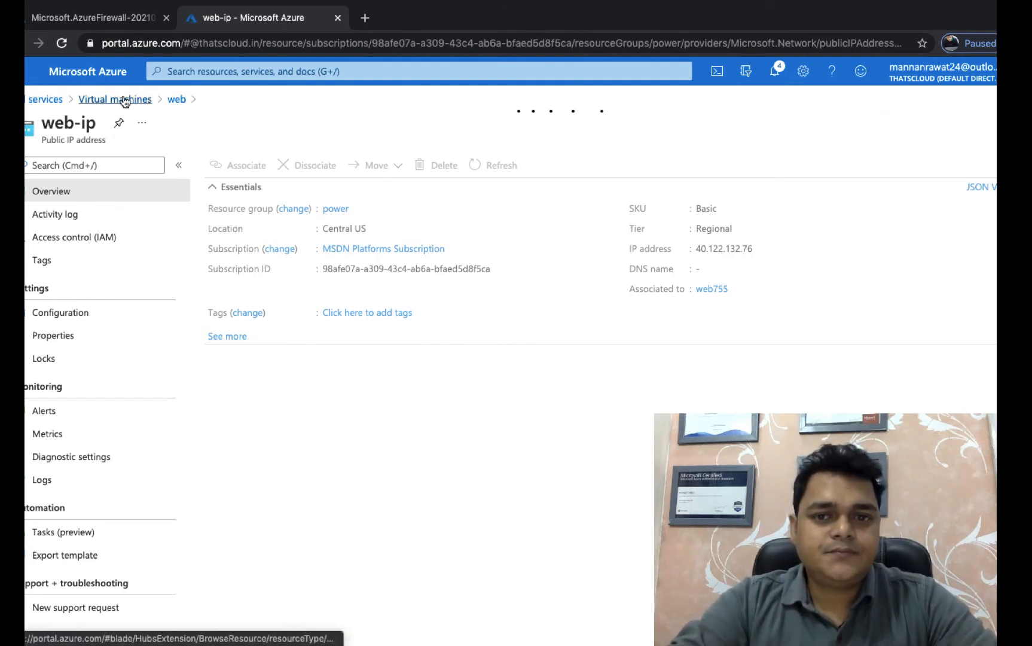
# Step: Check the notifications for the network interface update and the progress of the Azure Firewall deployment
pyautogui.click(777, 71)
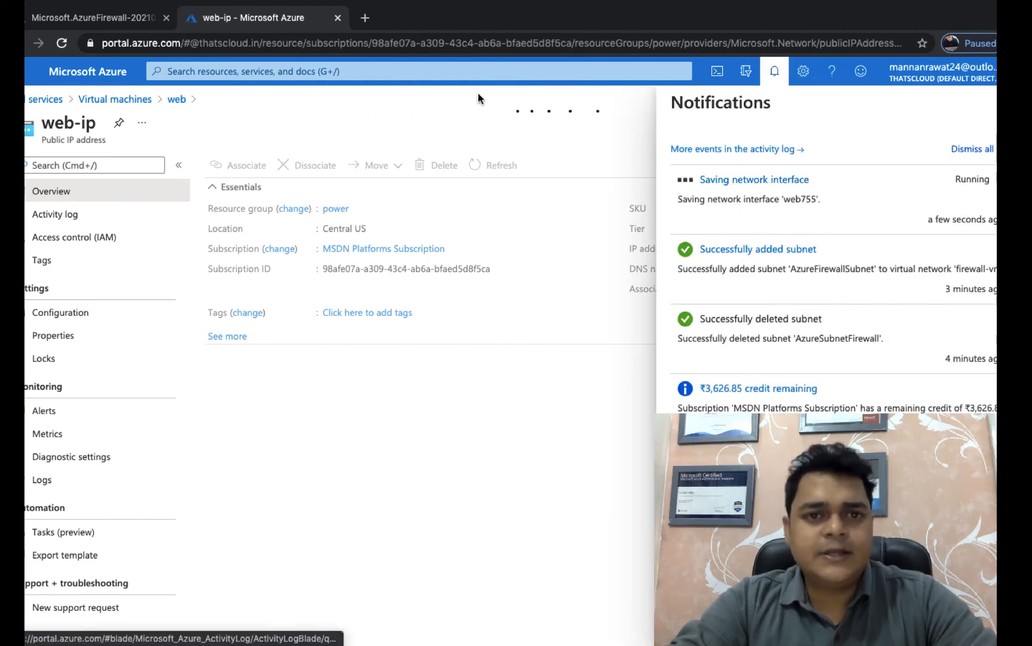
pyautogui.click(112, 23)
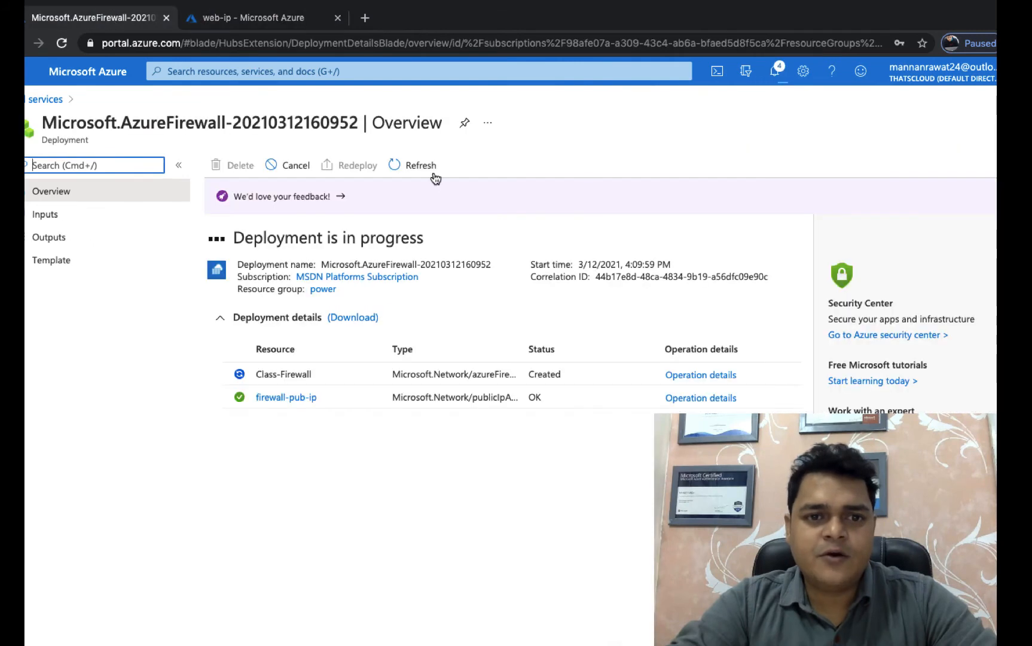
pyautogui.click(776, 78)
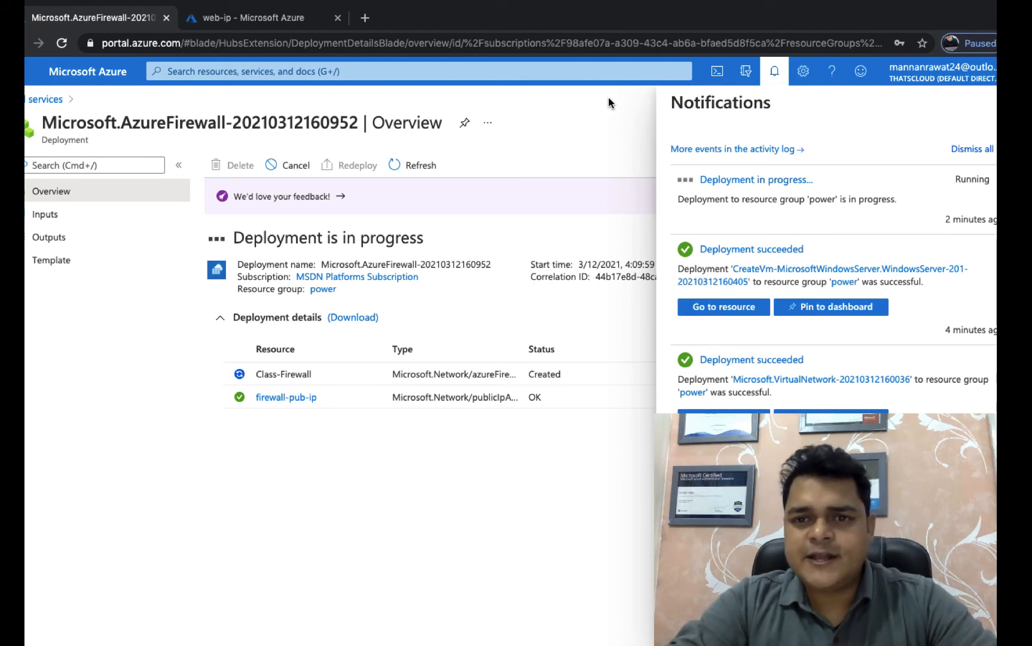
pyautogui.hotkey('ctrl', 'Left')
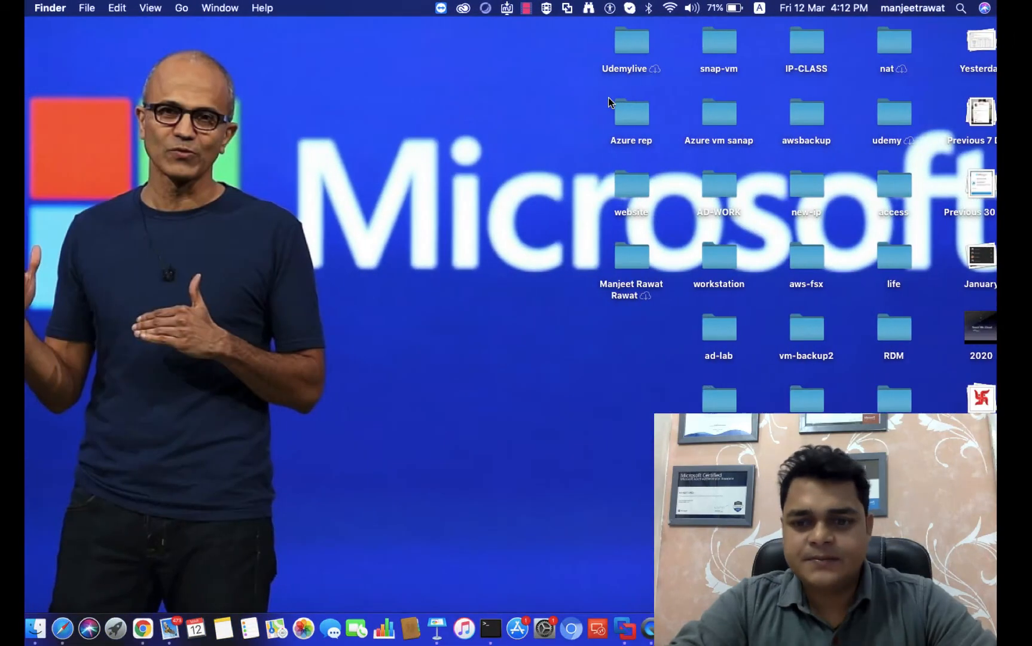
pyautogui.rightClick(939, 628)
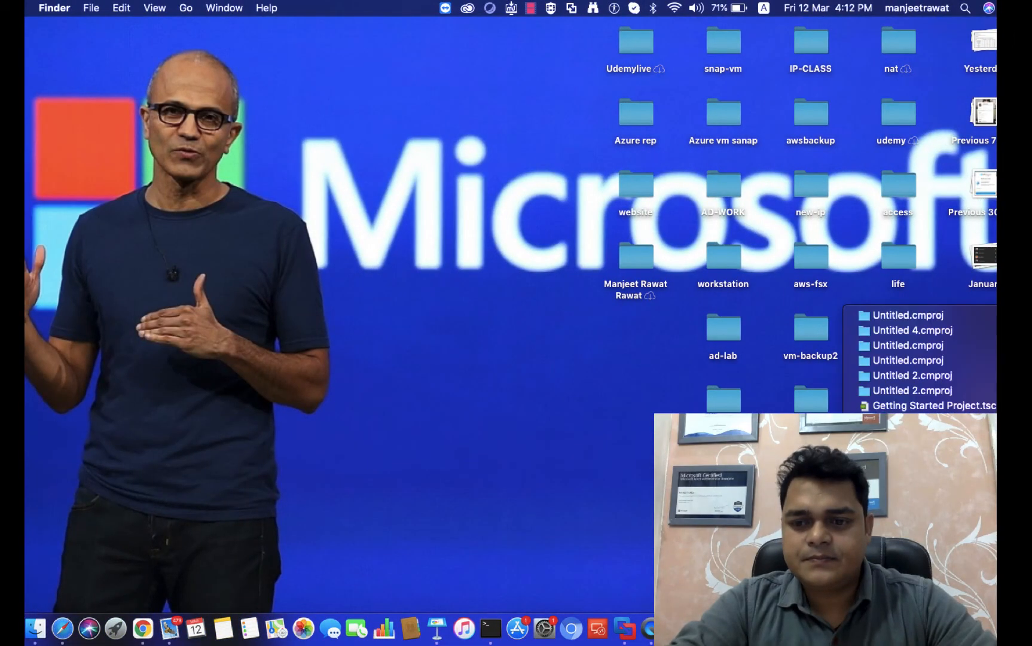
pyautogui.click(908, 315)
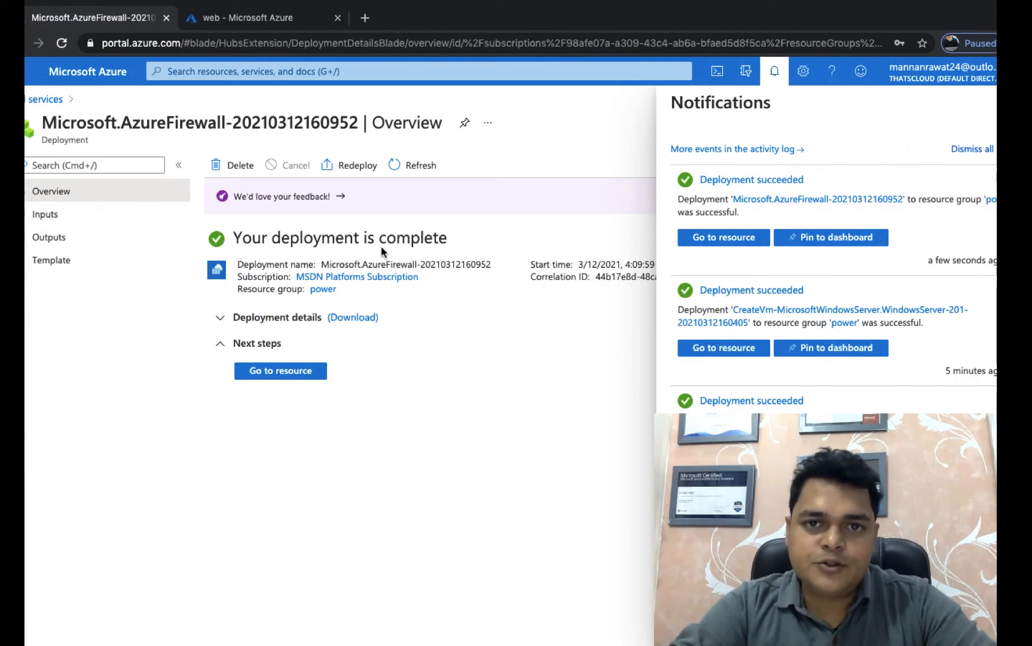
# Step: Review the public and private IP addresses of the web VM on its overview page
pyautogui.click(239, 16)
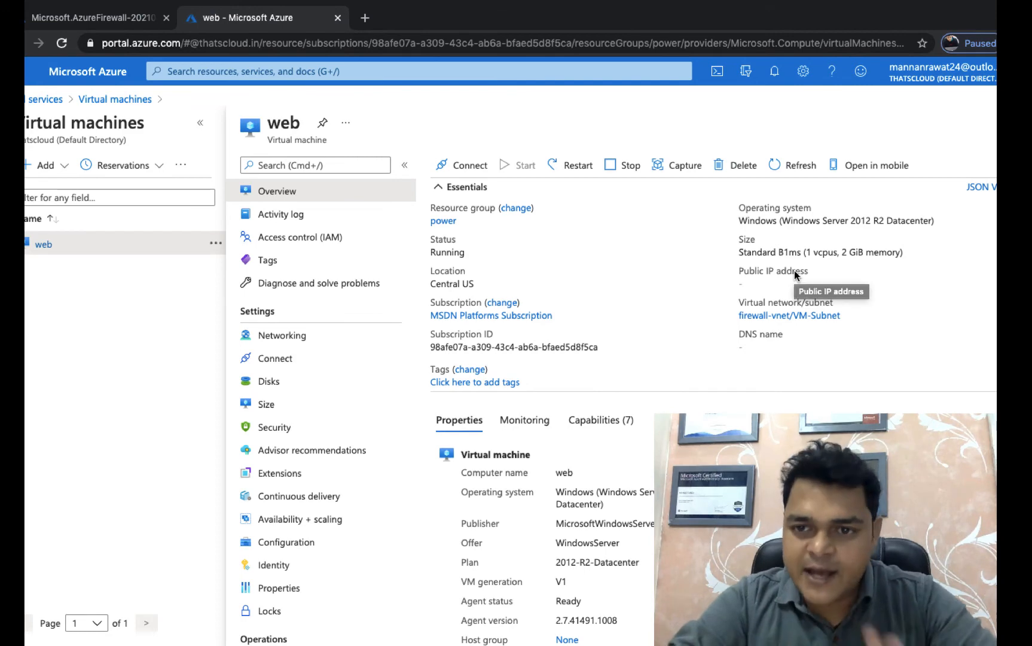
pyautogui.scroll(-3, 879, 370)
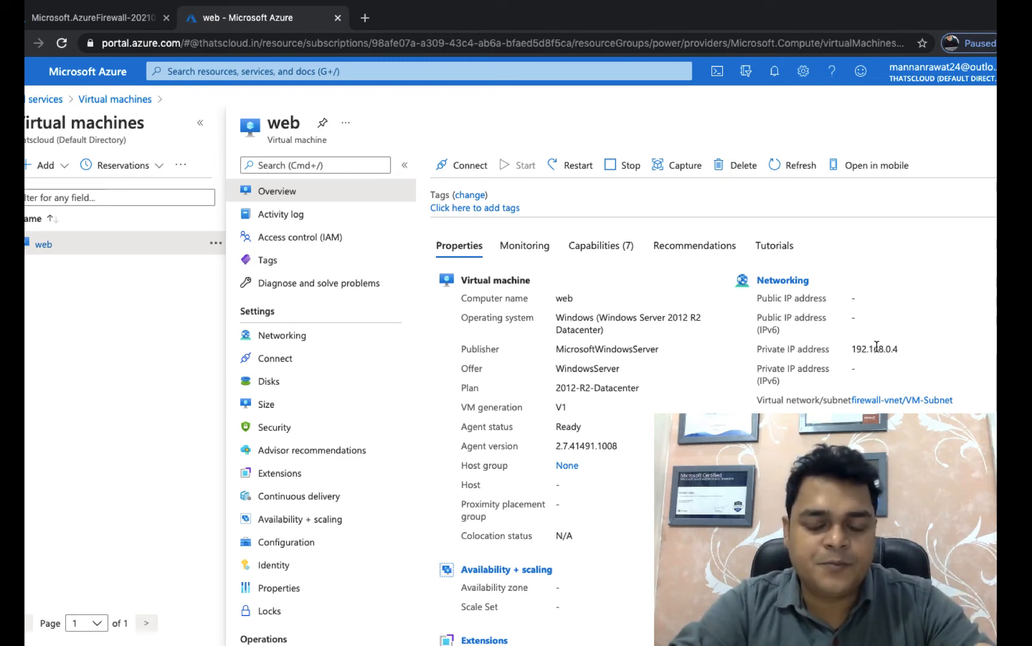
pyautogui.scroll(3, 876, 347)
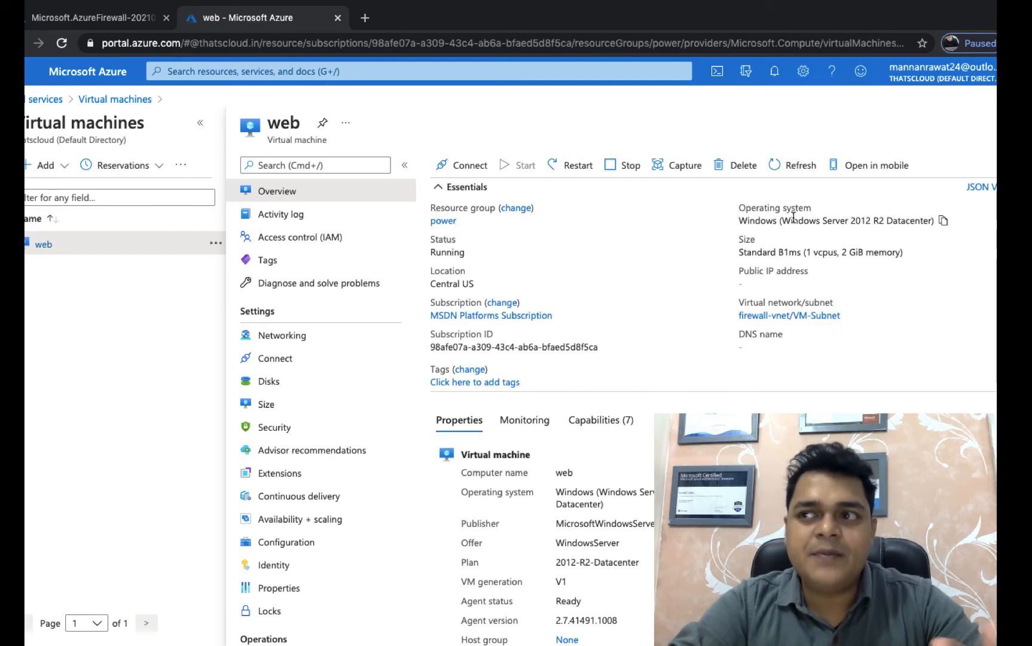
pyautogui.hotkey('ctrl', 'Right')
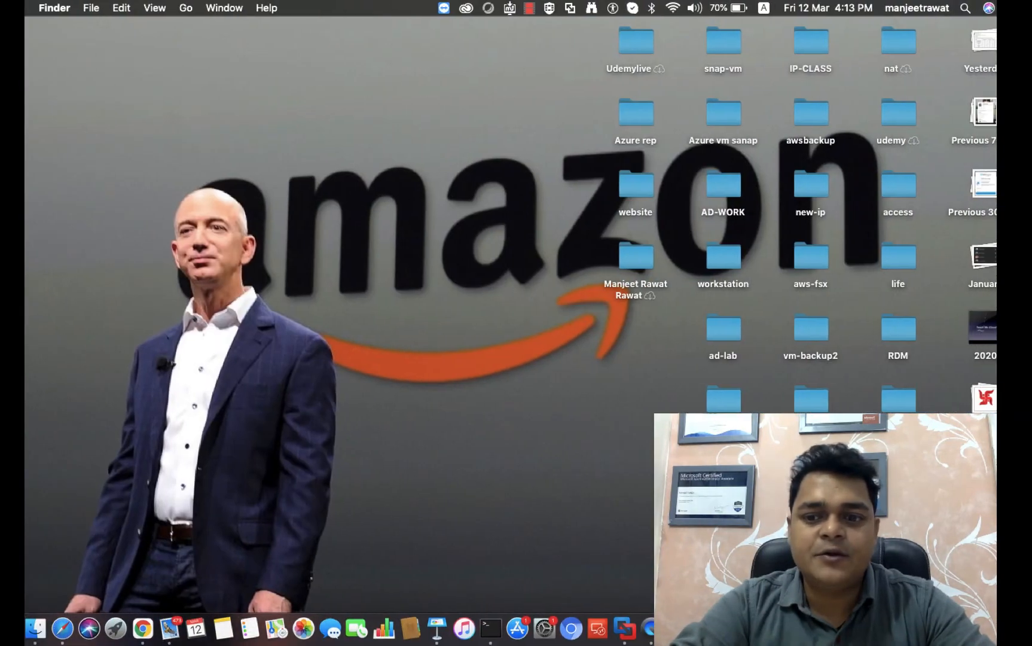
pyautogui.rightClick(936, 628)
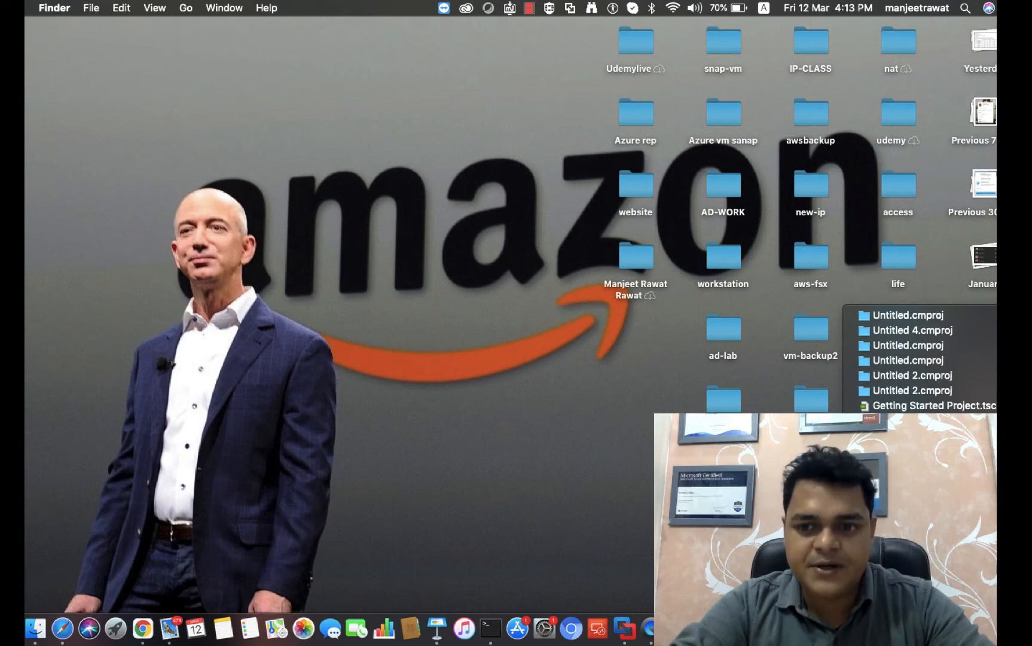
pyautogui.hotkey('ctrl', 'Right')
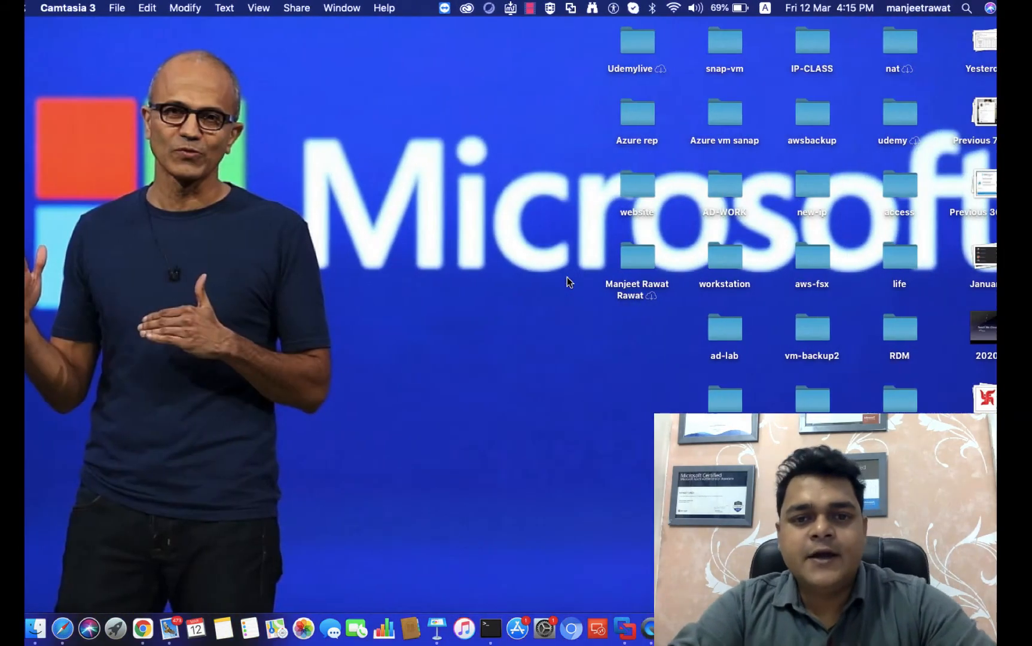
pyautogui.hotkey('ctrl', 'Left')
pyautogui.hotkey('ctrl', 'Left')
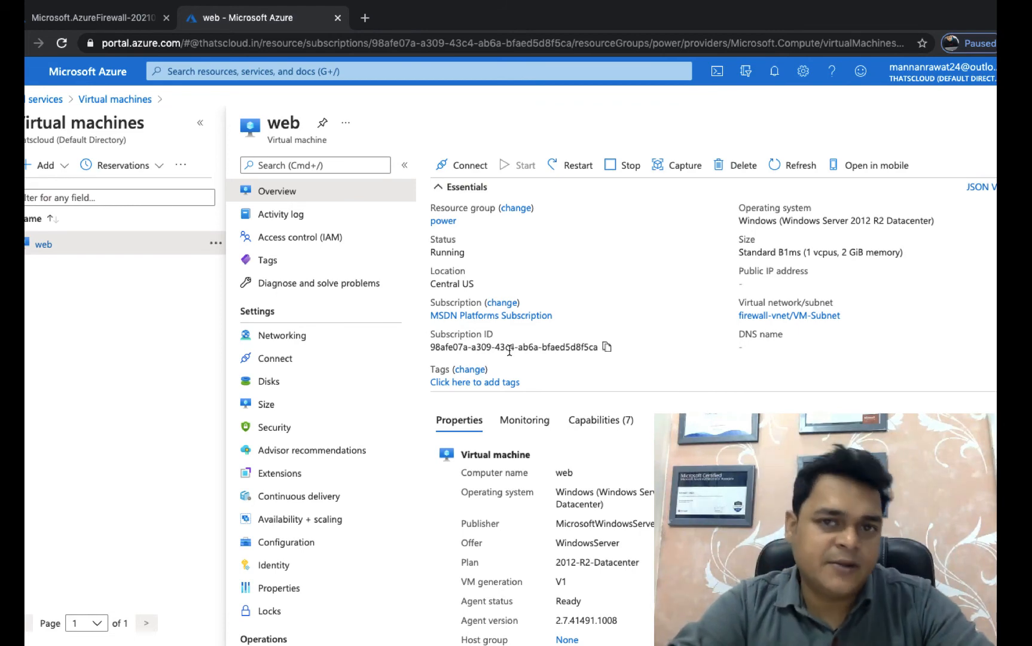
# Step: Open the deployed Class-Firewall resource and copy the IP address of firewall-pub-ip from its public IP configuration
pyautogui.click(105, 18)
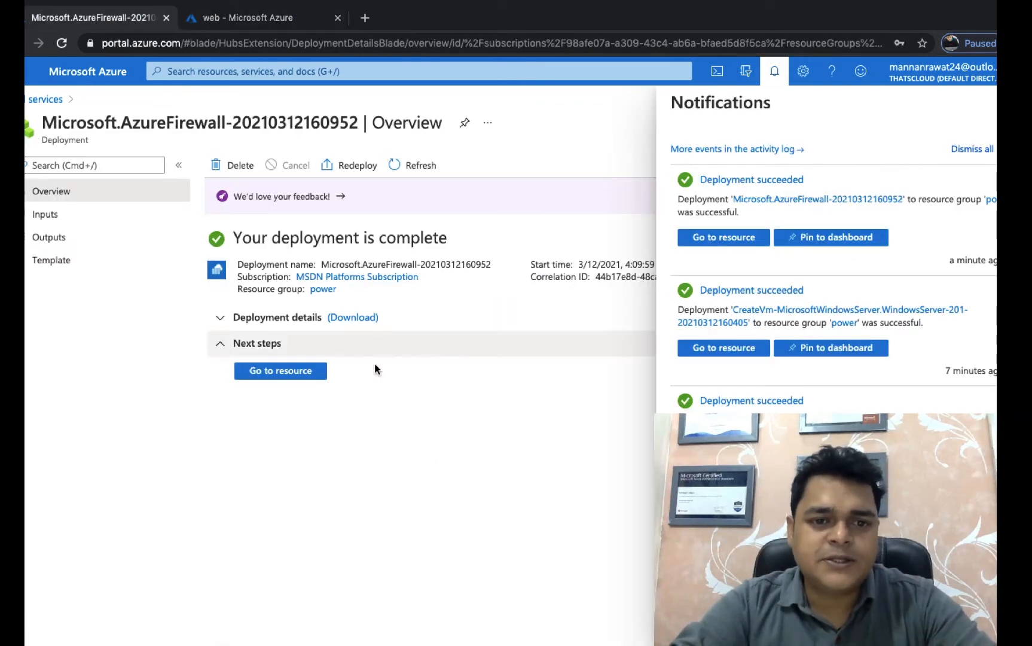
pyautogui.click(283, 370)
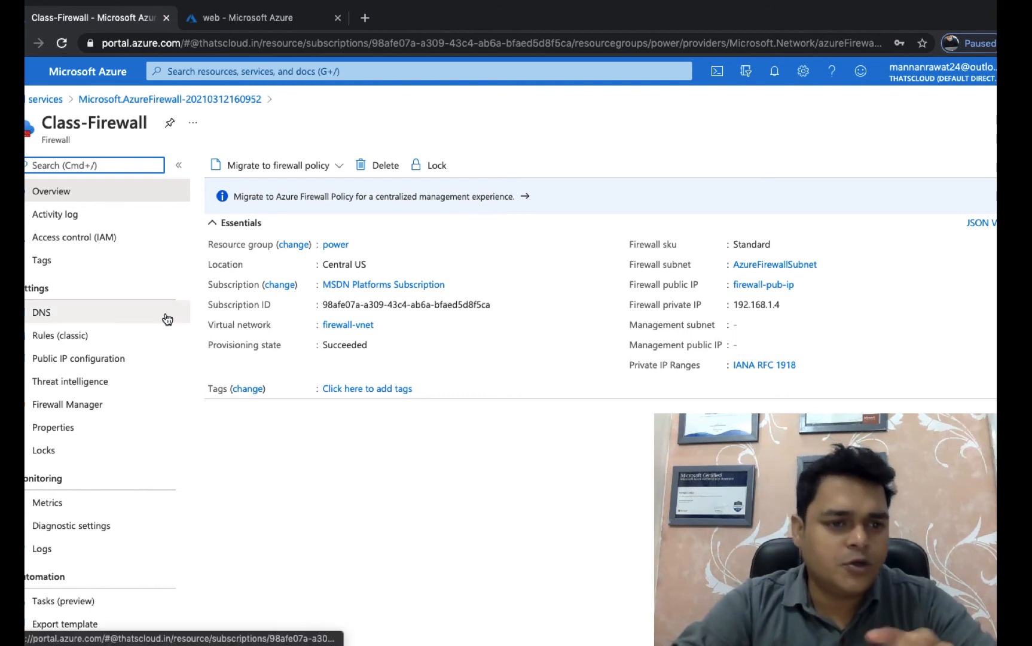
pyautogui.click(78, 362)
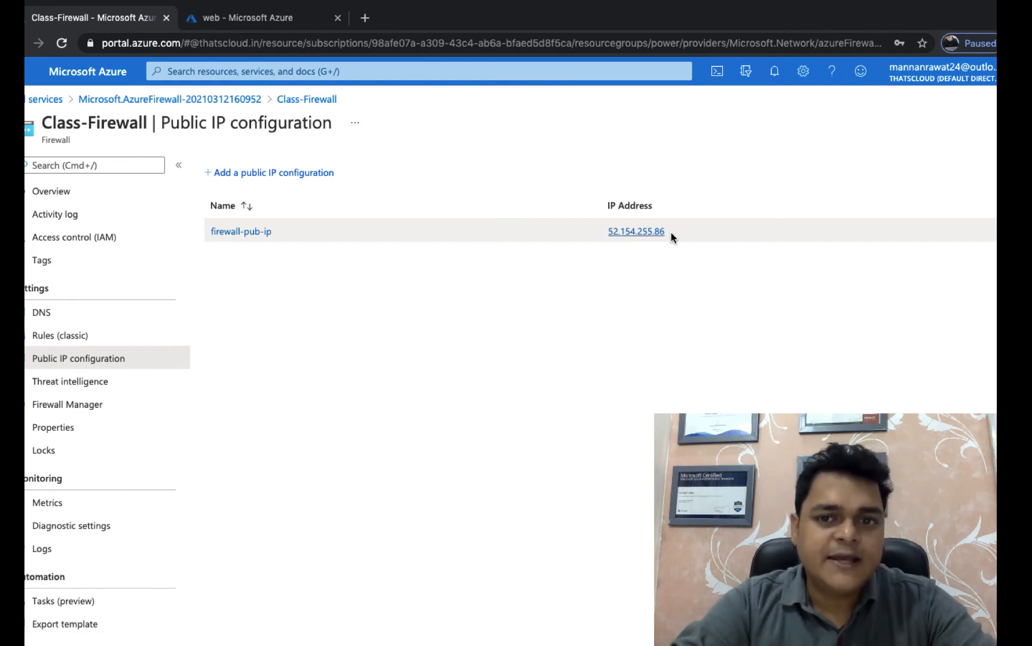
pyautogui.moveTo(607, 227); pyautogui.dragTo(665, 232)
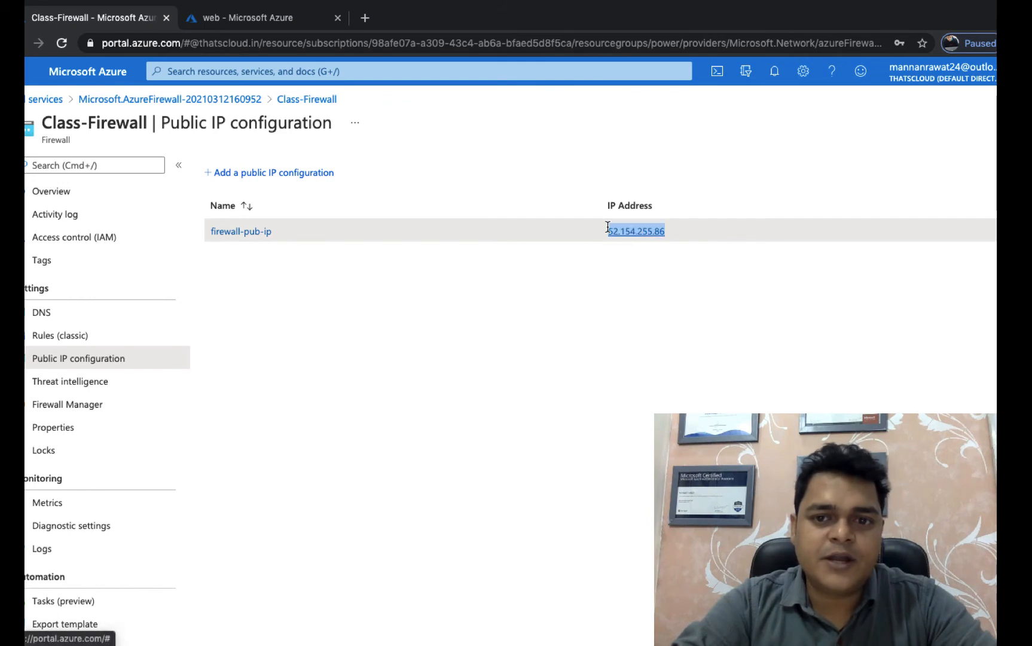
pyautogui.rightClick(626, 231)
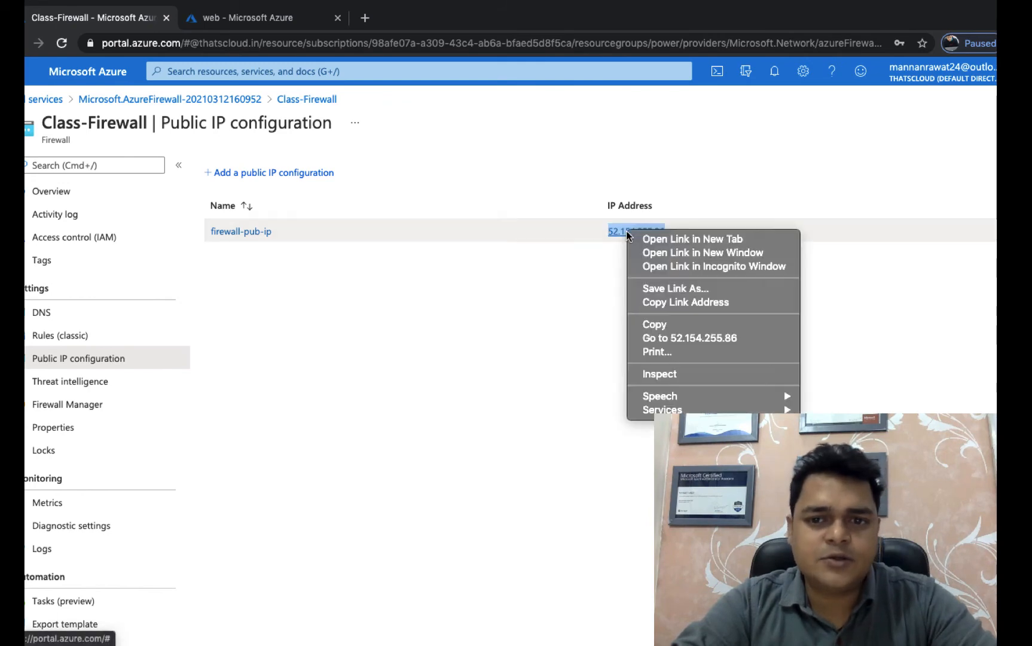
pyautogui.click(658, 327)
# Step: Switch to Microsoft Remote Desktop and bring up its list of saved desktops
pyautogui.hotkey('ctrl', 'Left')
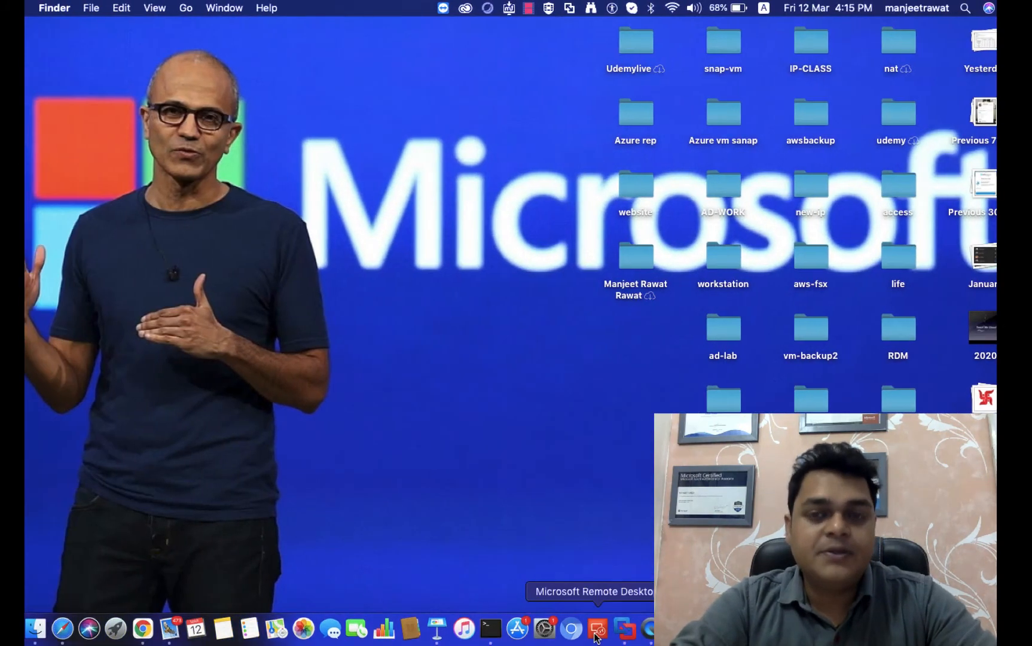
pyautogui.rightClick(596, 634)
pyautogui.click(539, 517)
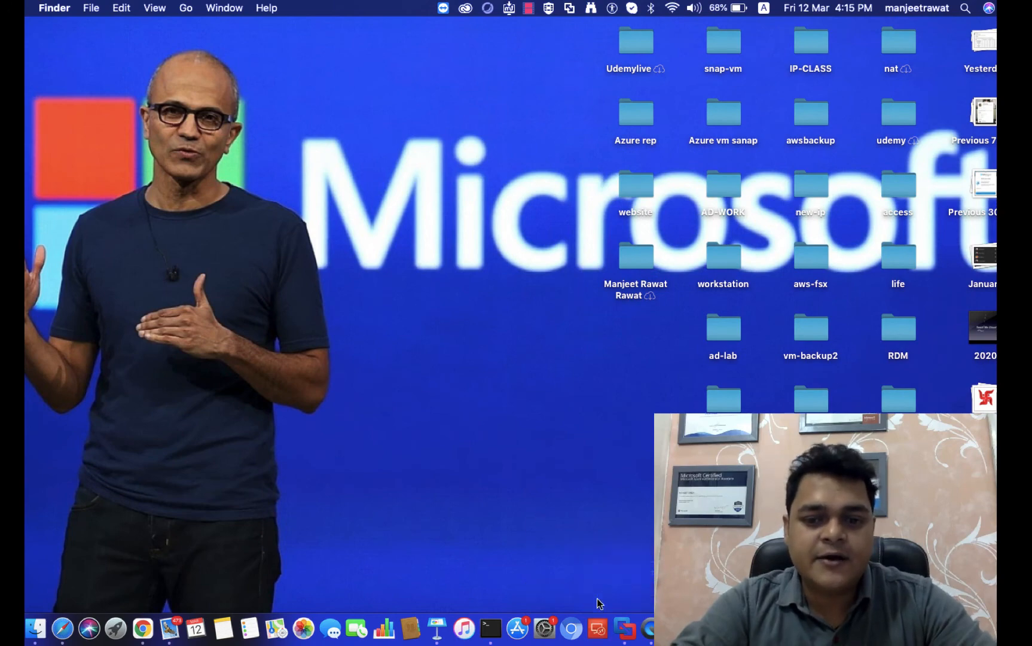
pyautogui.rightClick(600, 632)
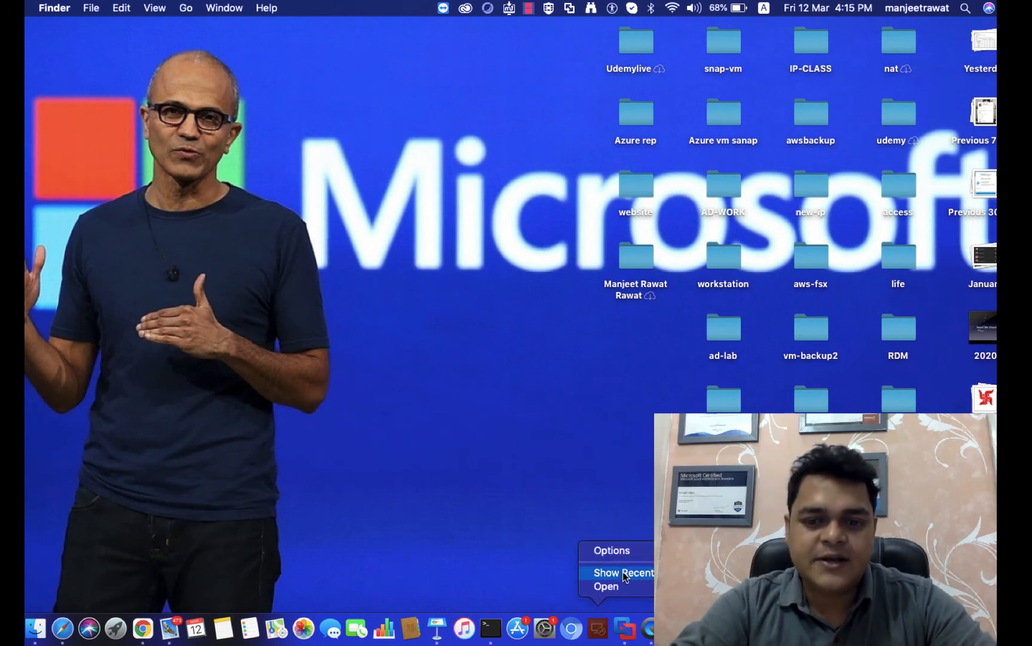
pyautogui.click(622, 571)
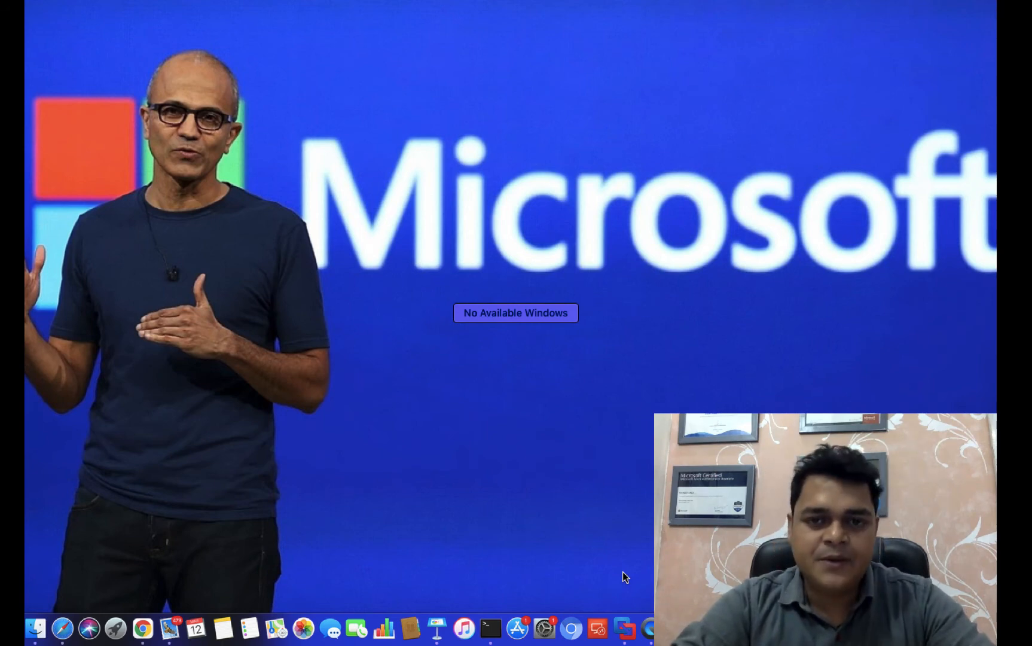
pyautogui.click(579, 420)
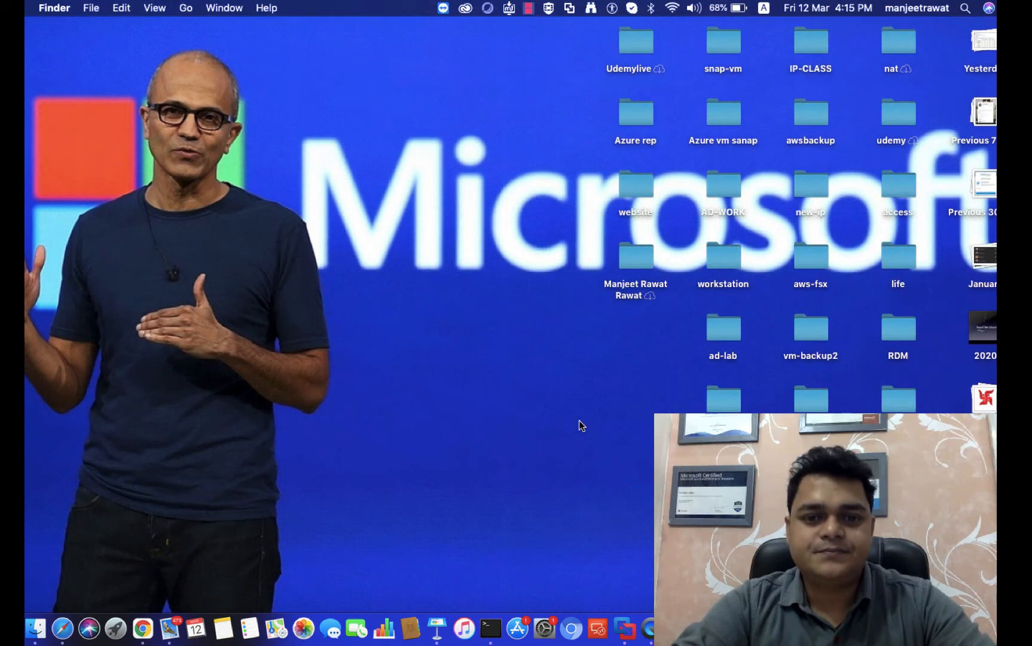
pyautogui.click(598, 629)
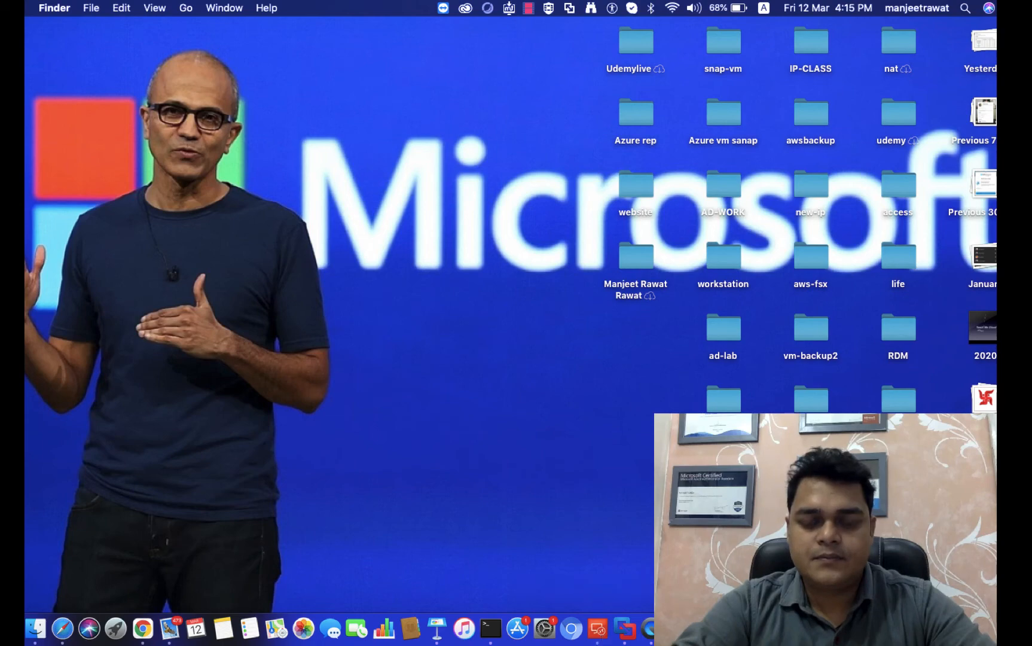
pyautogui.rightClick(603, 627)
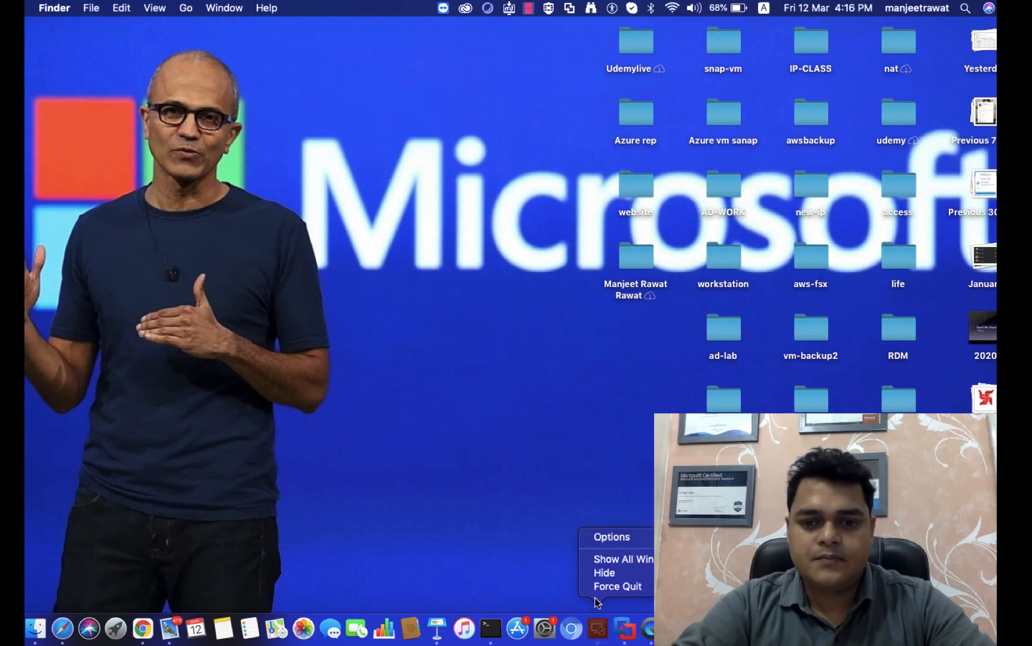
pyautogui.click(621, 559)
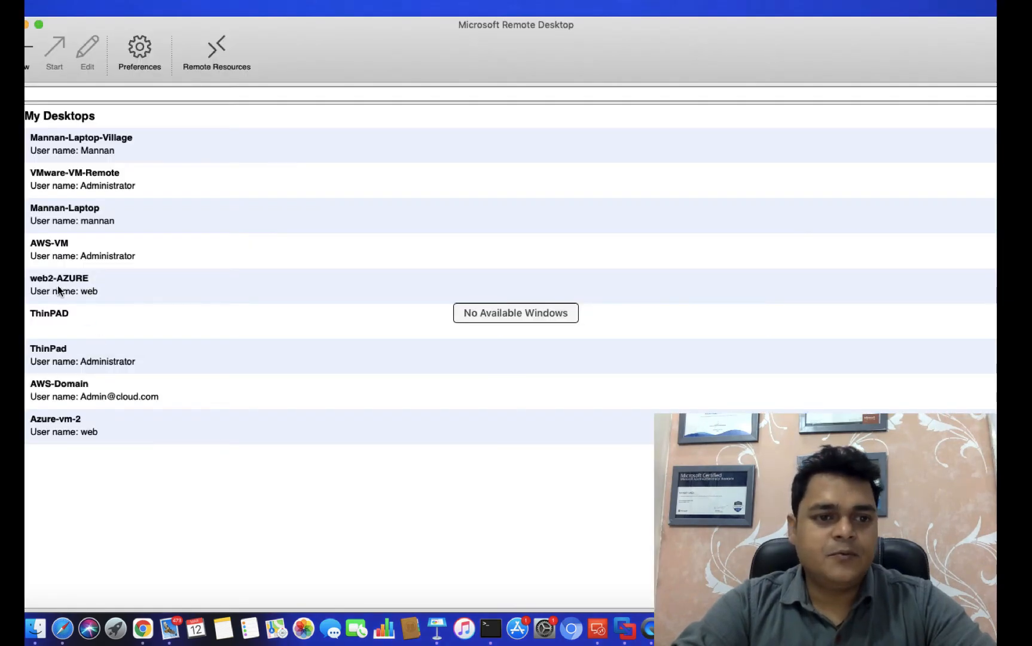
# Step: Set the PC name of the web2-AZURE remote desktop to 52.154.255.86 and try to connect to it
pyautogui.click(68, 292)
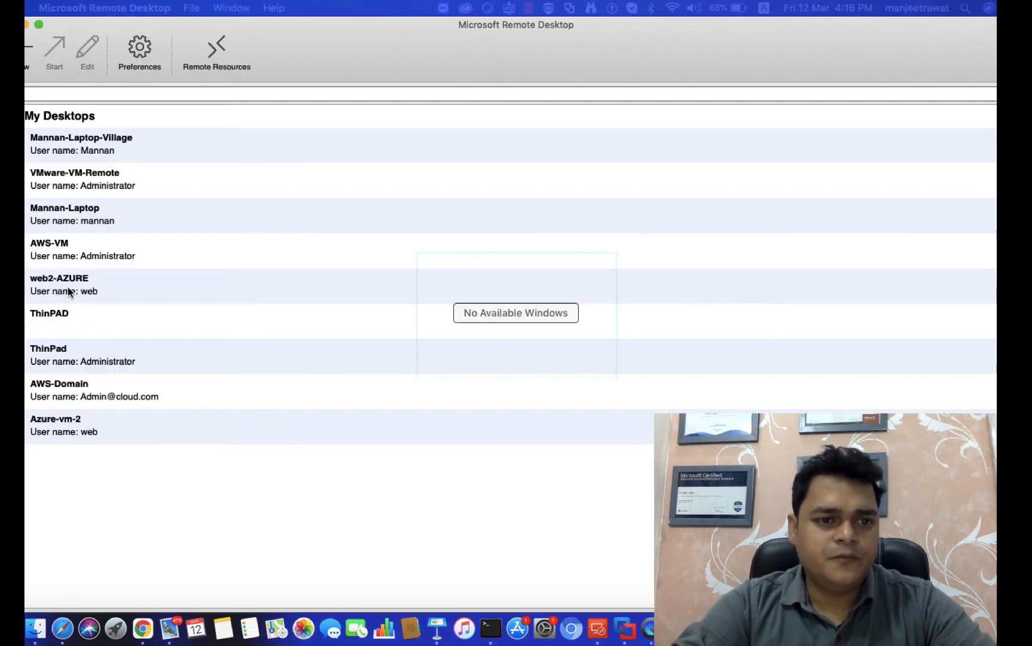
pyautogui.click(68, 291)
pyautogui.rightClick(68, 291)
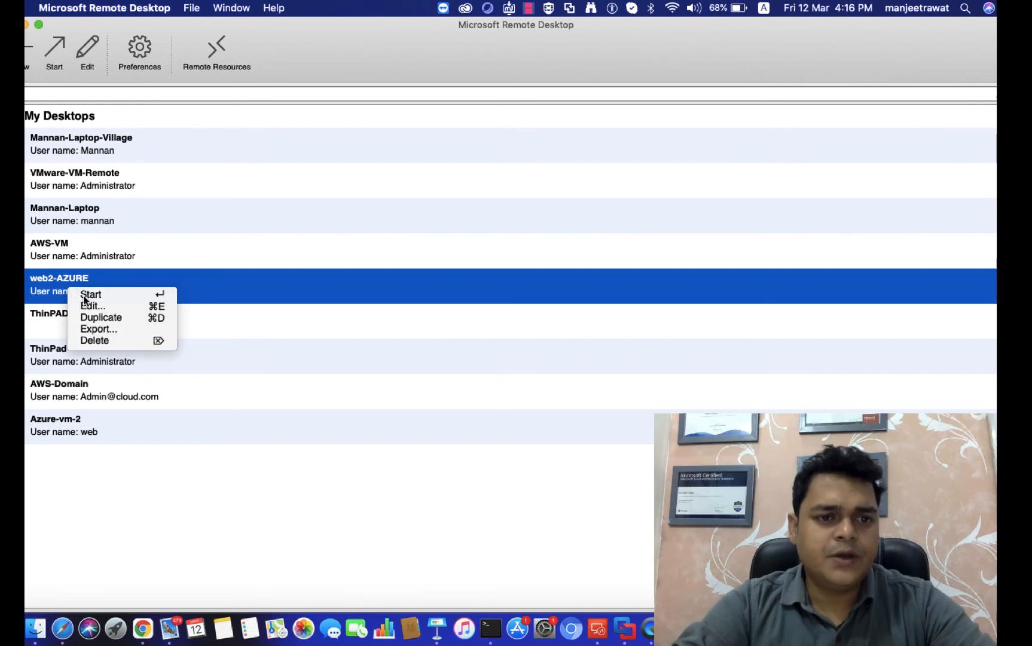
pyautogui.click(94, 306)
pyautogui.tripleClick(444, 298)
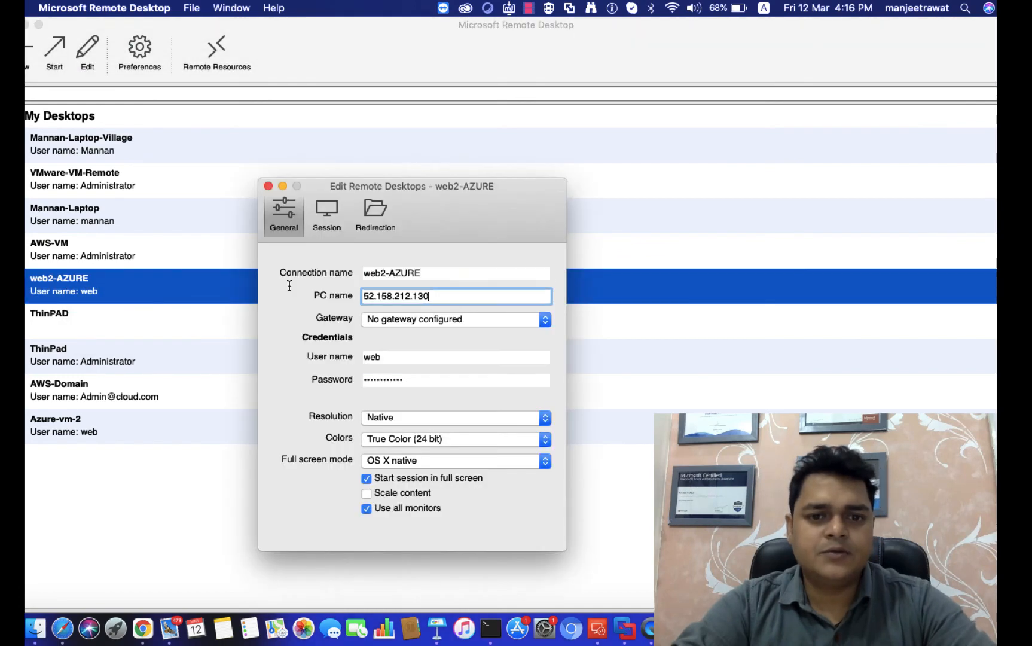
pyautogui.press('super+v')
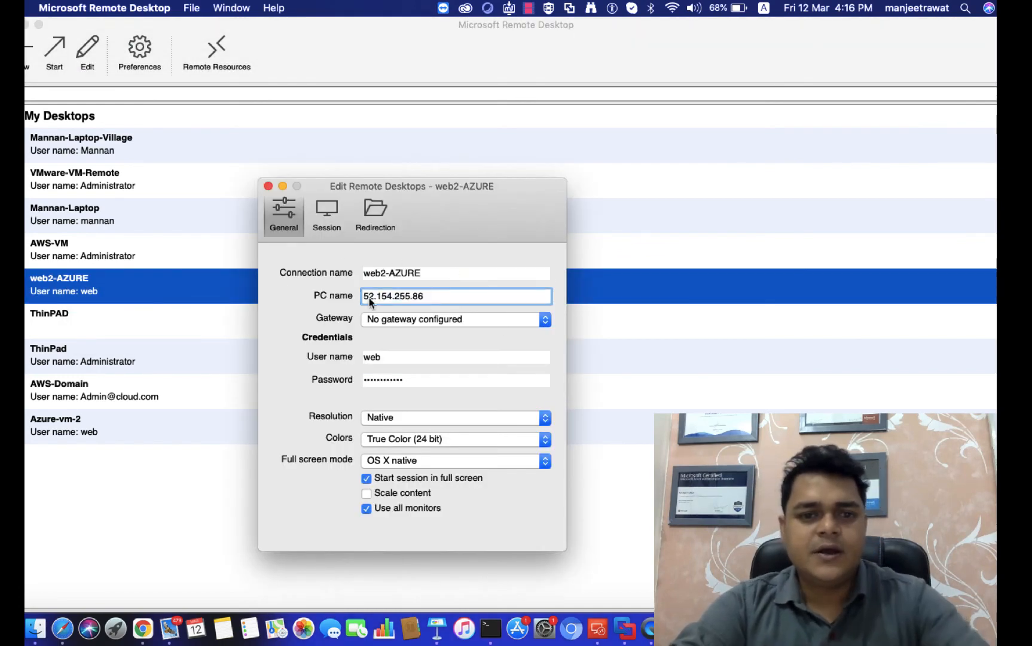
pyautogui.click(268, 186)
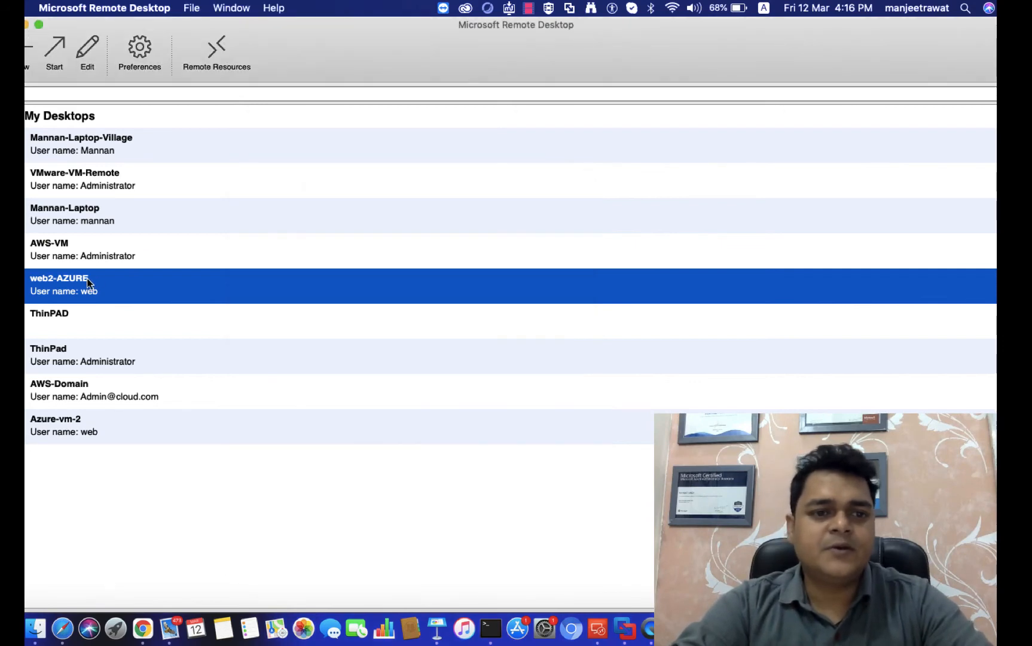
pyautogui.doubleClick(84, 281)
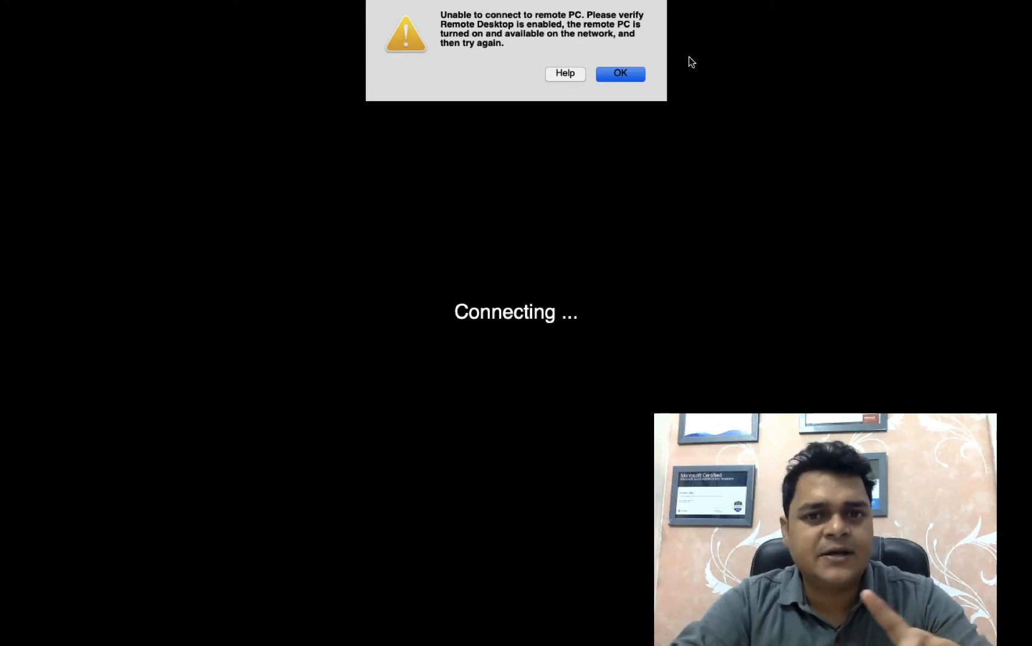
# Step: Dismiss the failed connection, switch back to the Azure portal and start a new NAT rule collection in Class-Firewall's classic rules
pyautogui.click(620, 74)
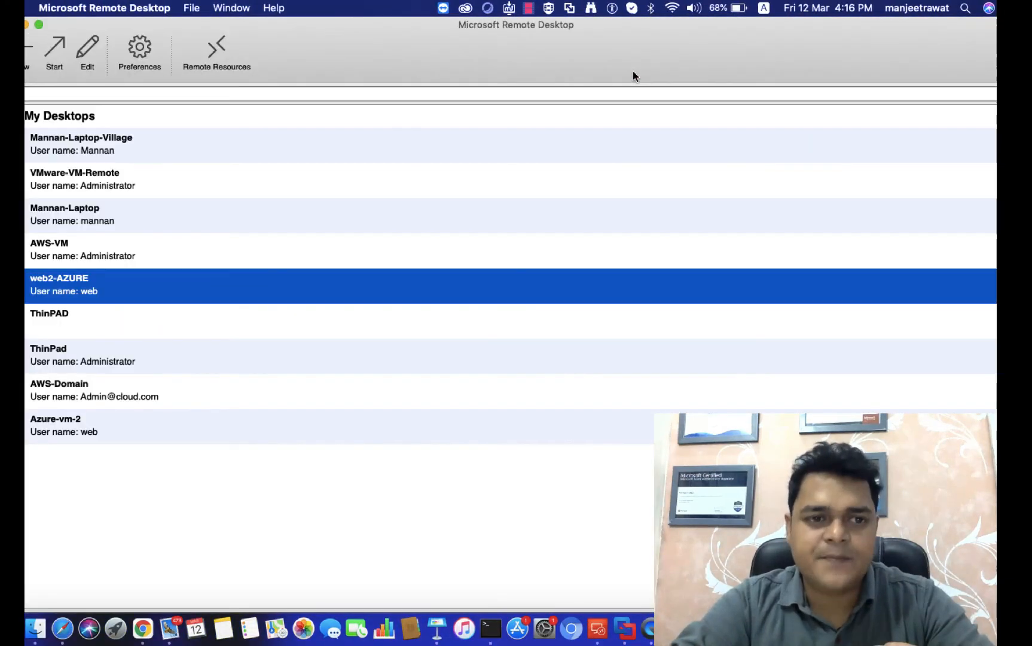
pyautogui.hotkey('ctrl', 'Right')
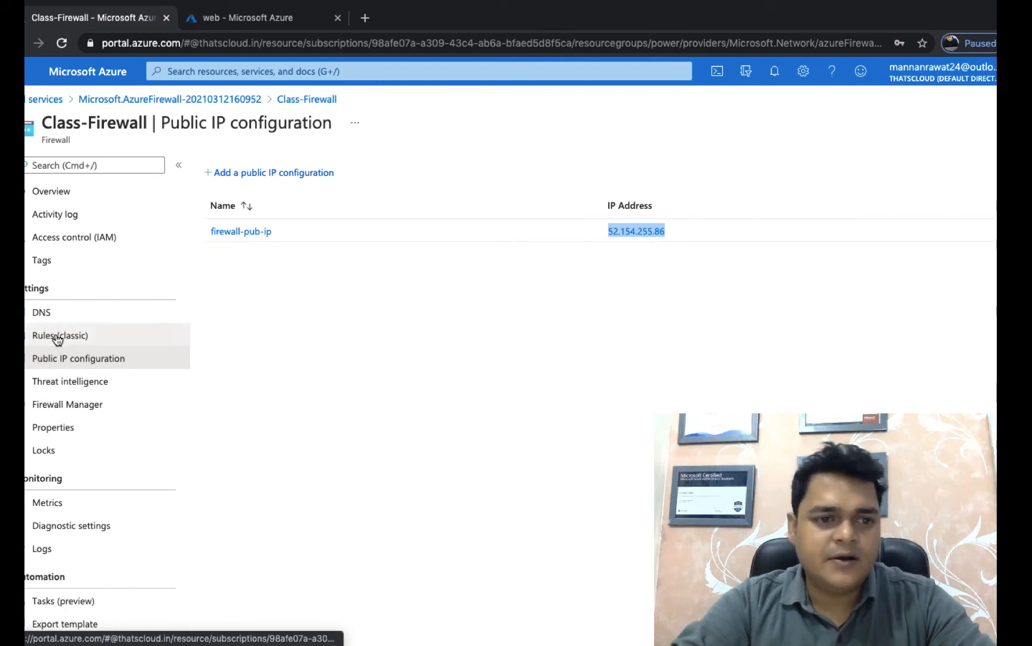
pyautogui.click(52, 341)
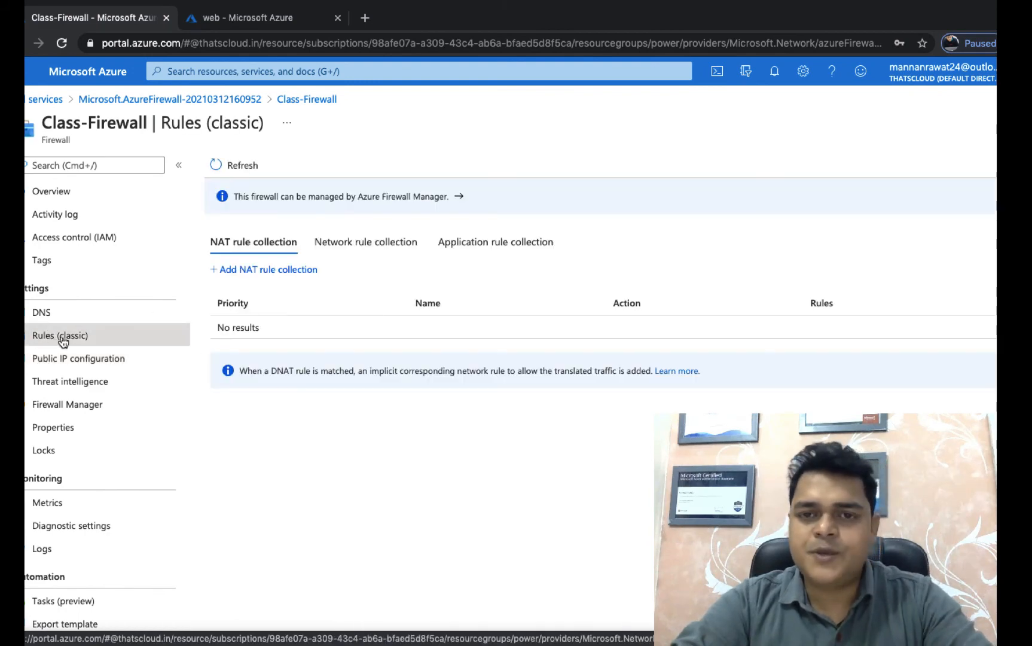
pyautogui.click(244, 274)
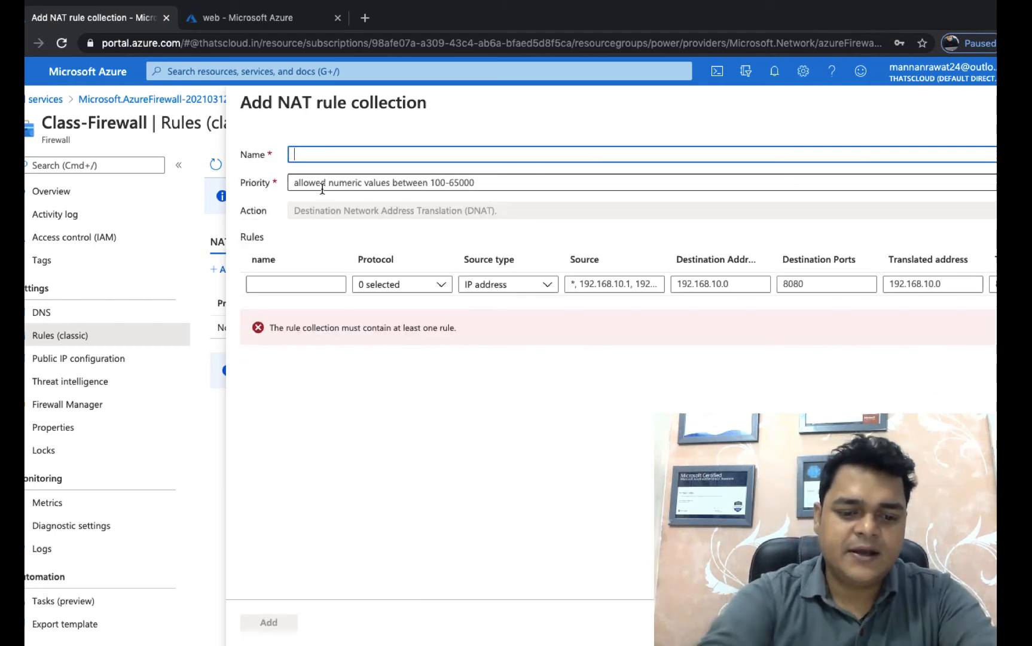
# Step: Name the NAT rule collection RDP-Ruel and set its priority to 1100
pyautogui.write('RDP-Ruel')
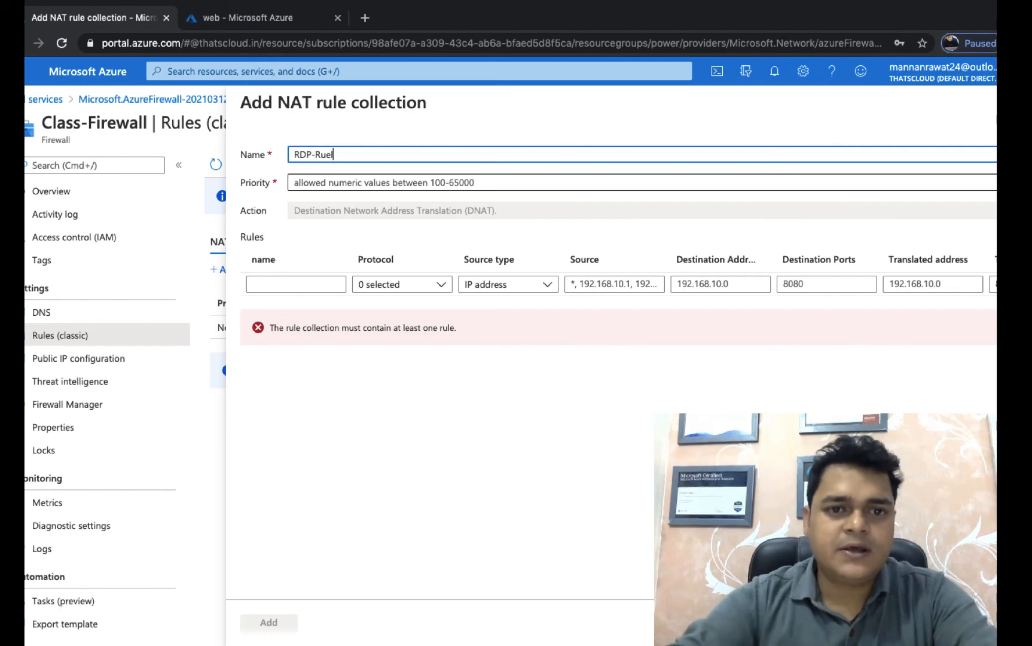
pyautogui.click(346, 184)
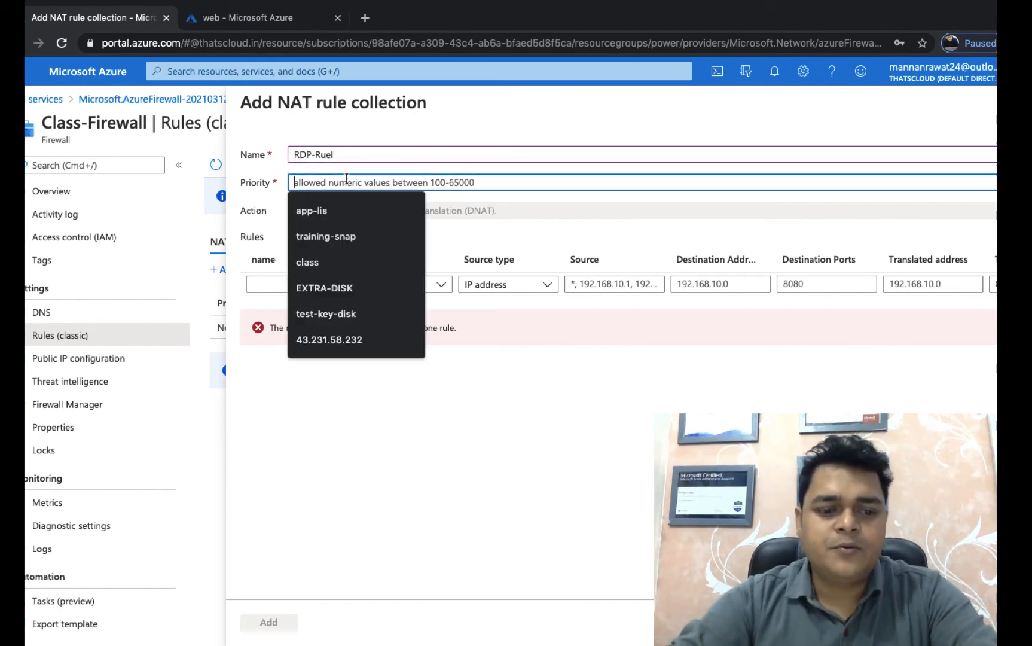
pyautogui.write('1100')
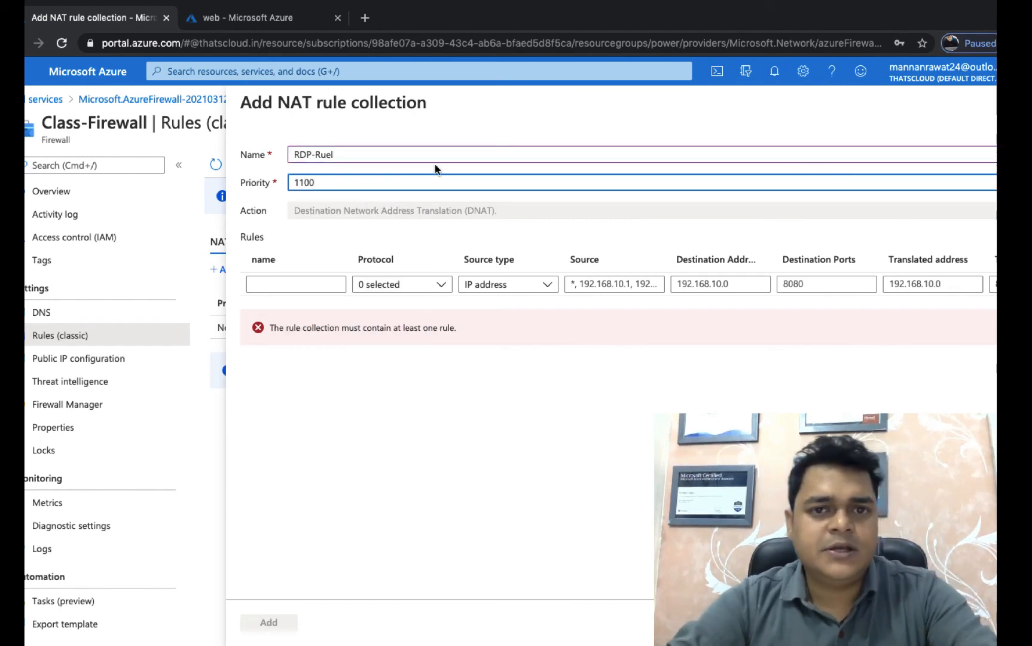
# Step: Define a rule named AllowRDP in the collection with protocol TCP, source type IP address and source *
pyautogui.click(295, 285)
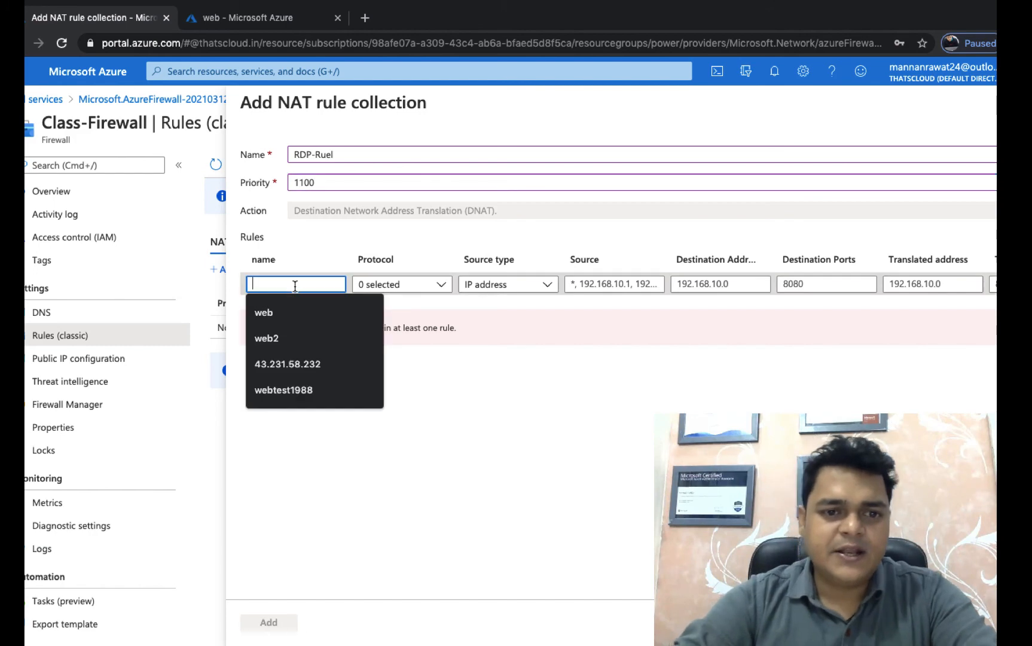
pyautogui.write('AllowRDP')
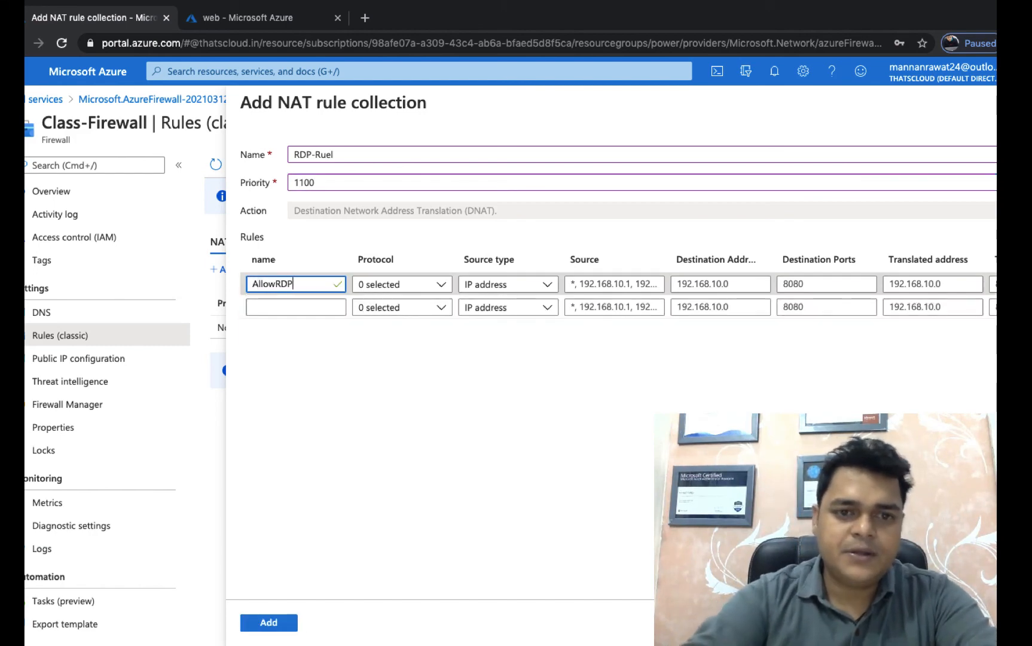
pyautogui.click(425, 286)
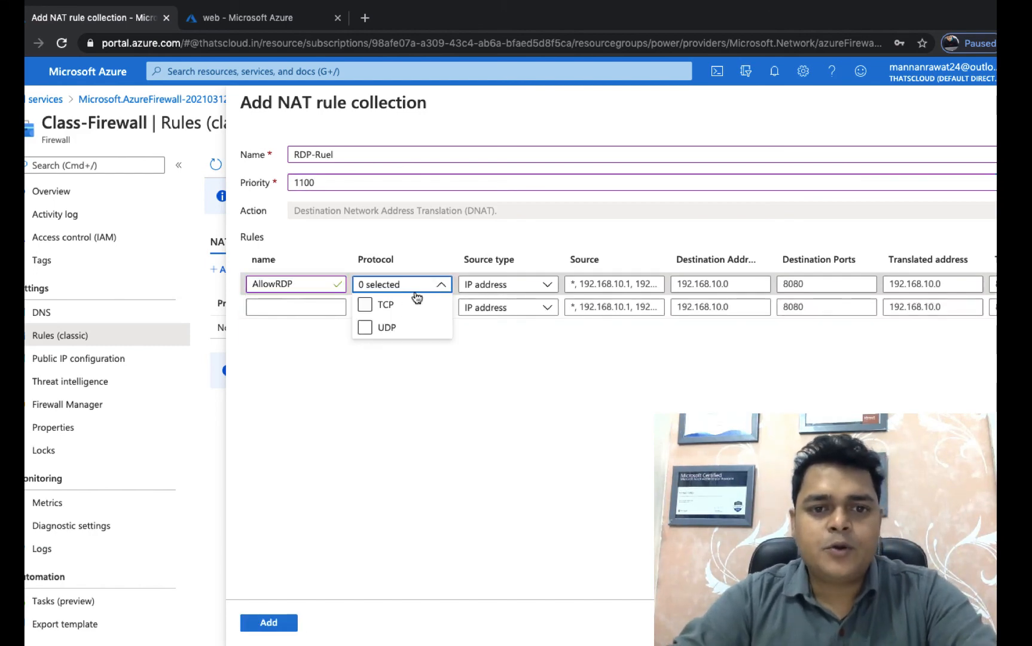
pyautogui.click(365, 306)
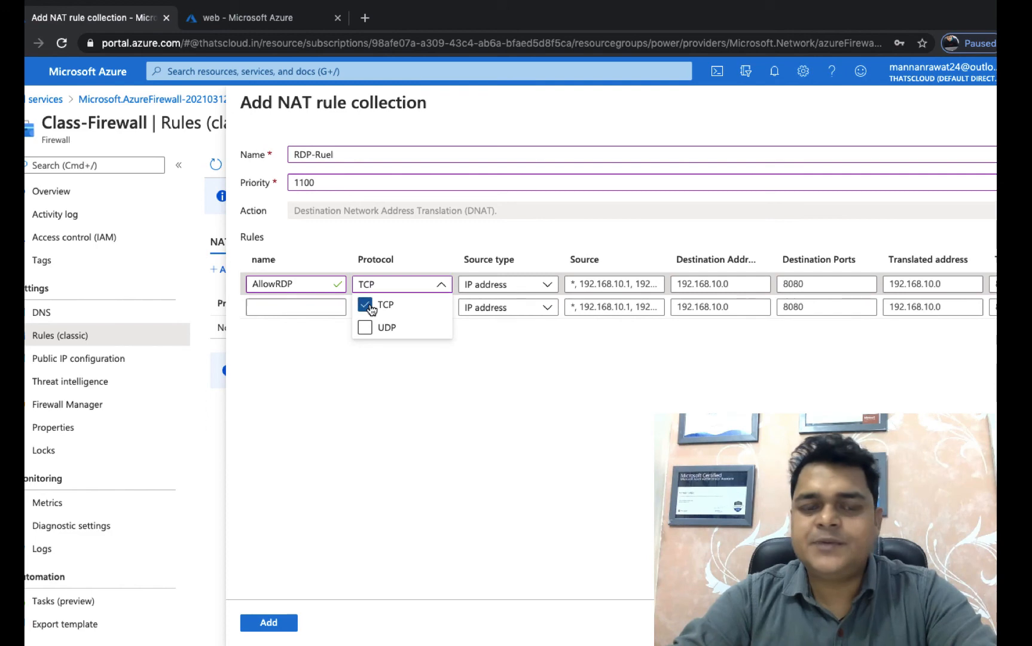
pyautogui.click(545, 287)
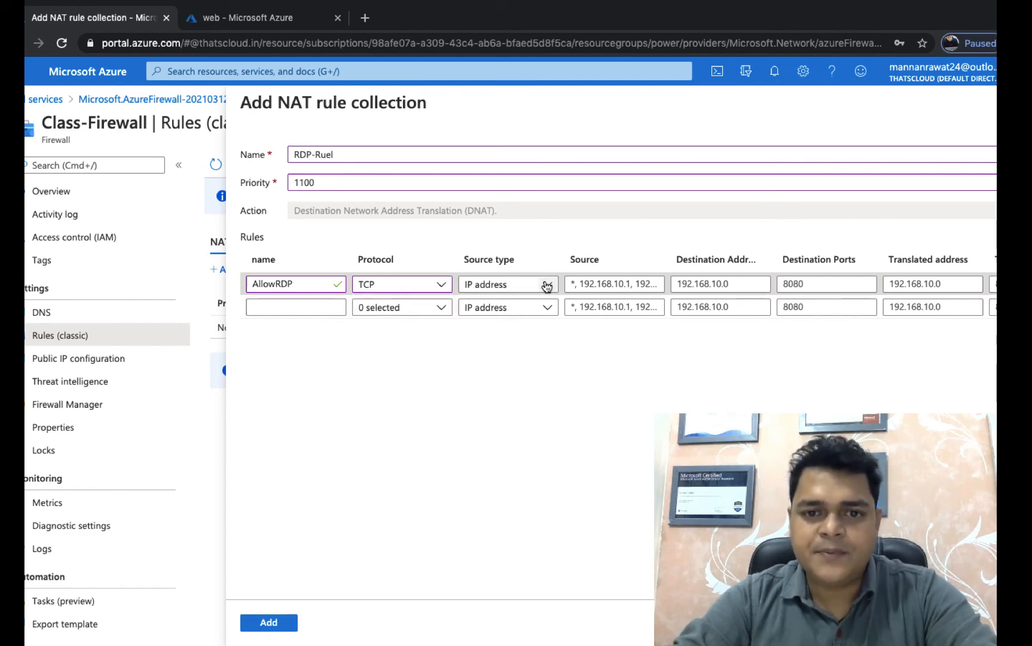
pyautogui.click(547, 287)
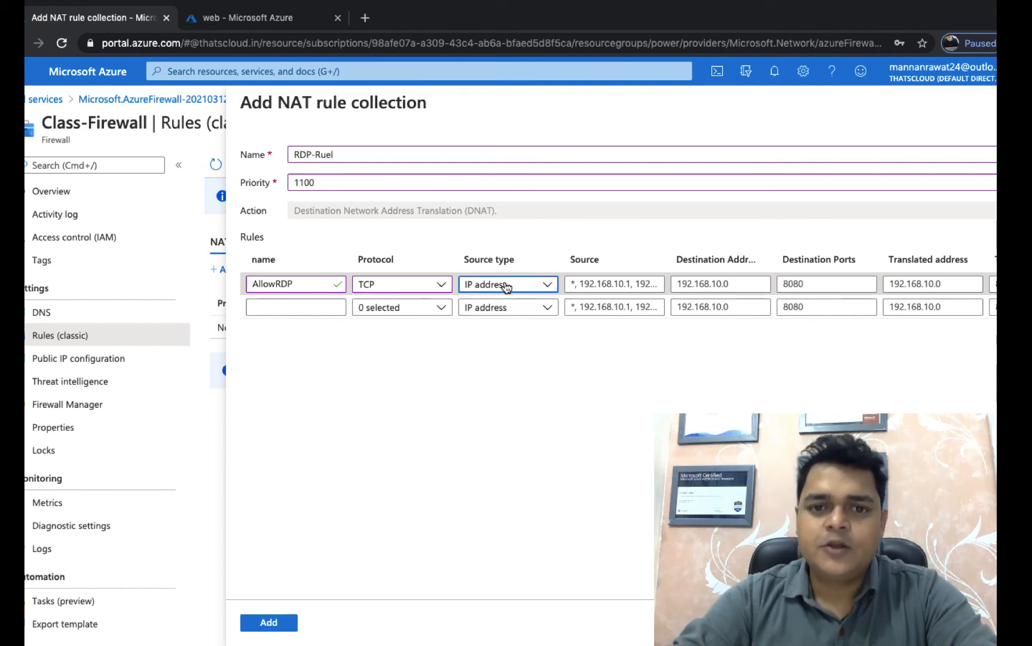
pyautogui.click(600, 286)
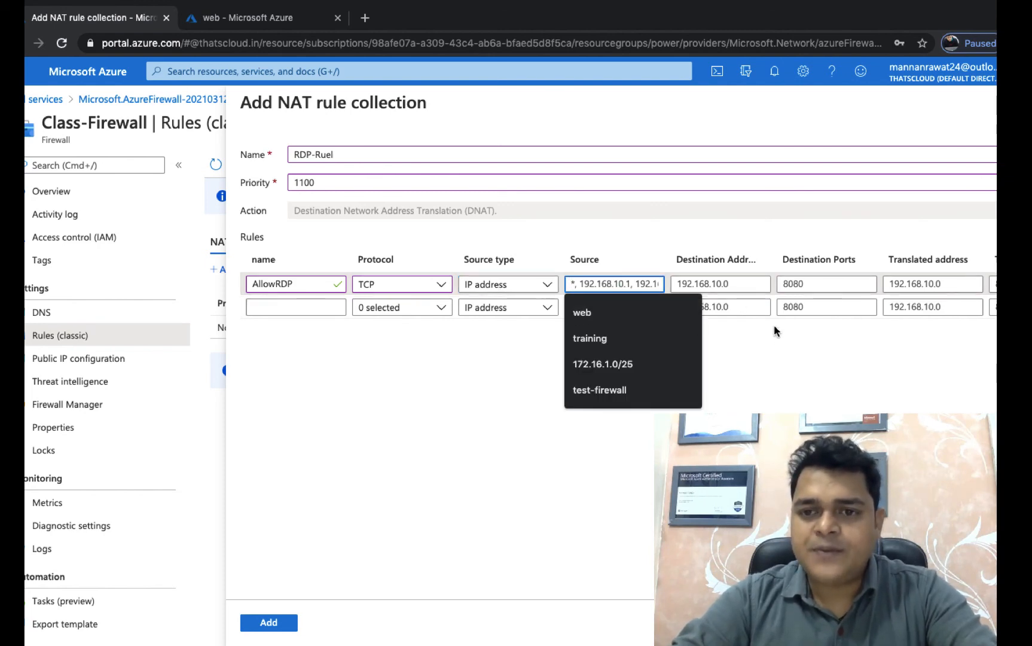
pyautogui.write('*')
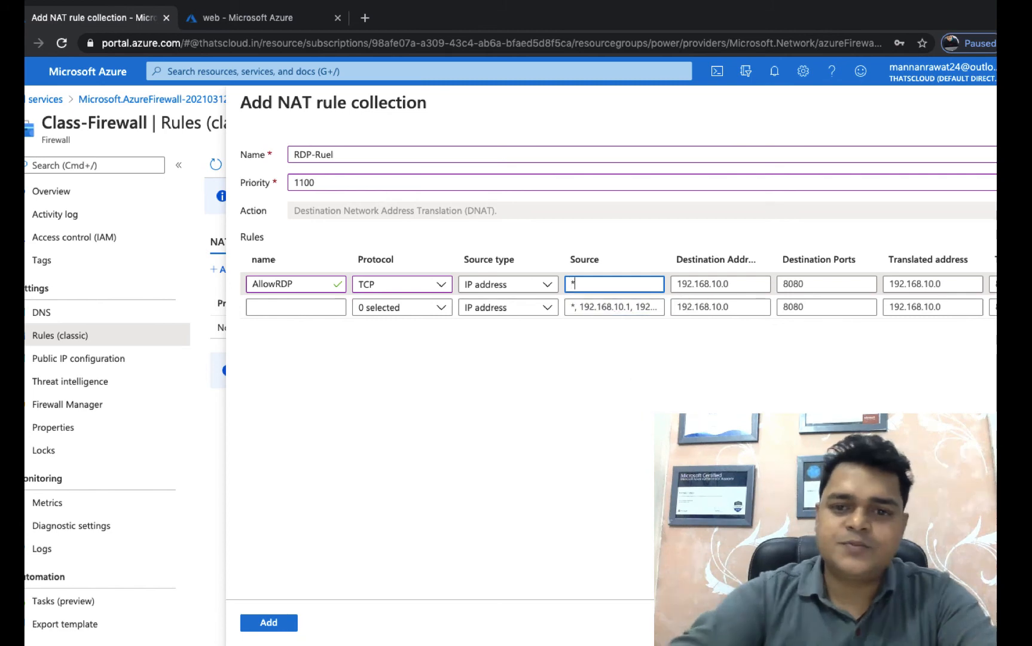
pyautogui.click(717, 402)
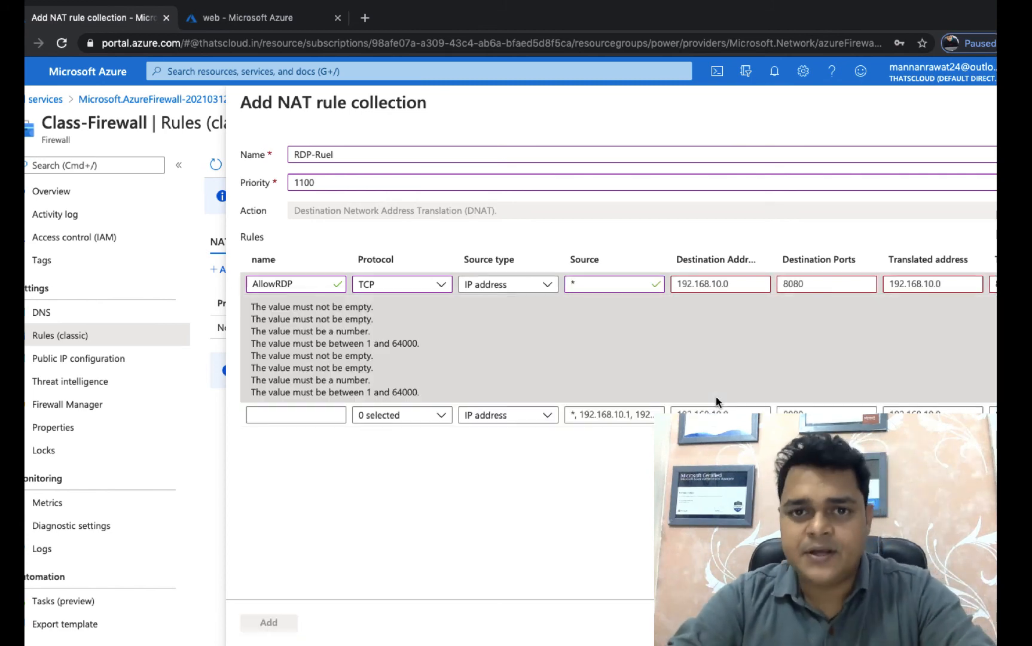
# Step: Set the AllowRDP rule's destination address to the copied firewall public IP 52.154.255.86 and its destination port to 3389
pyautogui.click(722, 283)
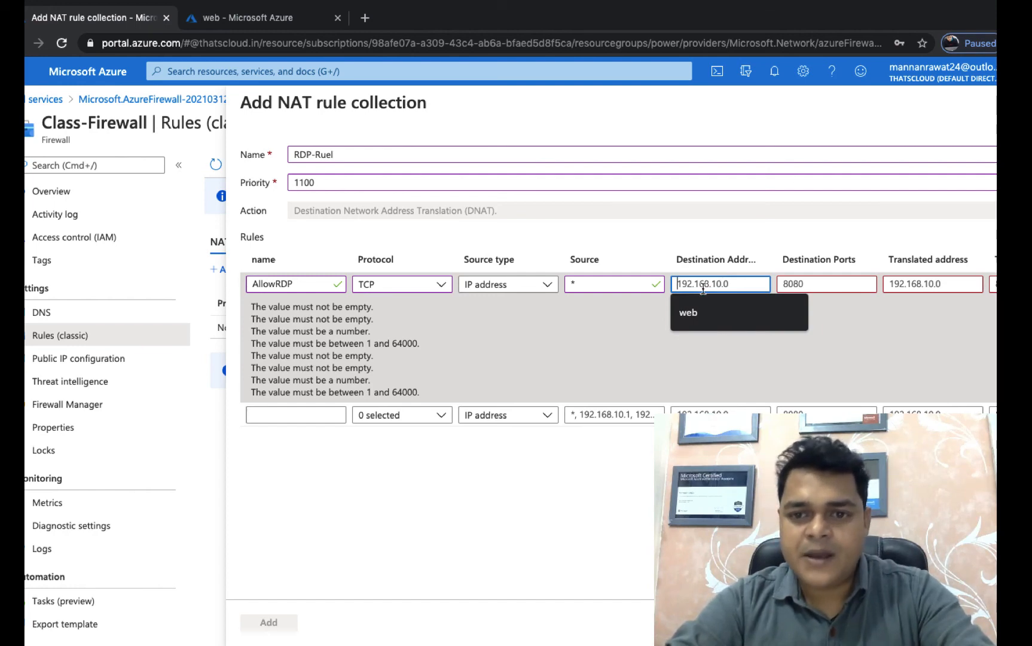
pyautogui.rightClick(704, 290)
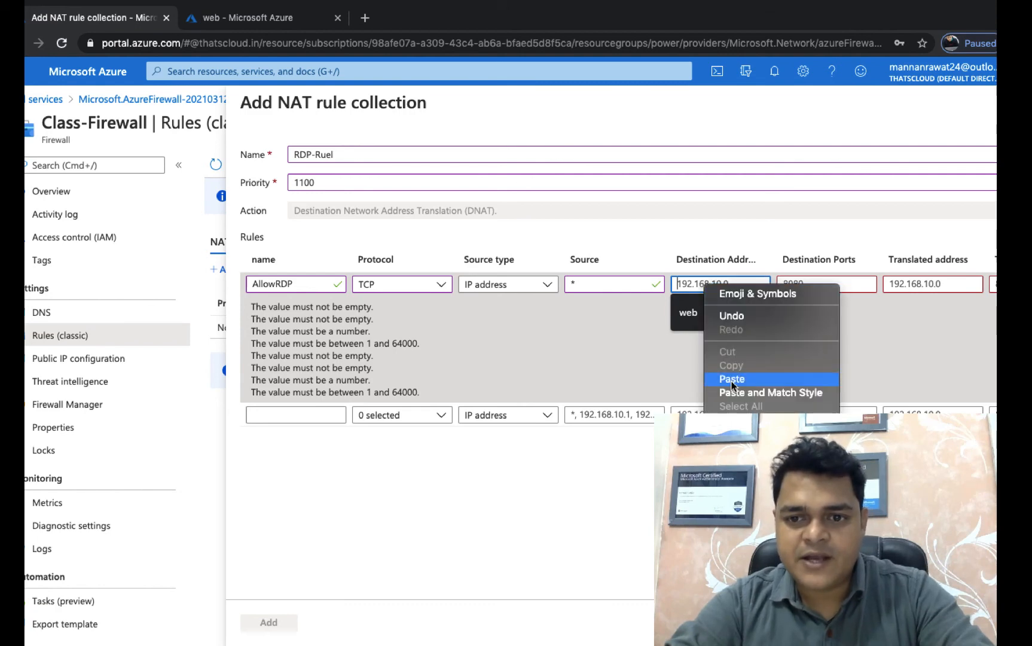
pyautogui.click(778, 378)
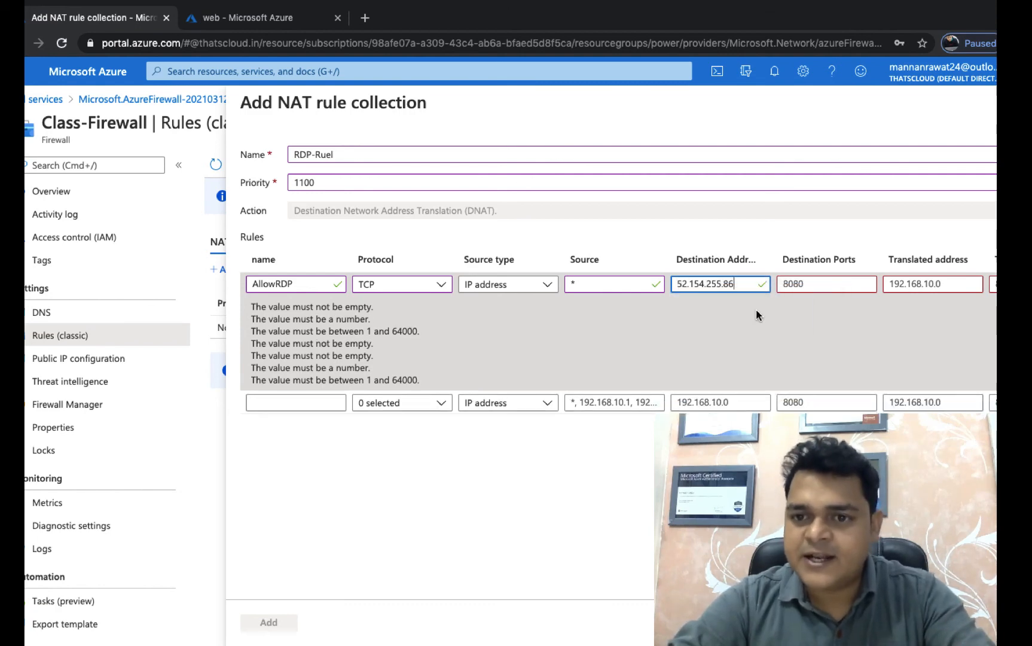
pyautogui.click(807, 281)
pyautogui.write('3389')
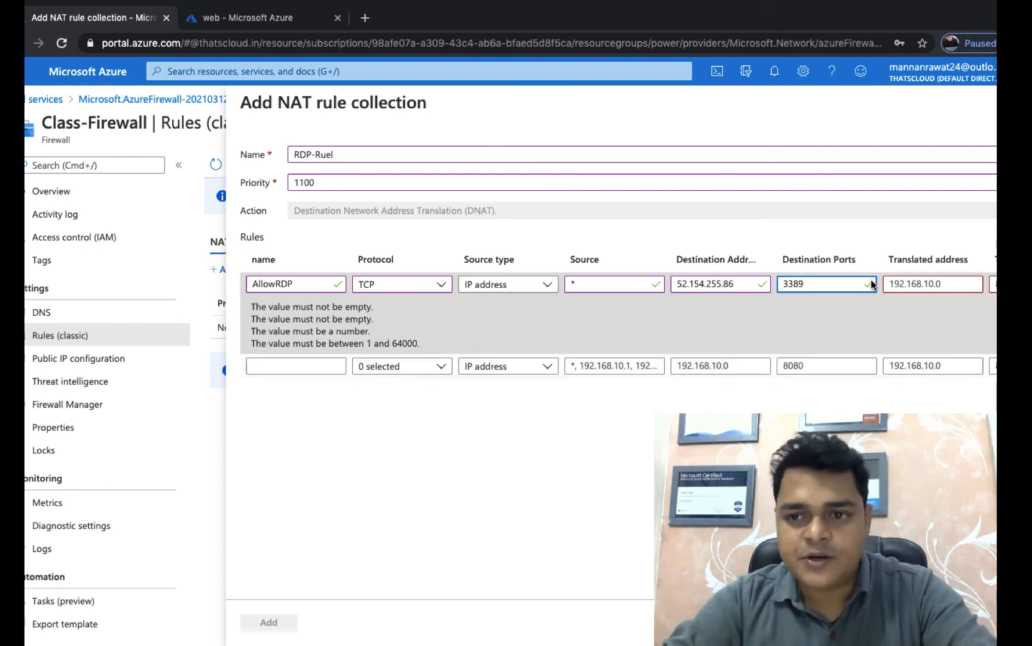
# Step: Set the AllowRDP rule's translated address to 192.168.0.4, fill in its translated port and add the NAT rule collection to the firewall
pyautogui.click(895, 280)
pyautogui.write('192')
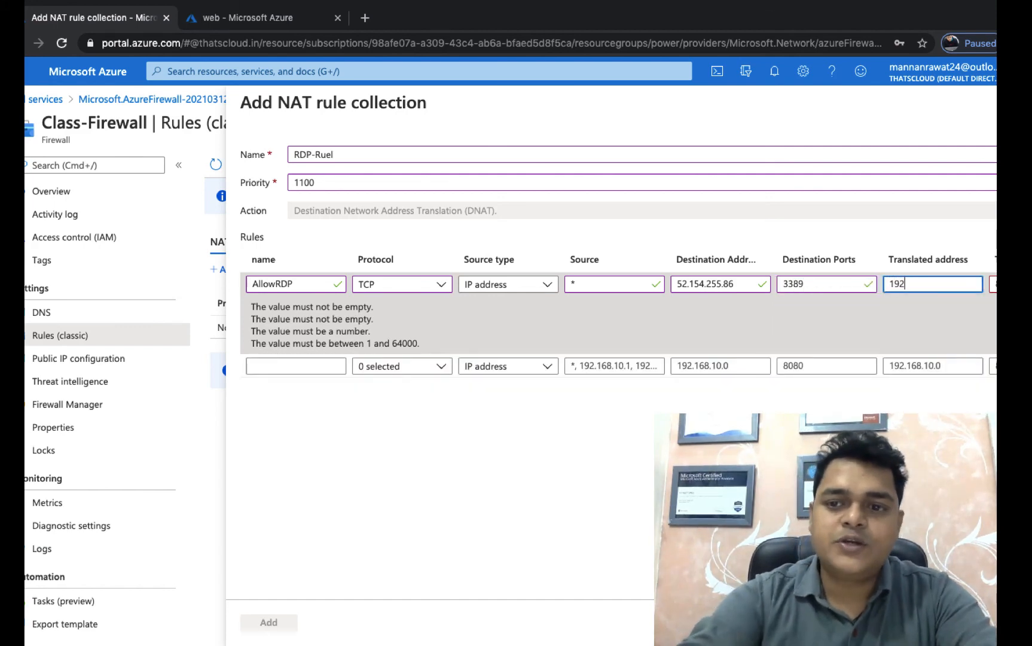
pyautogui.write('.168.0.4')
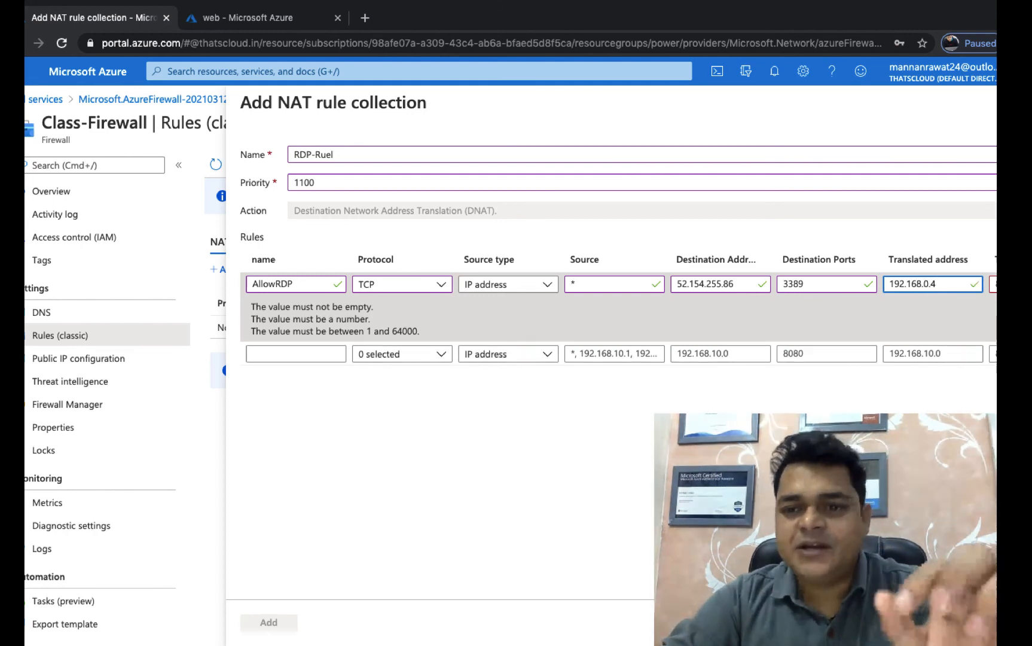
pyautogui.click(263, 18)
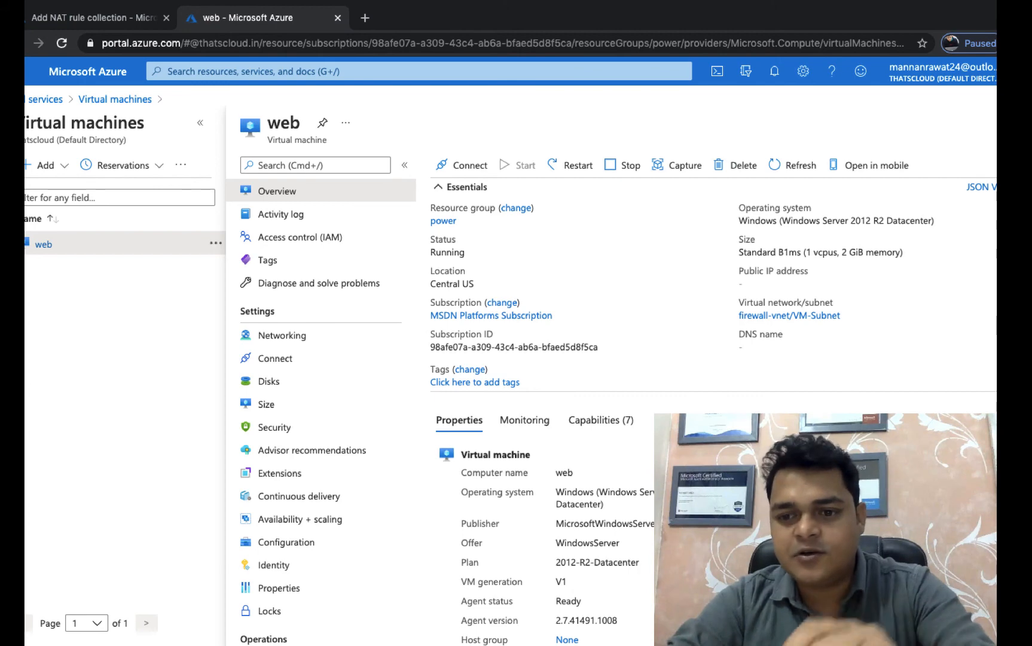
pyautogui.click(129, 19)
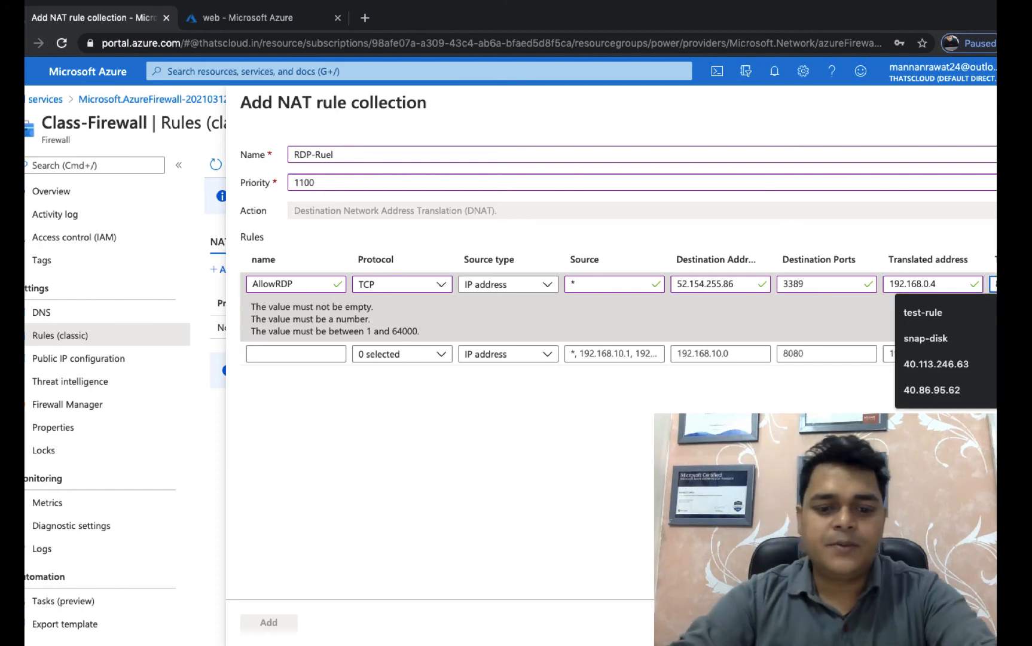
pyautogui.press('Tab')
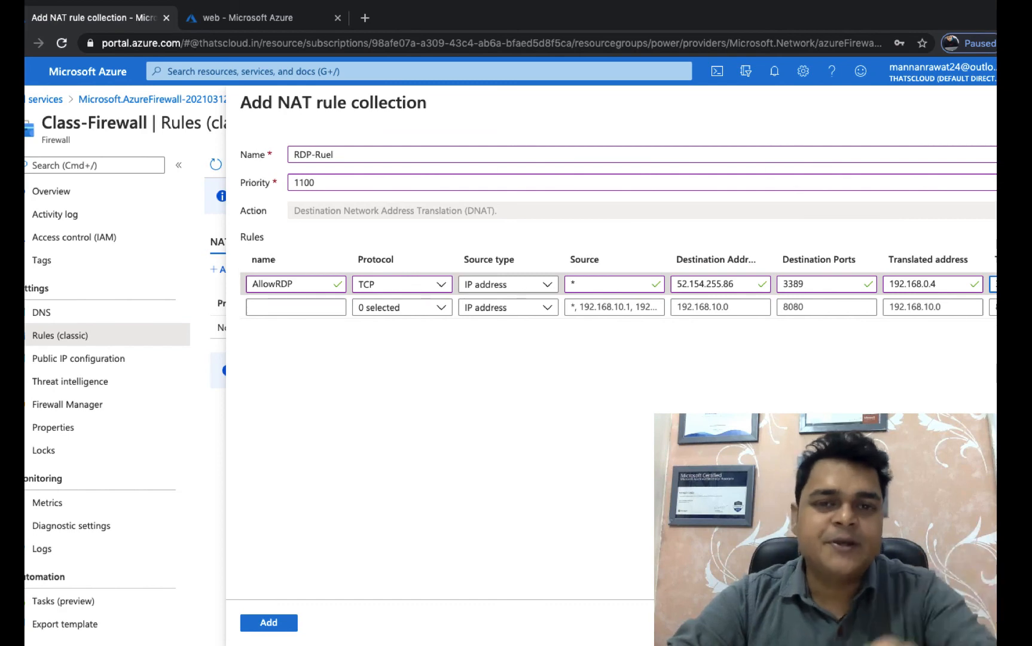
pyautogui.click(272, 622)
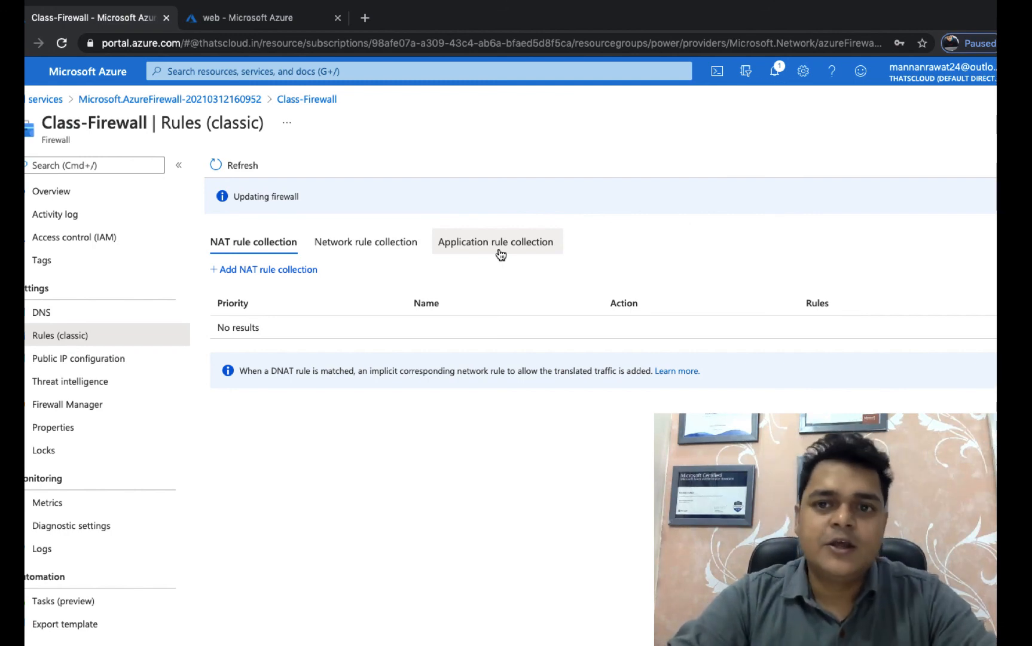
pyautogui.hotkey('ctrl', 'Left')
pyautogui.hotkey('ctrl', 'Left')
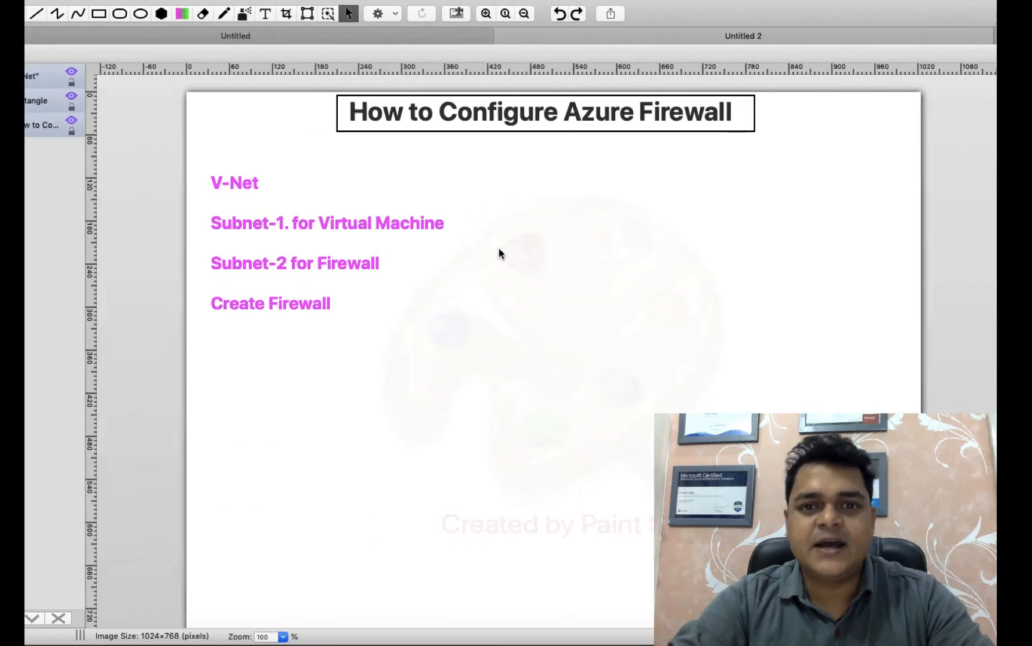
pyautogui.hotkey('ctrl', 'Right')
pyautogui.hotkey('ctrl', 'Right')
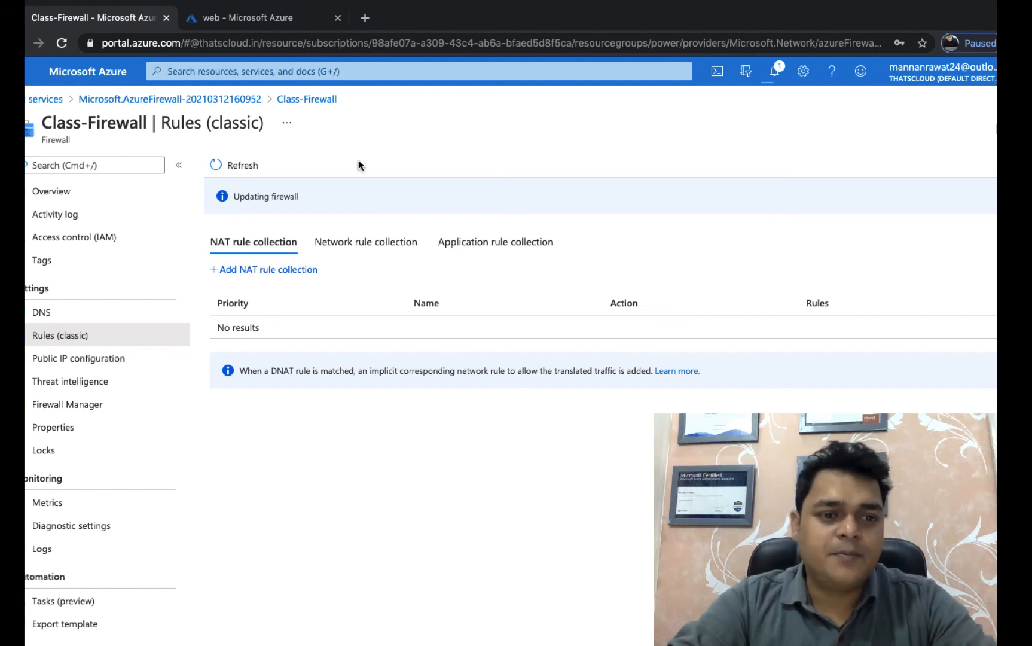
# Step: View Class-Firewall's public IP configuration and check the progress of the firewall update in the portal notifications
pyautogui.click(111, 359)
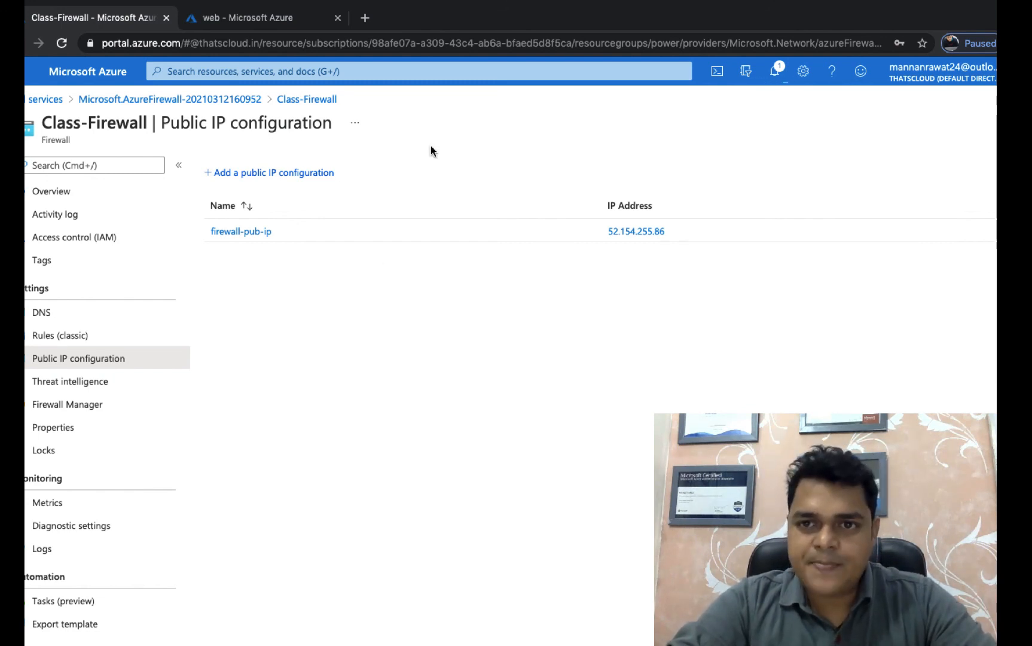
pyautogui.click(772, 84)
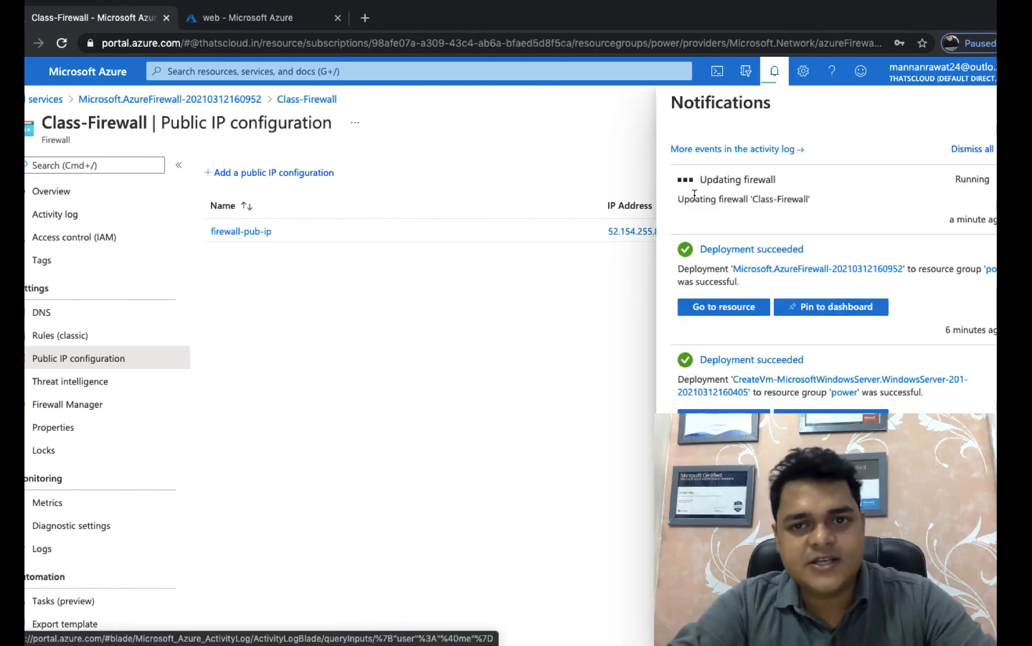
pyautogui.hotkey('ctrl', 'Left')
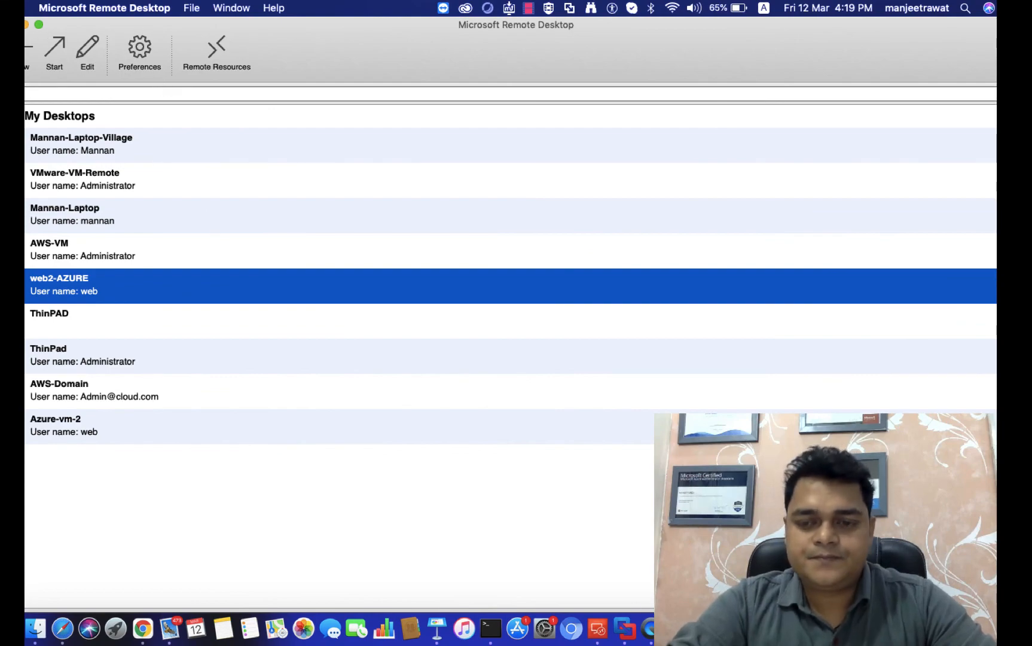
pyautogui.rightClick(933, 629)
pyautogui.hotkey('ctrl', 'Right')
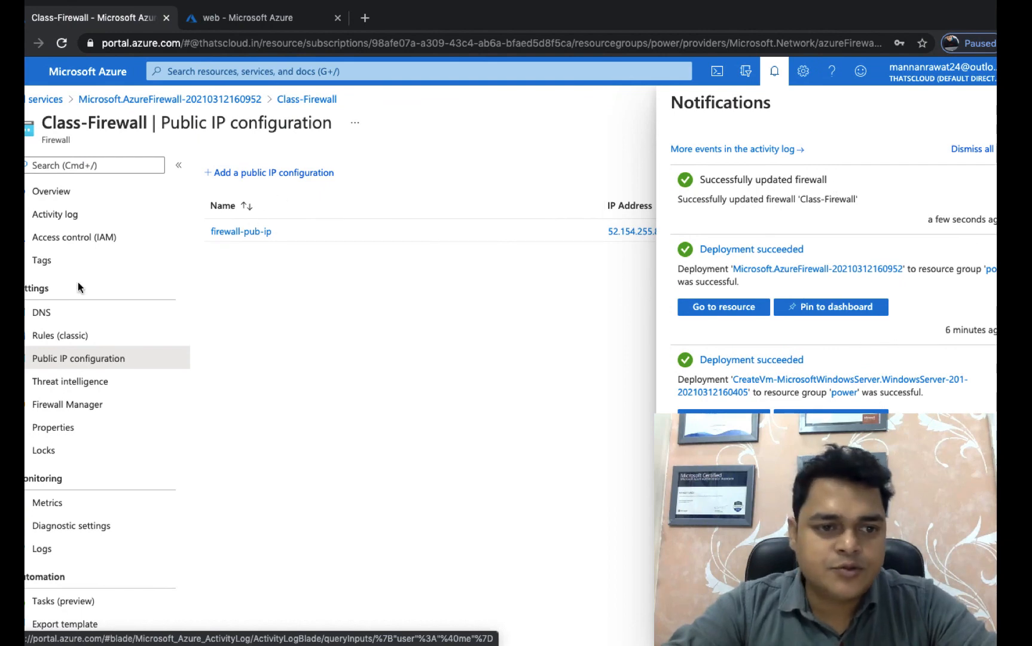
# Step: Check the NAT rule collections in Class-Firewall's classic rules, close the notifications and switch to Microsoft Remote Desktop
pyautogui.click(64, 338)
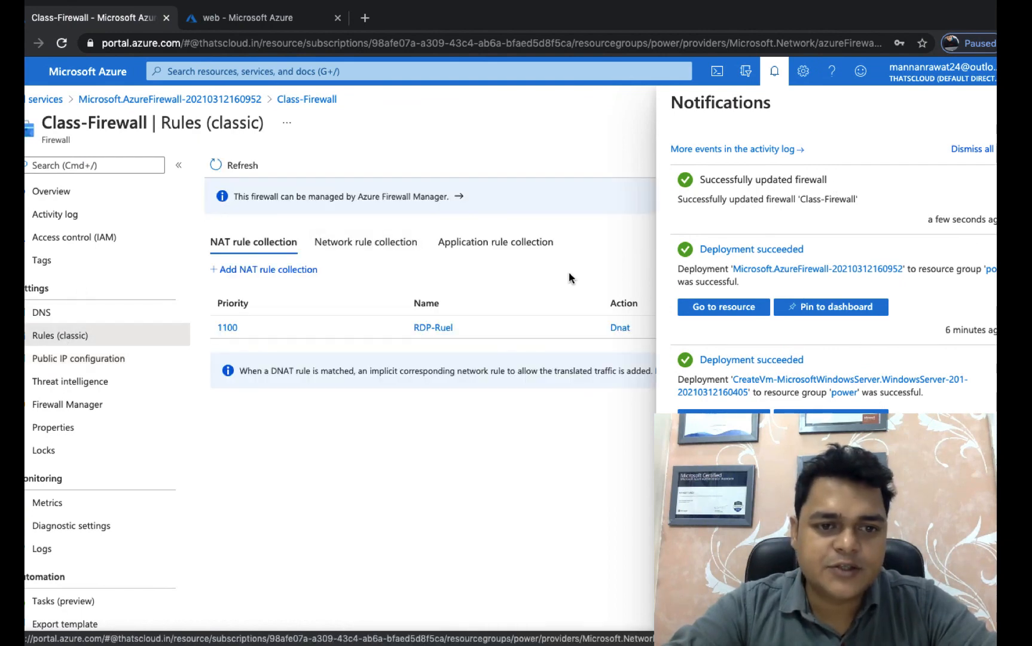
pyautogui.click(1004, 102)
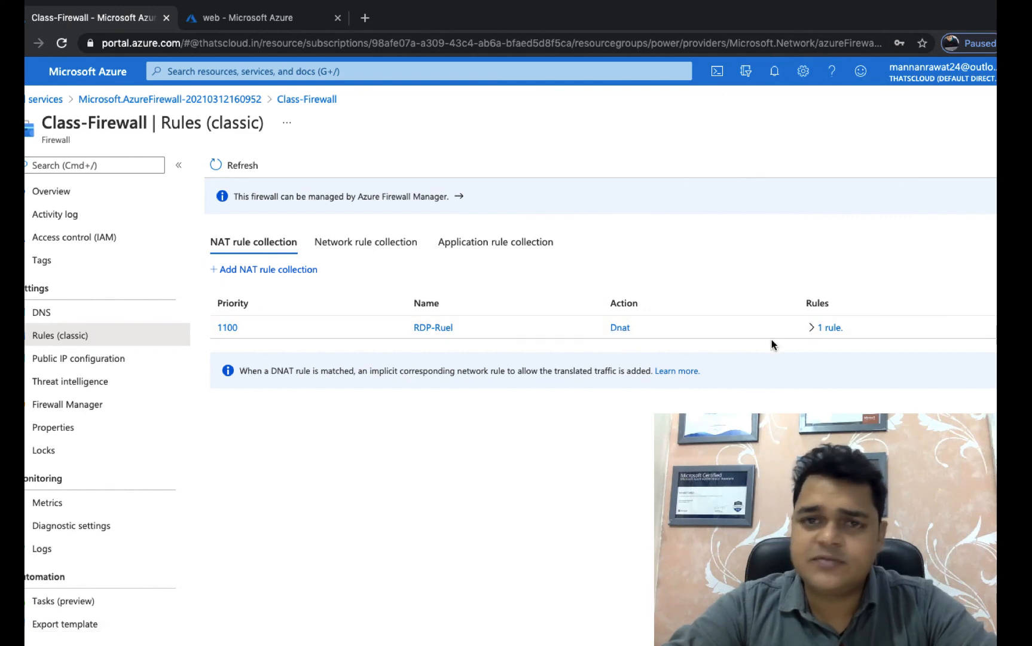
pyautogui.hotkey('ctrl', 'Left')
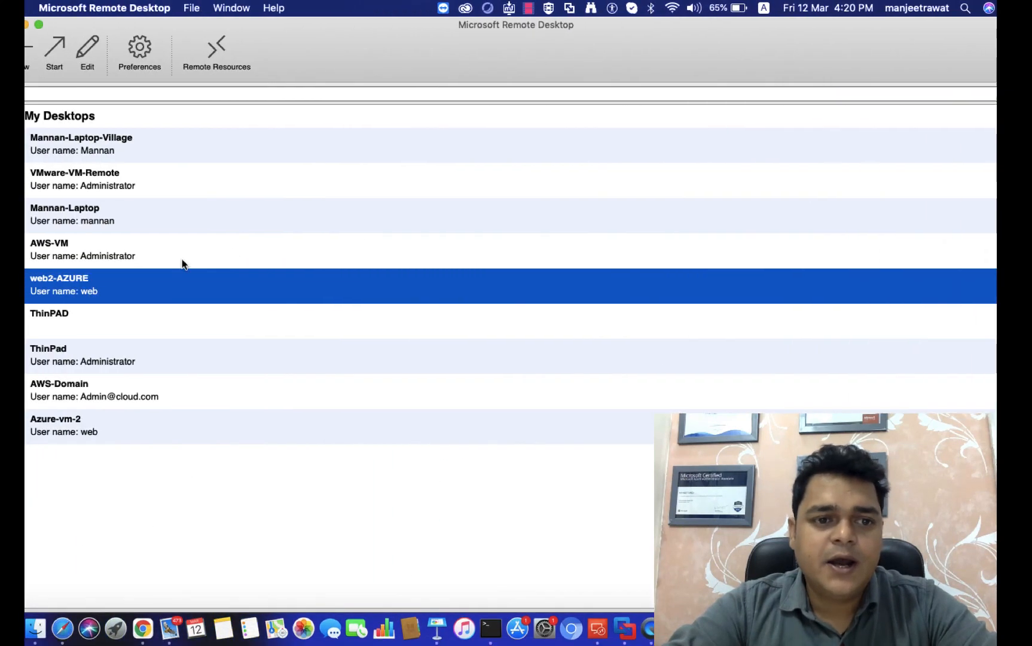
# Step: Start the remote session to the saved web2-AZURE desktop
pyautogui.doubleClick(78, 278)
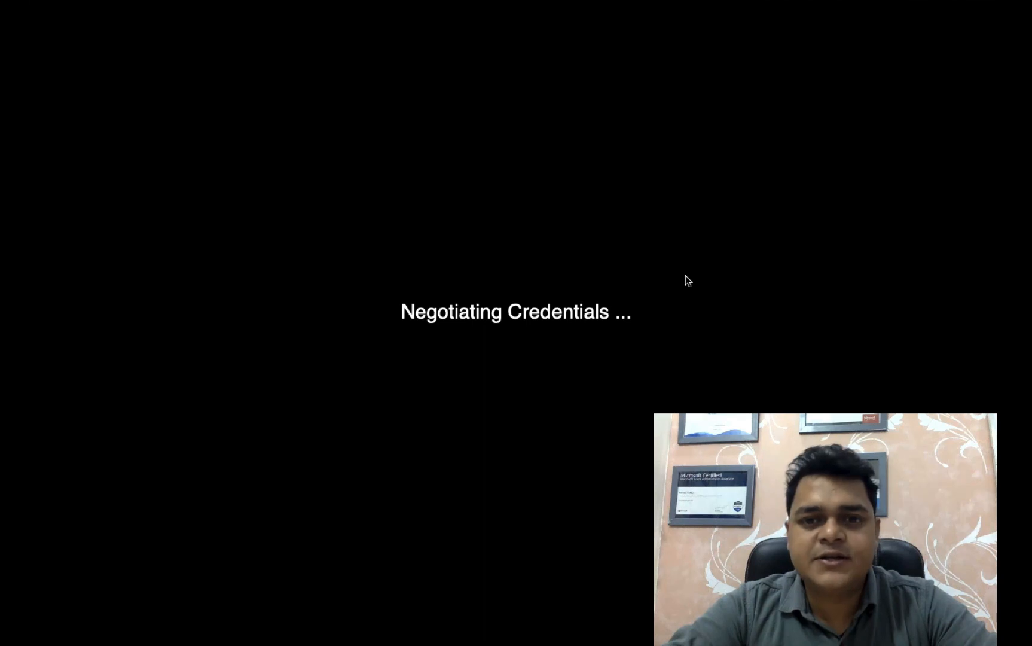
pyautogui.click(682, 245)
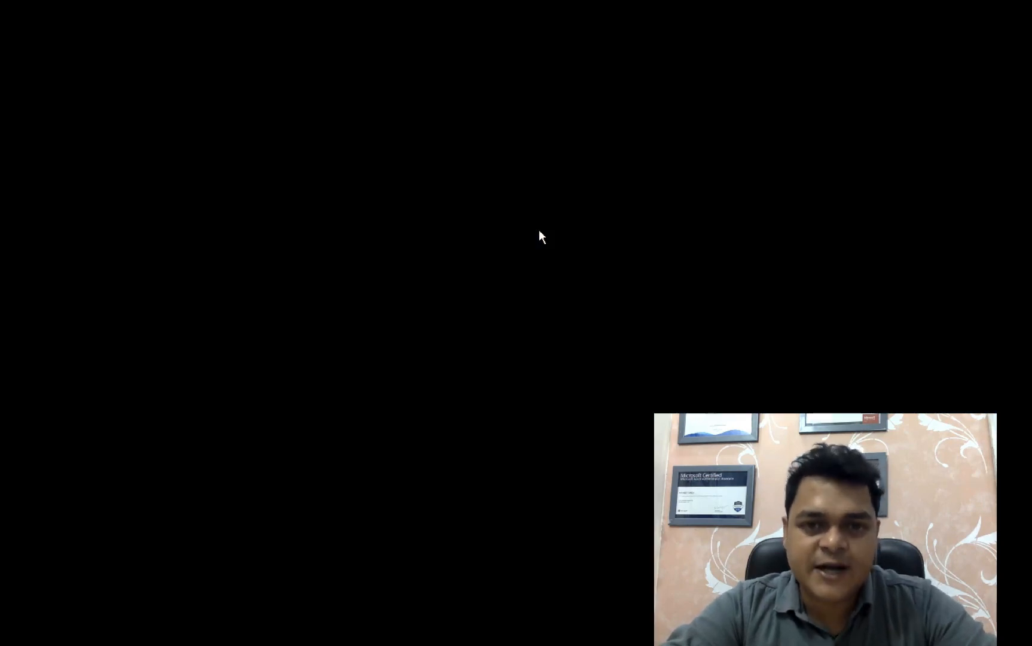
# Step: Switch to the Azure portal and review the web VM's overview and Class-Firewall's public IP configuration
pyautogui.hotkey('ctrl', 'Left')
pyautogui.hotkey('ctrl', 'Left')
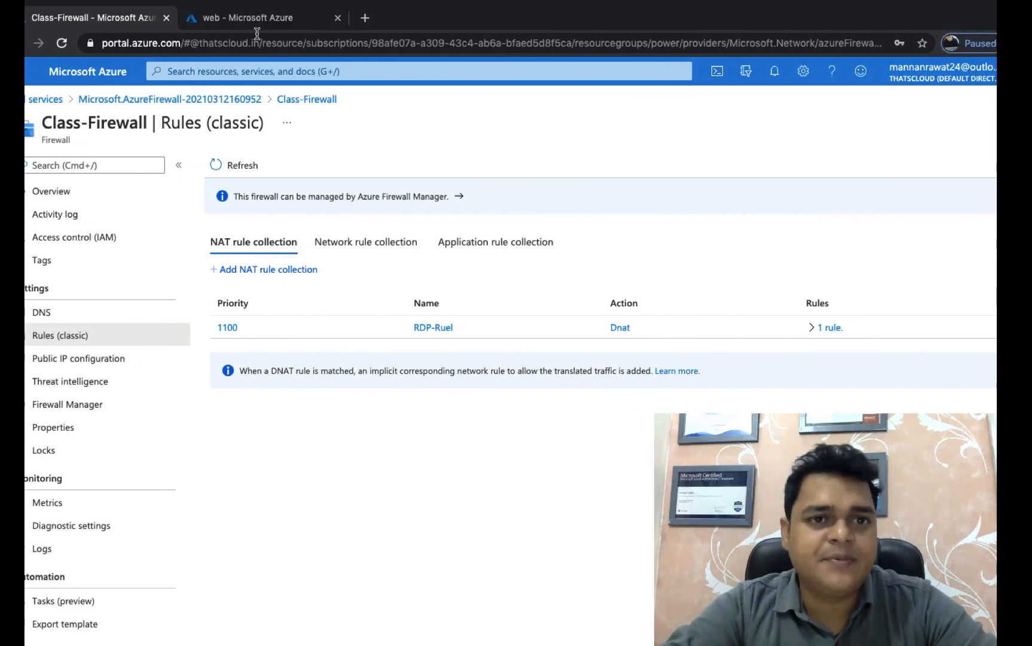
pyautogui.click(252, 18)
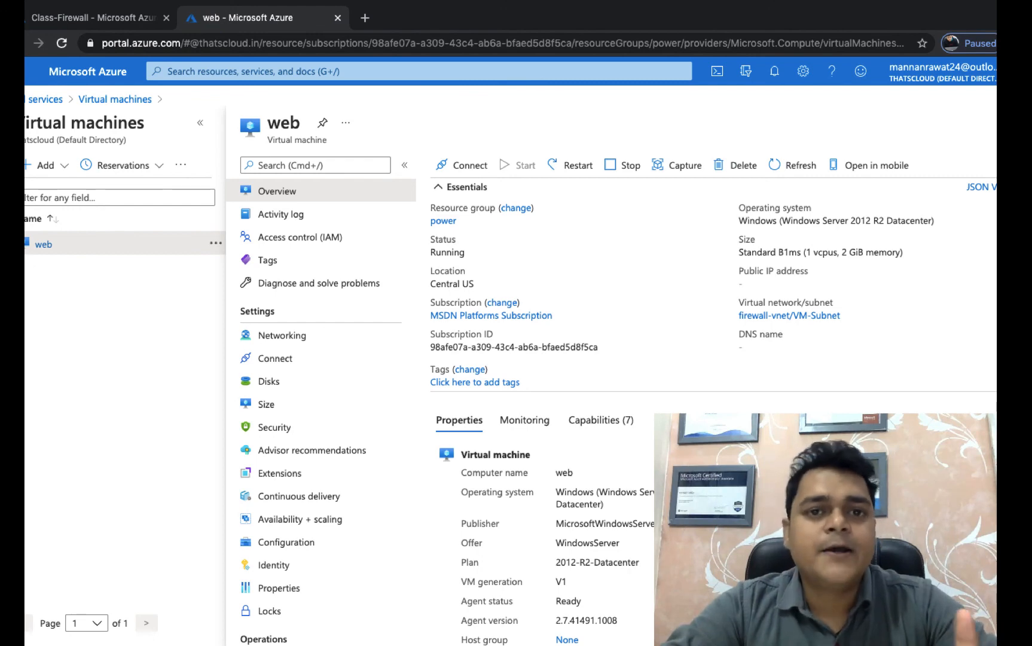
pyautogui.click(71, 17)
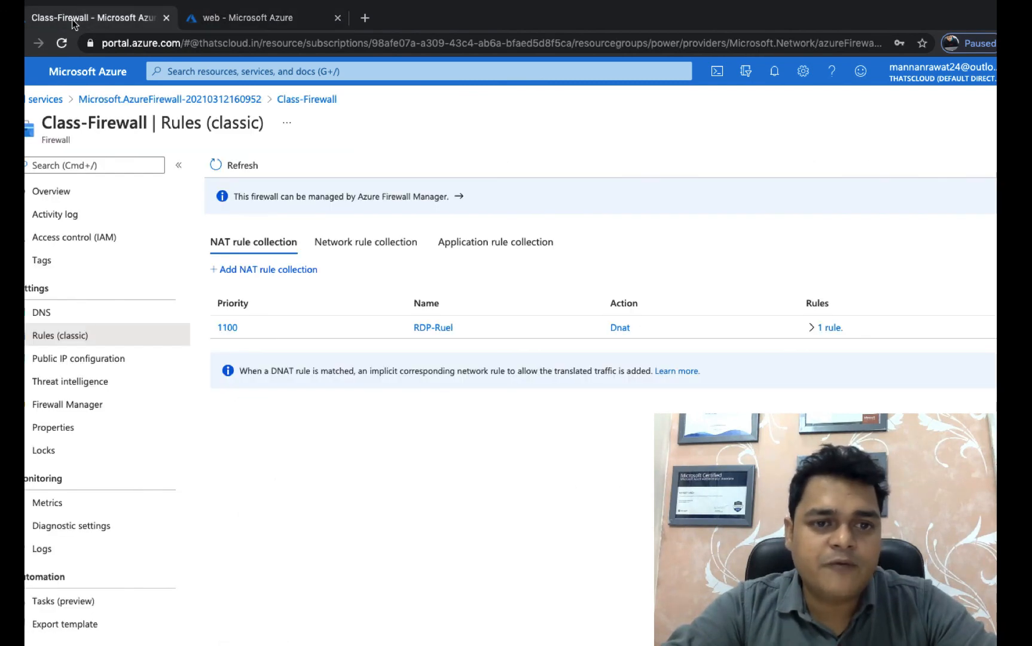
pyautogui.click(52, 357)
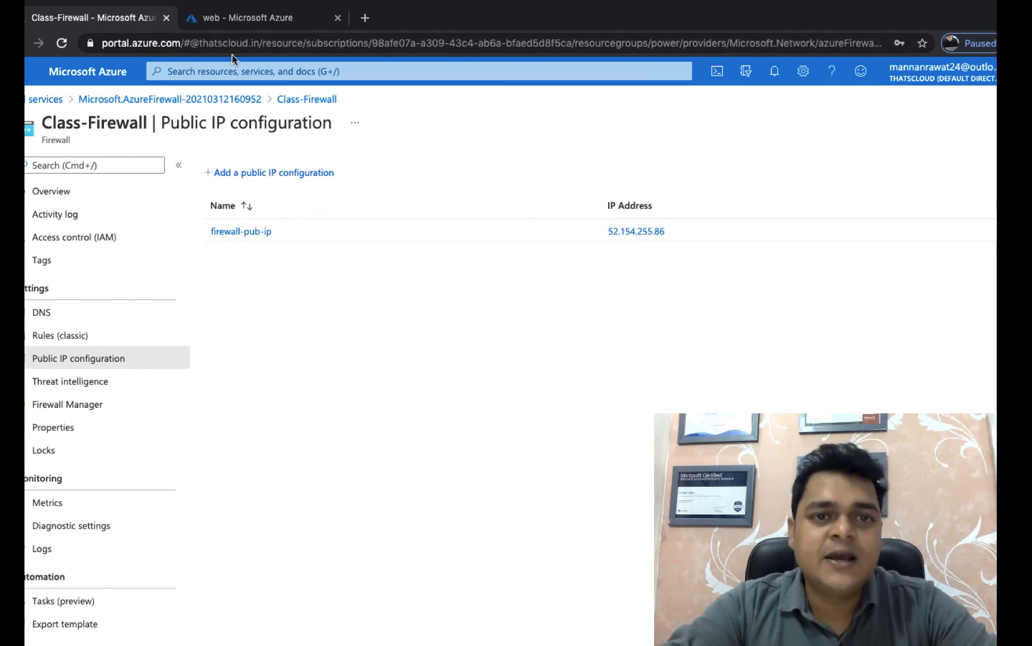
# Step: Return to the web VM's remote session, decline network device discovery and close Server Manager
pyautogui.hotkey('ctrl', 'Left')
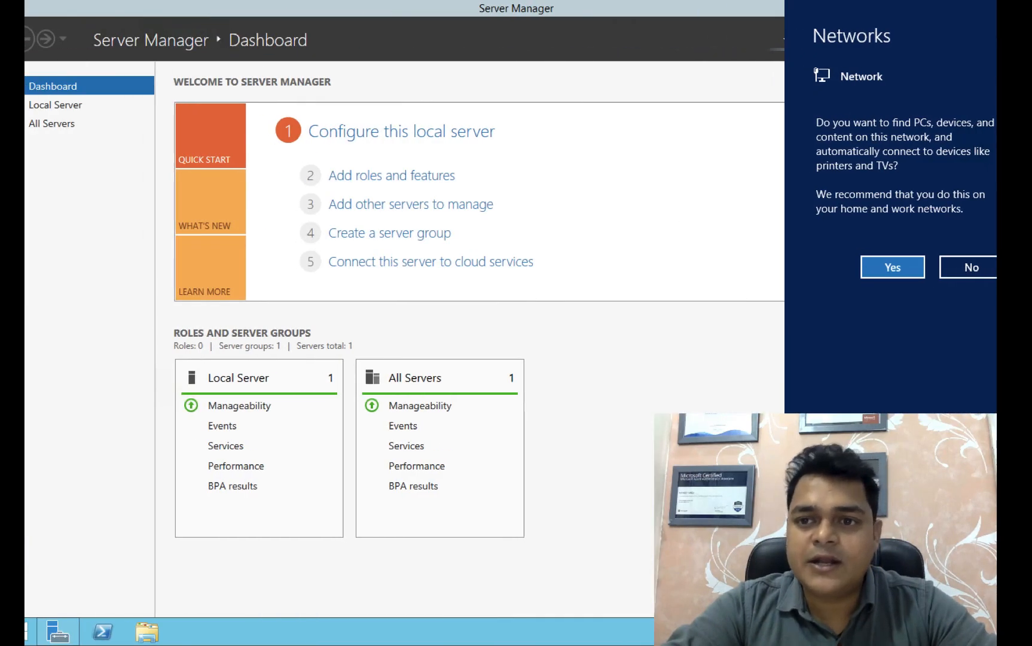
pyautogui.click(984, 268)
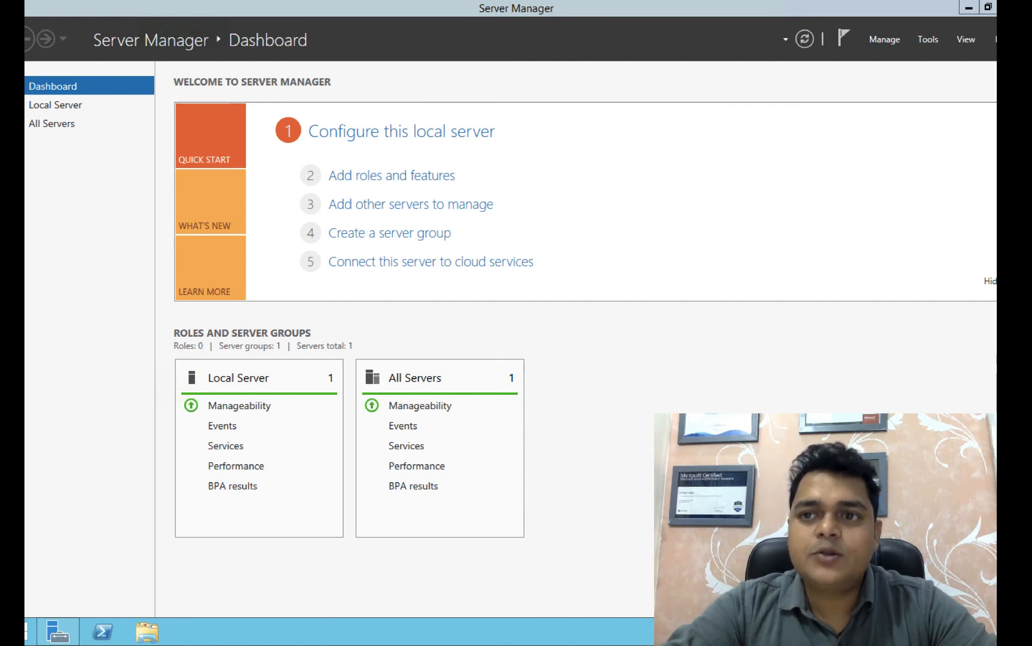
pyautogui.click(1011, 7)
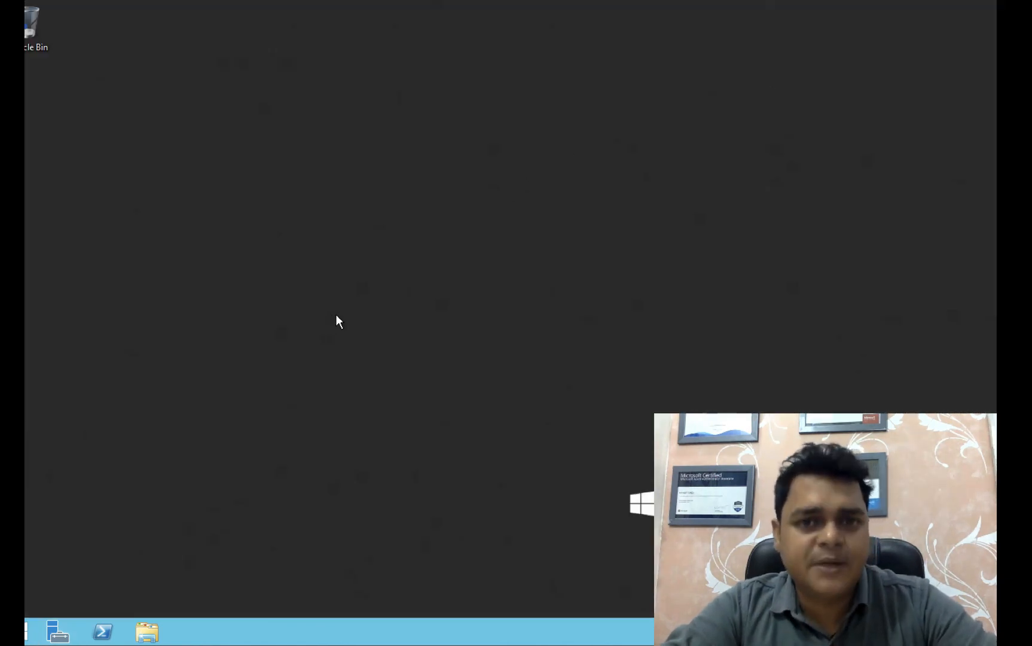
# Step: Refresh the remote VM's desktop, then switch back to Microsoft Remote Desktop and minimize its window
pyautogui.rightClick(331, 315)
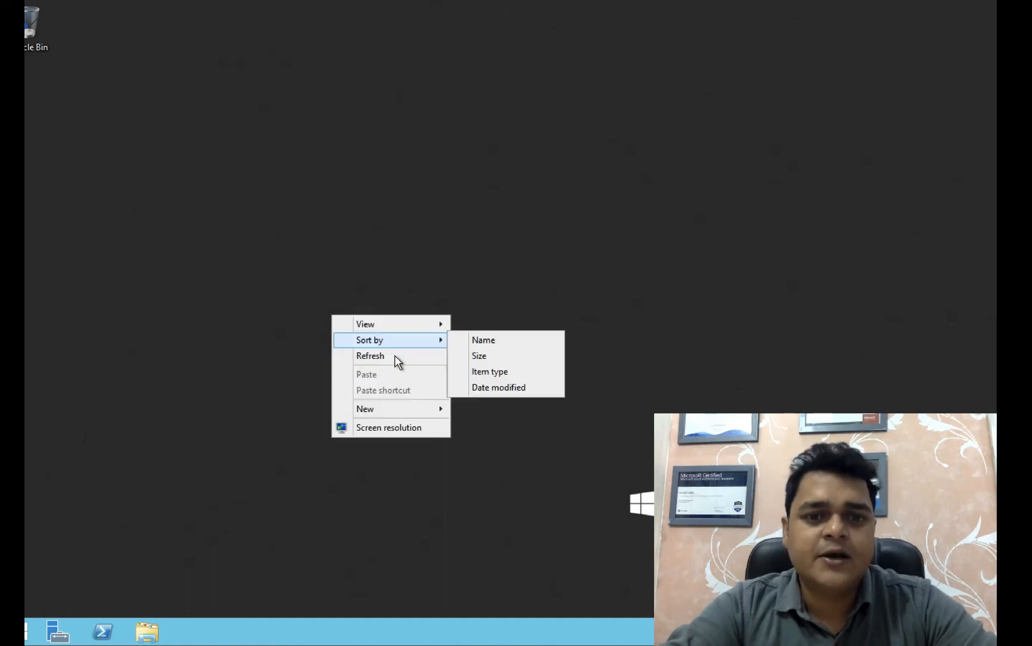
pyautogui.click(394, 356)
pyautogui.hotkey('ctrl', 'Left')
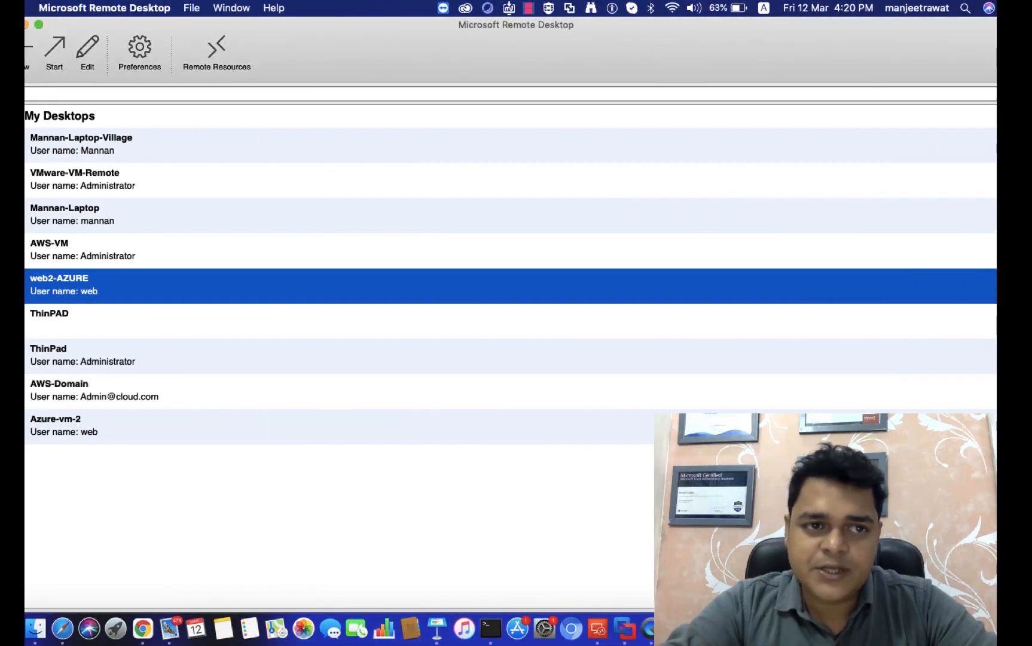
pyautogui.click(25, 25)
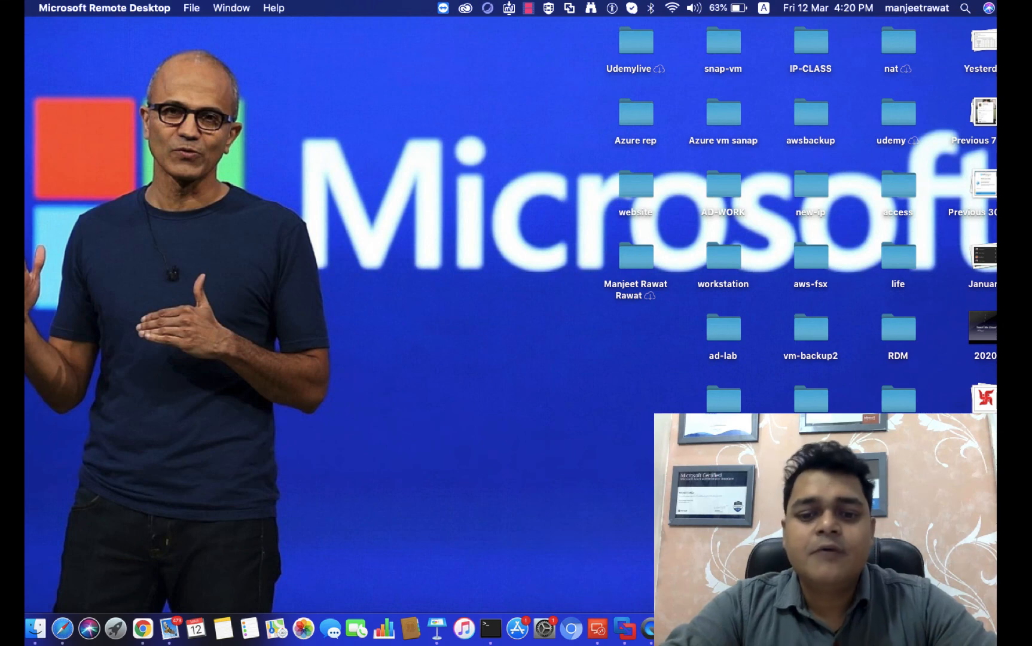